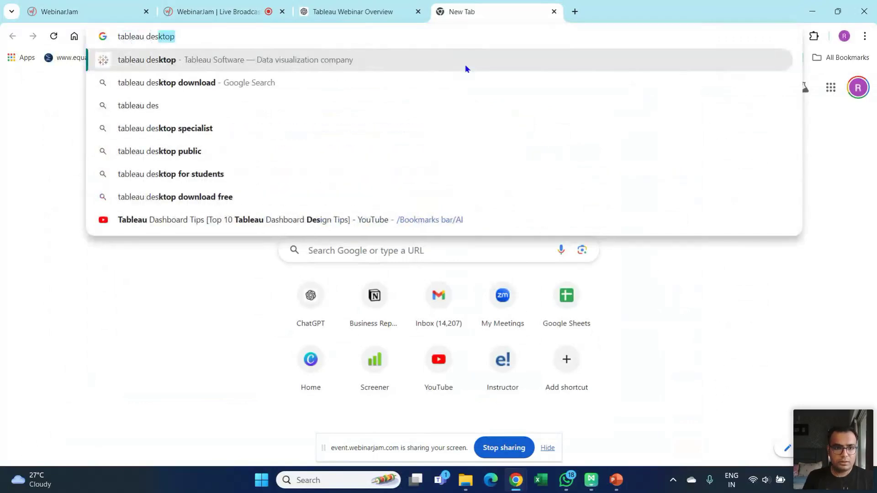
- Search Google for 'tableau public download' and open the Download Tableau Desktop page
{"action": "key", "text": "BackSpace"}
{"action": "key", "text": "BackSpace"}
{"action": "key", "text": "BackSpace"}
{"action": "key", "text": "BackSpace"}
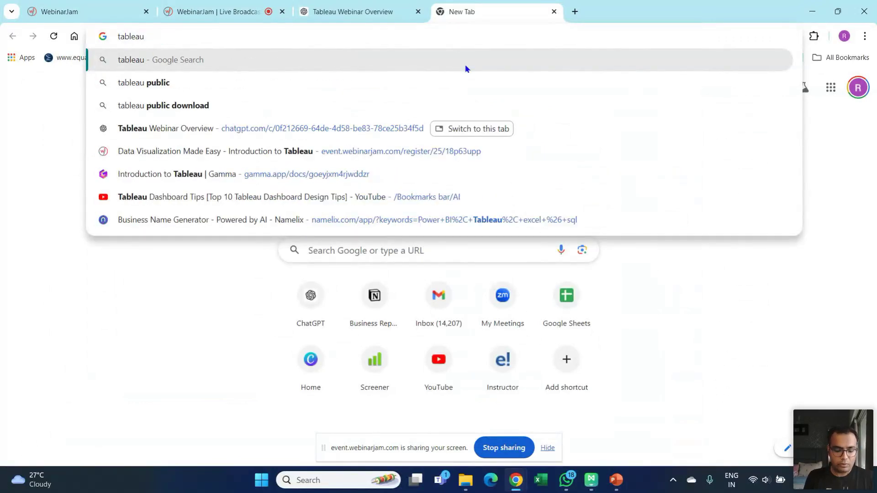
{"action": "type", "text": "pu"}
{"action": "key", "text": "Down"}
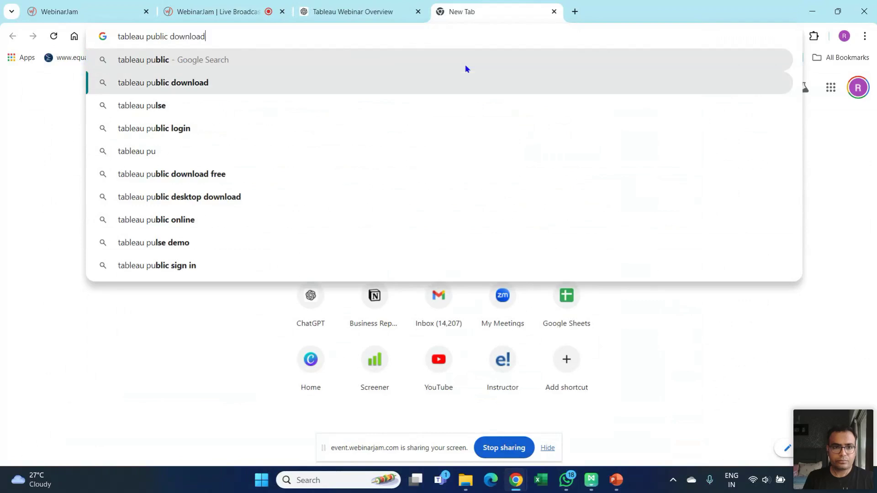
{"action": "key", "text": "Return"}
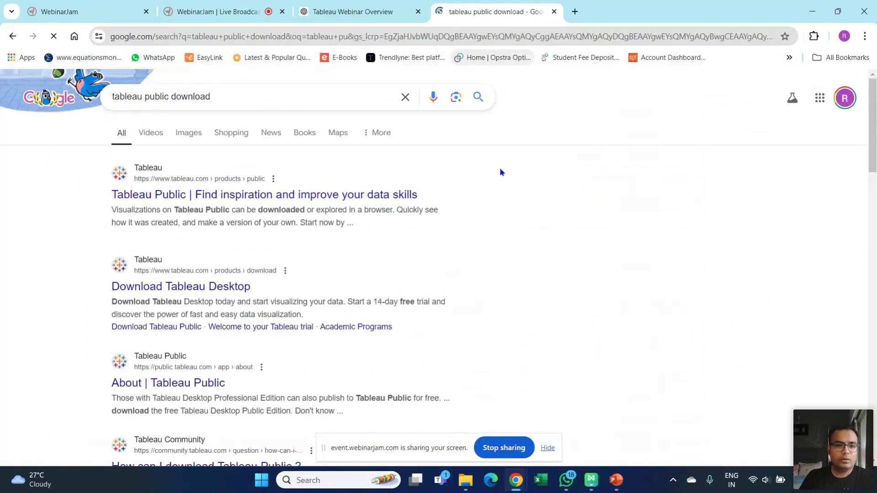
{"action": "left_click", "coordinate": [203, 287]}
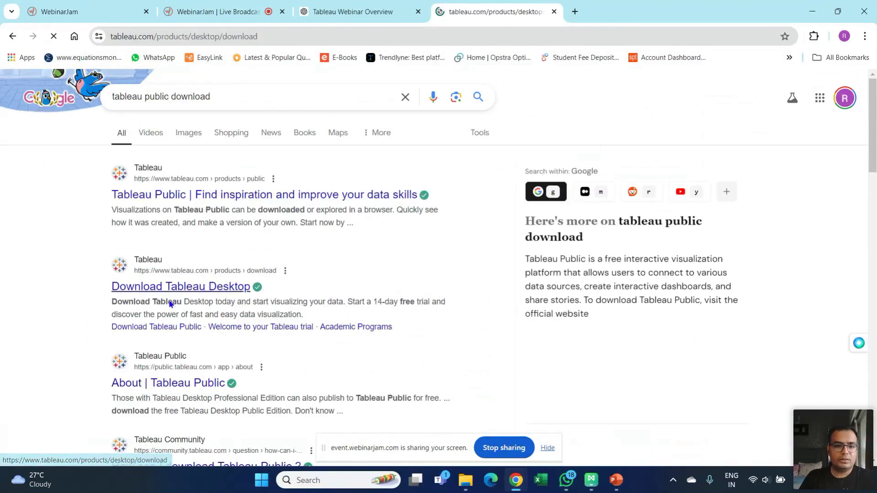
- Scroll through the download form, then minimize Chrome to reveal the Windows desktop
{"action": "scroll", "coordinate": [667, 240], "scroll_direction": "down", "scroll_amount": 6}
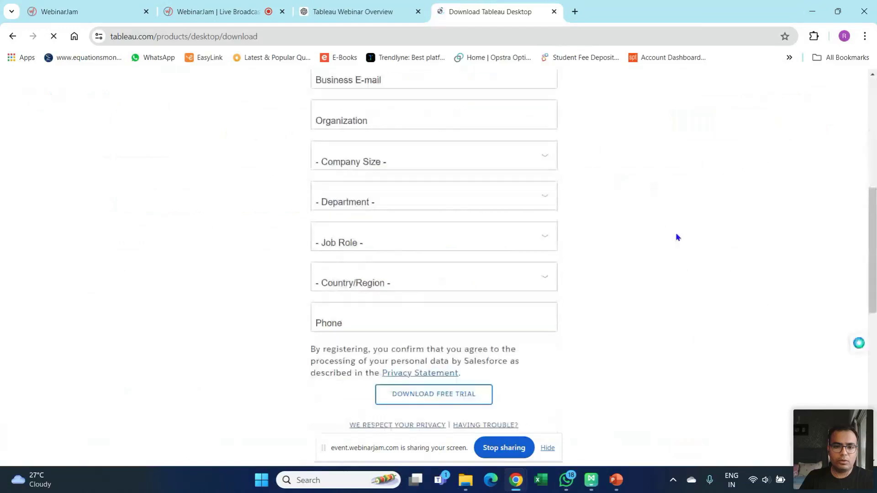
{"action": "scroll", "coordinate": [516, 217], "scroll_direction": "down", "scroll_amount": 7}
{"action": "scroll", "coordinate": [583, 209], "scroll_direction": "up", "scroll_amount": 7}
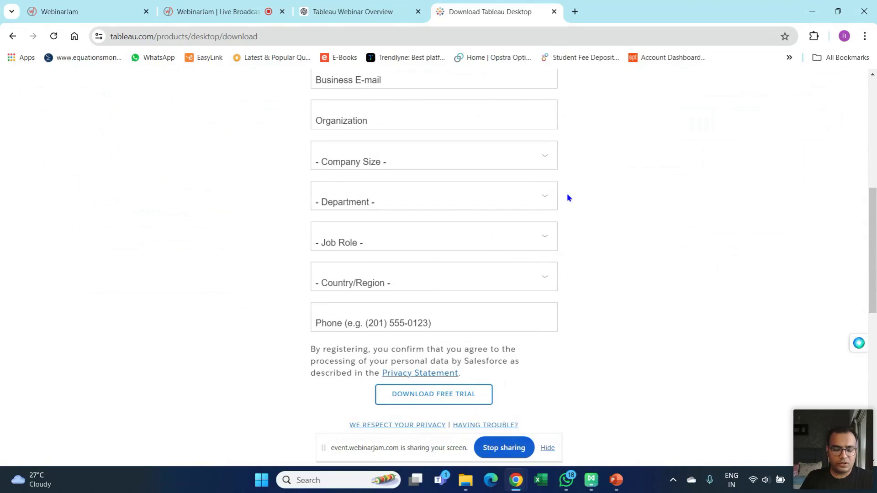
{"action": "key", "text": "super+d"}
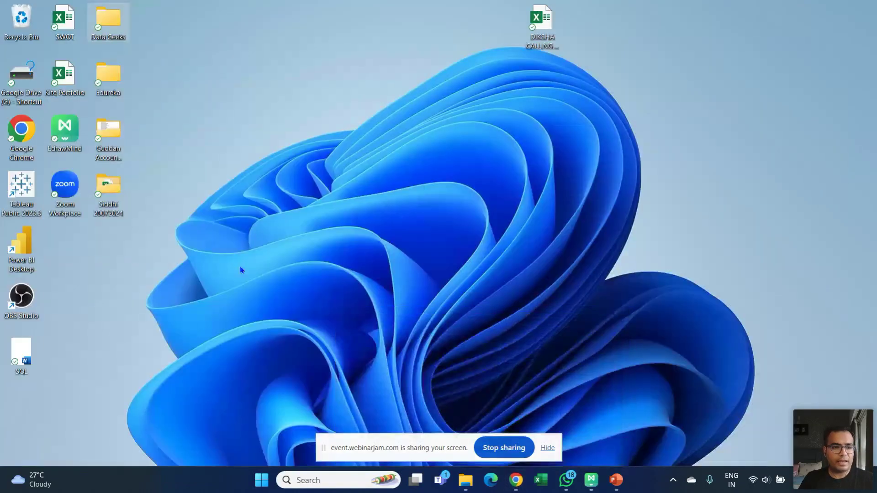
- Move the Tableau Public 2023.3 shortcut to the desktop's top row and deselect it
{"action": "left_click_drag", "start_coordinate": [12, 203], "coordinate": [167, 54]}
{"action": "left_click", "coordinate": [69, 278]}
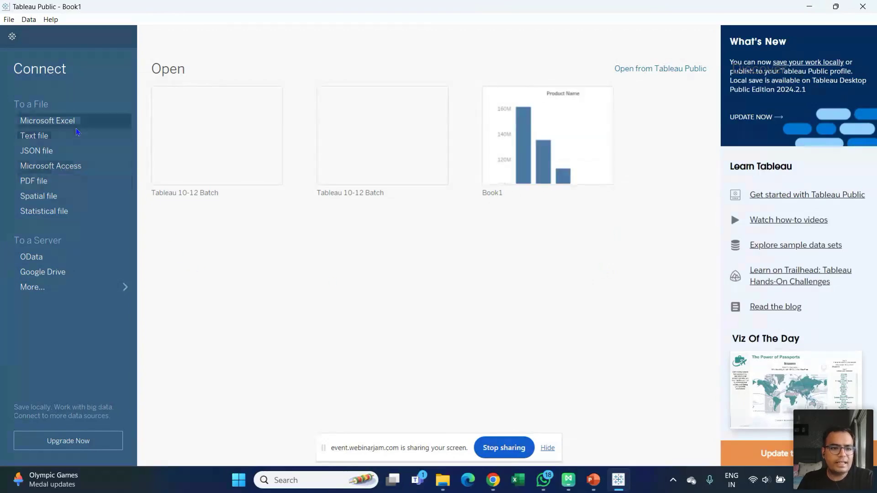
- List more server connectors, abandoning the Google Drive attempt's firewall prompt, sign-in, error and file picker
{"action": "left_click", "coordinate": [59, 289]}
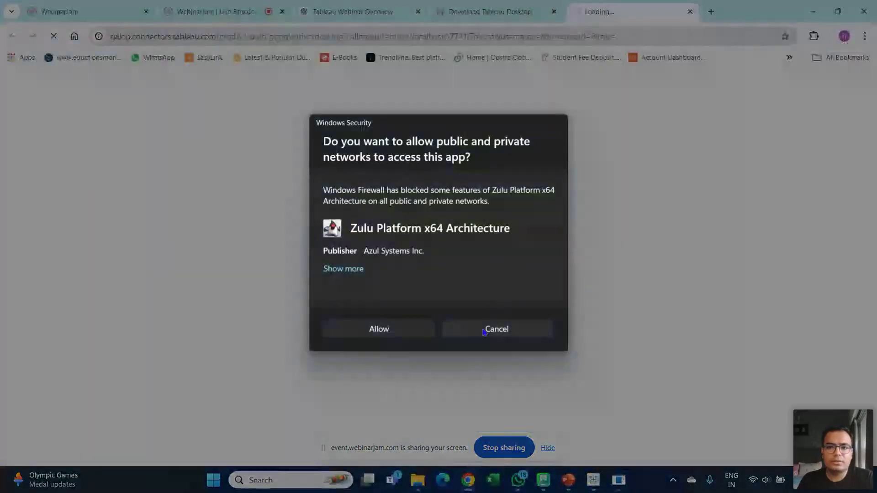
{"action": "left_click", "coordinate": [484, 330]}
{"action": "key", "text": "alt+Tab"}
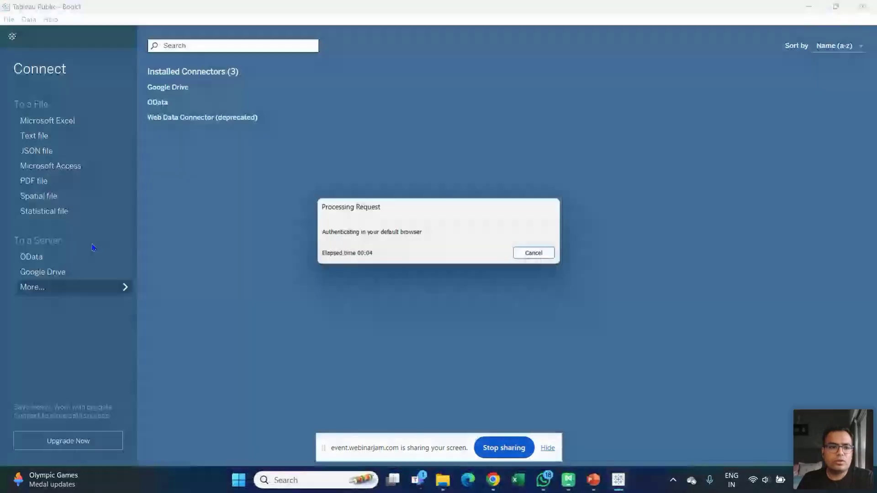
{"action": "left_click", "coordinate": [533, 253]}
{"action": "left_click", "coordinate": [543, 172]}
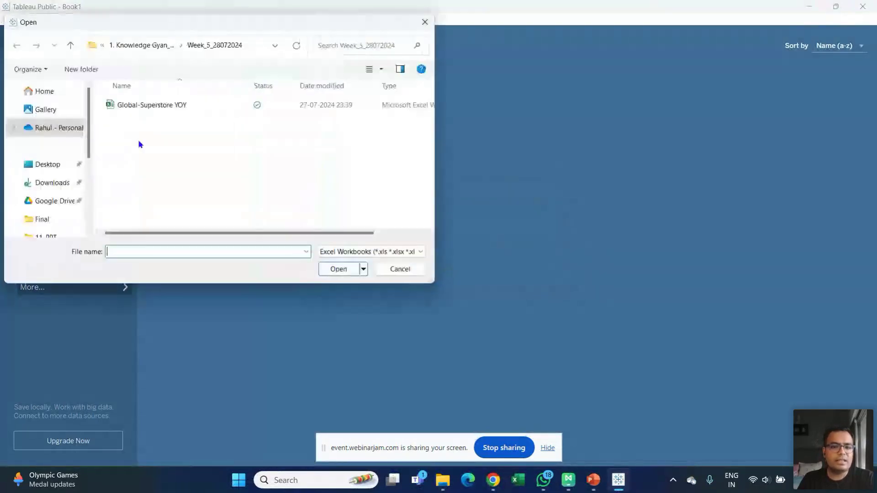
{"action": "left_click", "coordinate": [390, 266]}
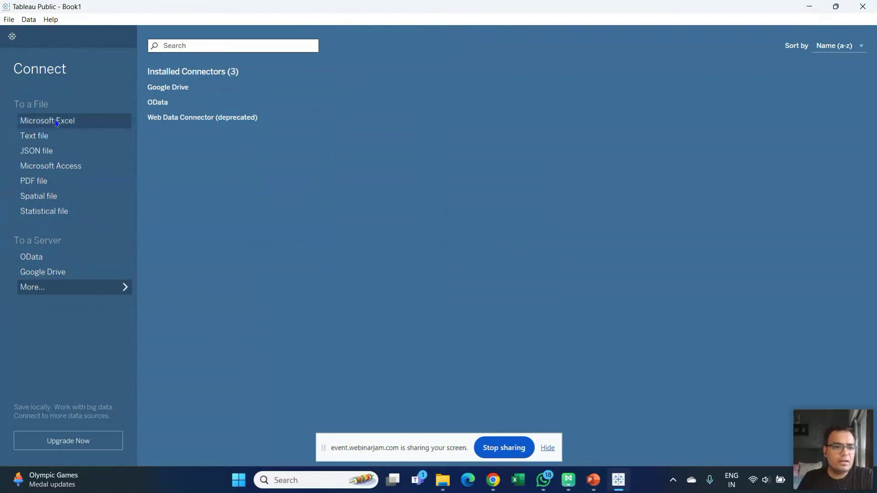
- Connect to the Global-Superstore YOY workbook as a Microsoft Excel data source
{"action": "left_click", "coordinate": [57, 122]}
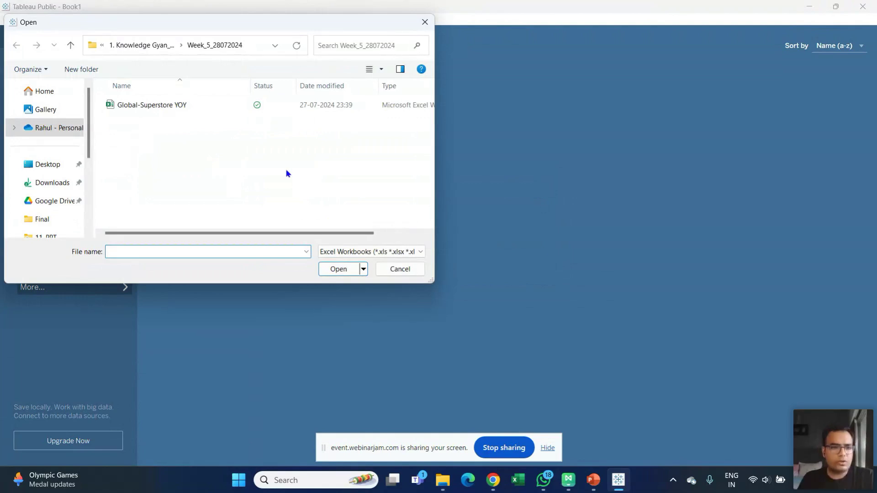
{"action": "left_click", "coordinate": [191, 111]}
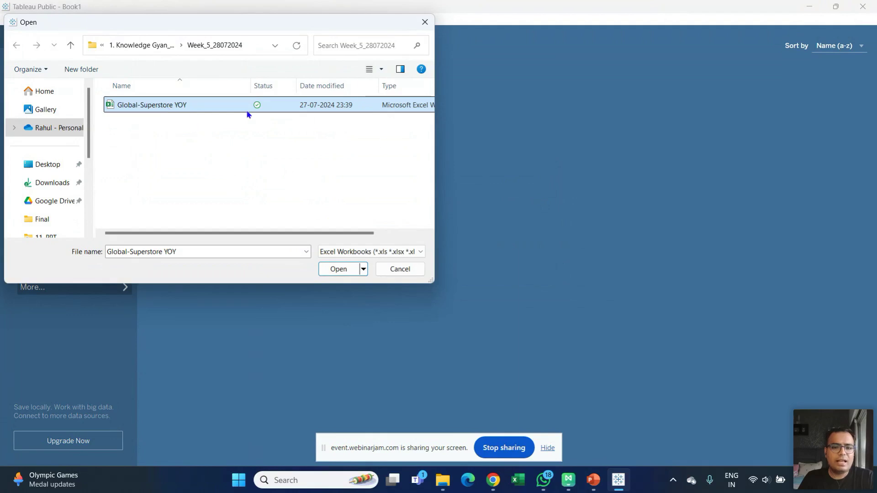
{"action": "left_click", "coordinate": [345, 273]}
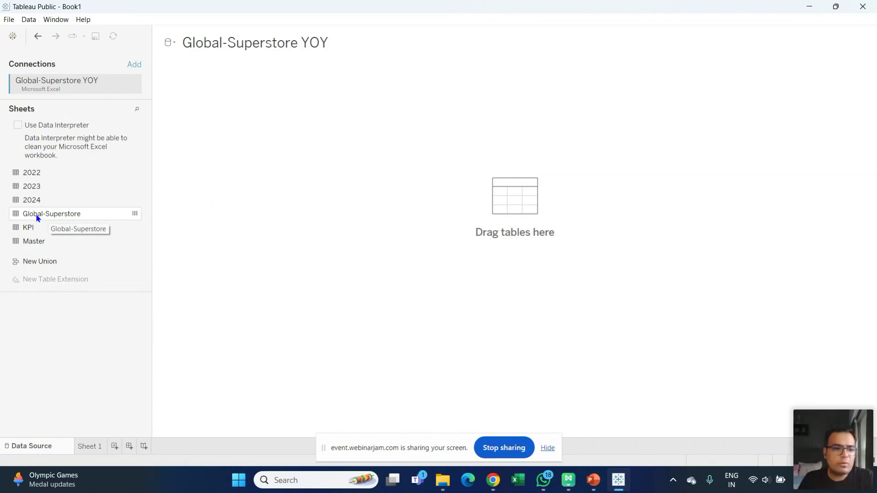
- Put the Global-Superstore sheet on the canvas and enlarge its data preview grid
{"action": "left_click_drag", "start_coordinate": [37, 215], "coordinate": [314, 137]}
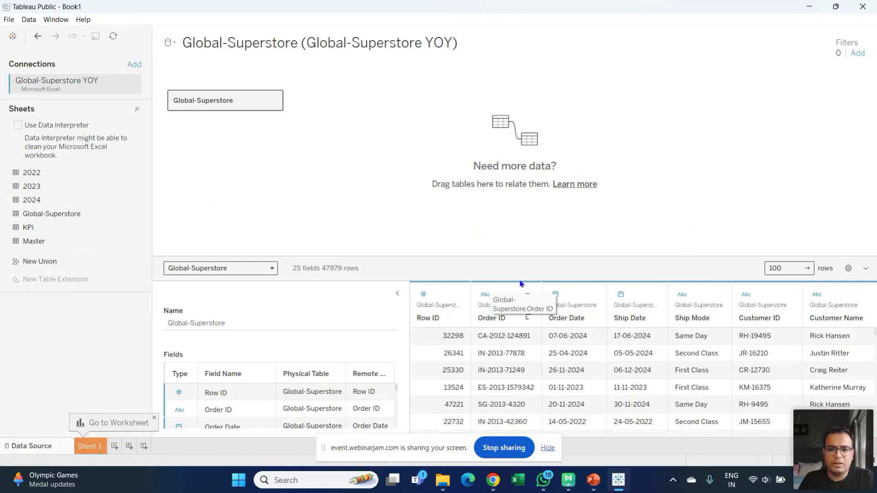
{"action": "left_click_drag", "start_coordinate": [582, 259], "coordinate": [584, 180]}
{"action": "left_click_drag", "start_coordinate": [405, 227], "coordinate": [345, 228]}
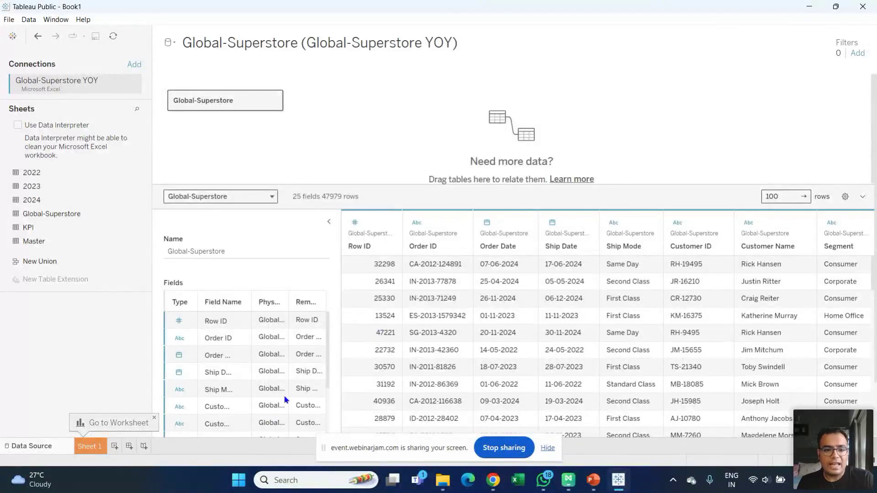
{"action": "left_click_drag", "start_coordinate": [325, 344], "coordinate": [320, 435]}
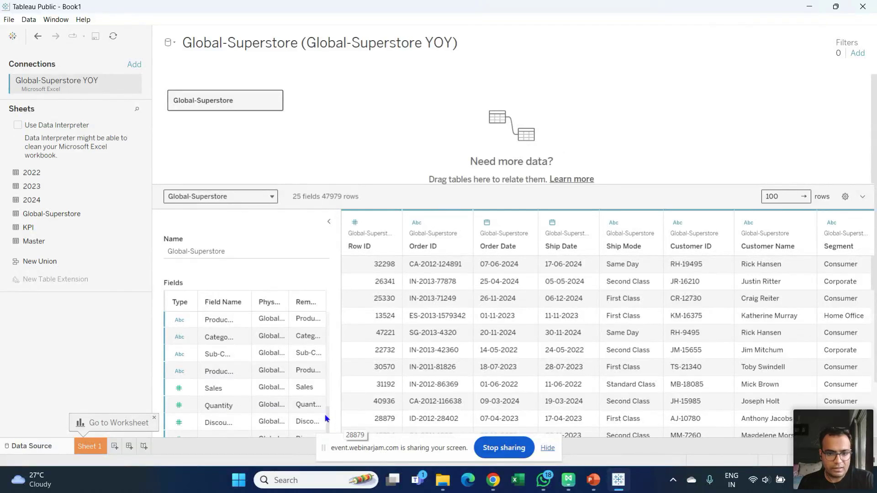
{"action": "left_click_drag", "start_coordinate": [328, 418], "coordinate": [335, 298]}
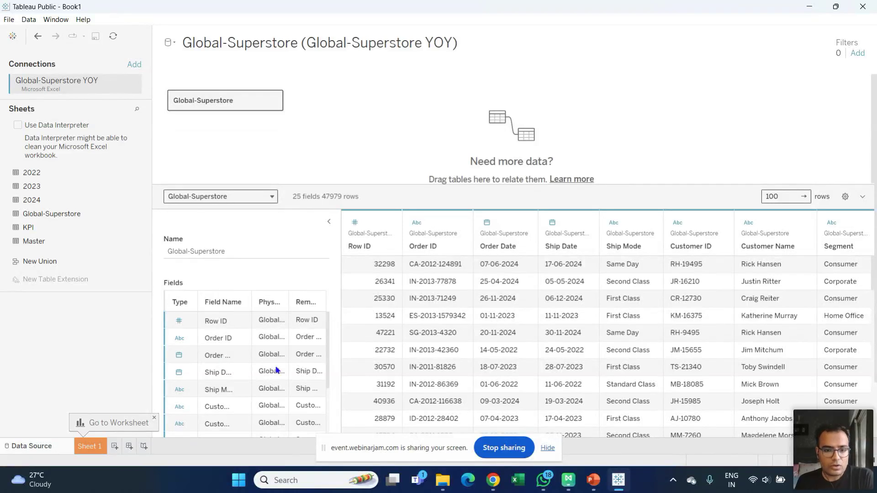
{"action": "left_click_drag", "start_coordinate": [329, 335], "coordinate": [328, 387]}
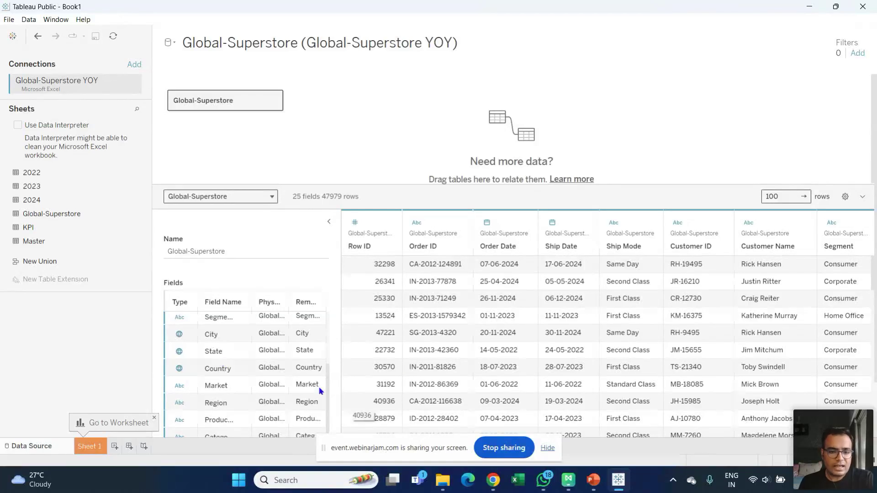
{"action": "scroll", "coordinate": [327, 389], "scroll_direction": "up", "scroll_amount": 3}
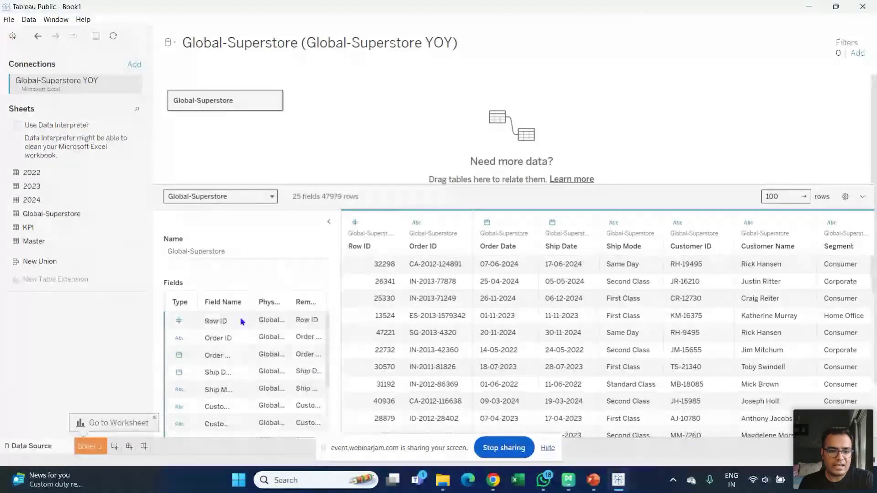
{"action": "left_click", "coordinate": [326, 355]}
{"action": "left_click_drag", "start_coordinate": [326, 352], "coordinate": [330, 469]}
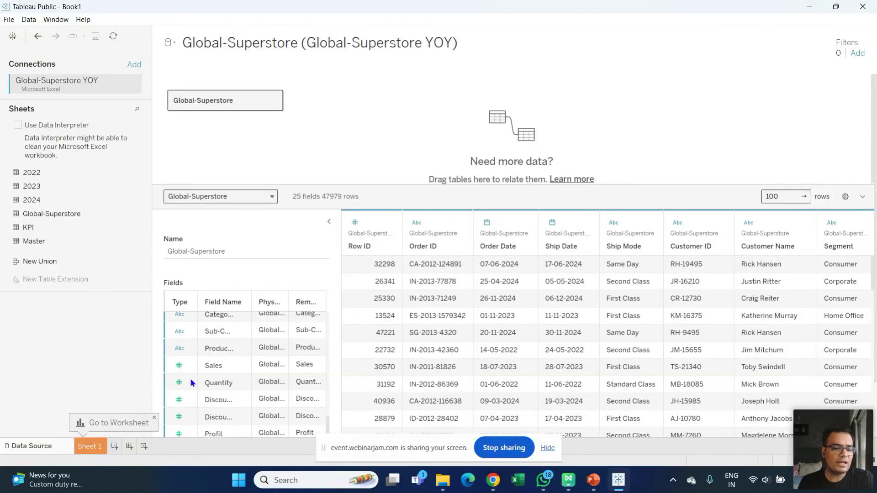
{"action": "left_click_drag", "start_coordinate": [327, 424], "coordinate": [336, 350]}
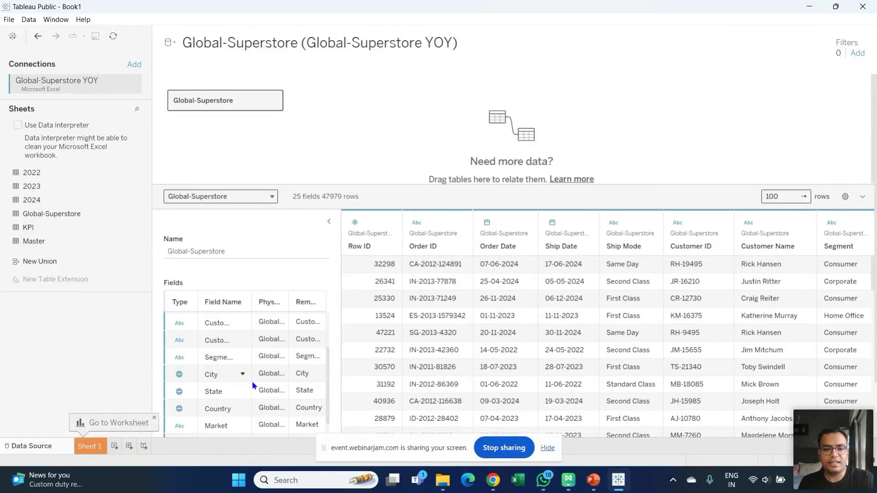
{"action": "left_click_drag", "start_coordinate": [329, 392], "coordinate": [333, 342]}
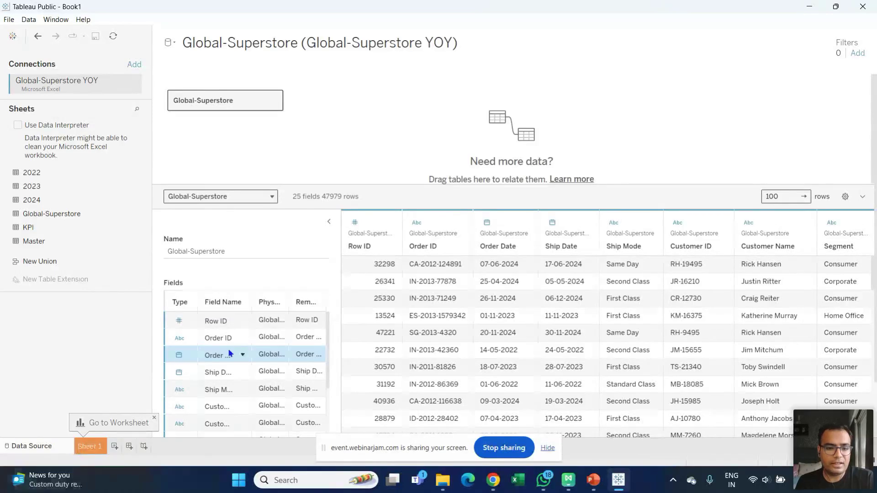
{"action": "left_click_drag", "start_coordinate": [333, 361], "coordinate": [324, 402]}
{"action": "scroll", "coordinate": [325, 393], "scroll_direction": "down", "scroll_amount": 2}
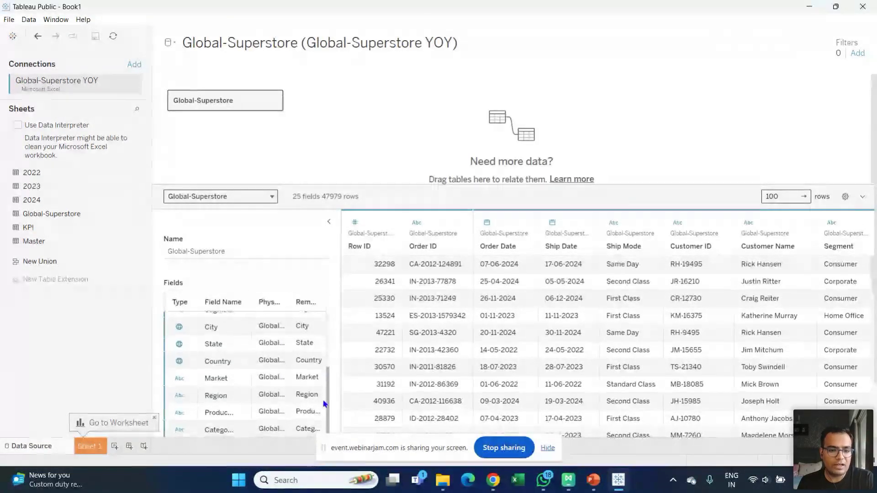
{"action": "scroll", "coordinate": [328, 379], "scroll_direction": "up", "scroll_amount": 1}
{"action": "left_click_drag", "start_coordinate": [327, 377], "coordinate": [338, 304]}
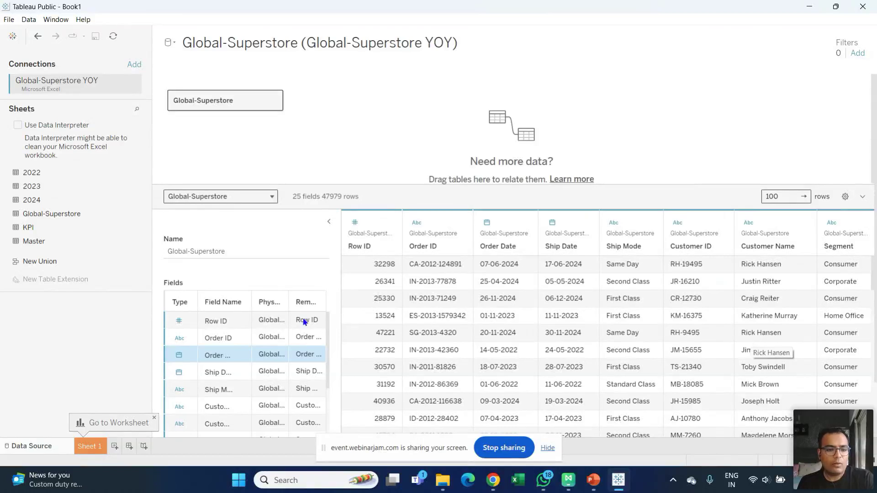
- On Sheet 1, collapse the Country/State/City hierarchy and change the Year field to String
{"action": "left_click", "coordinate": [92, 450]}
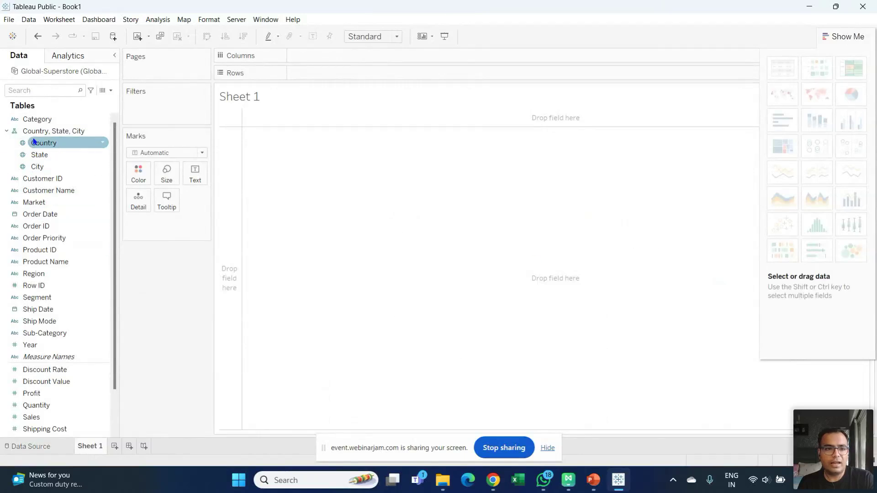
{"action": "left_click", "coordinate": [6, 132]}
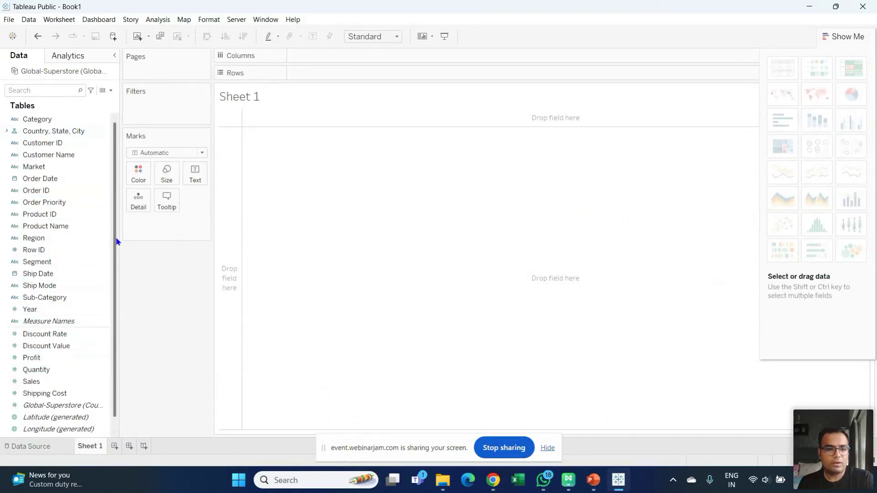
{"action": "left_click", "coordinate": [14, 309]}
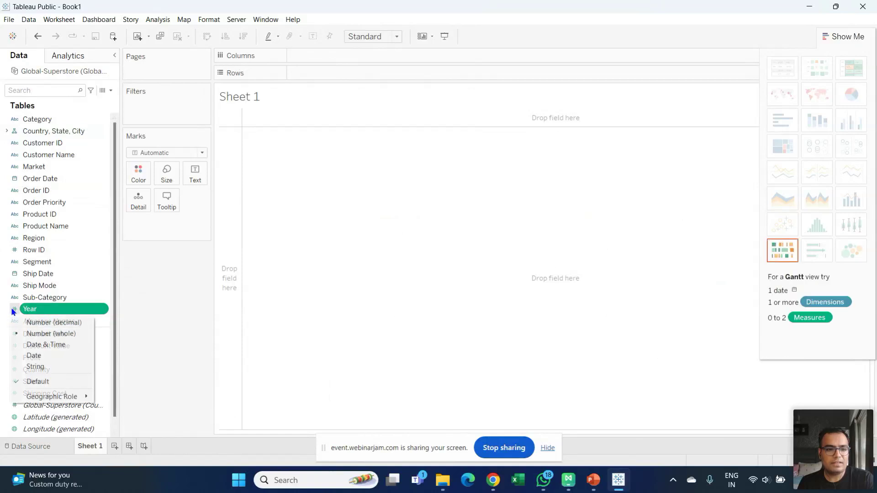
{"action": "left_click", "coordinate": [46, 367]}
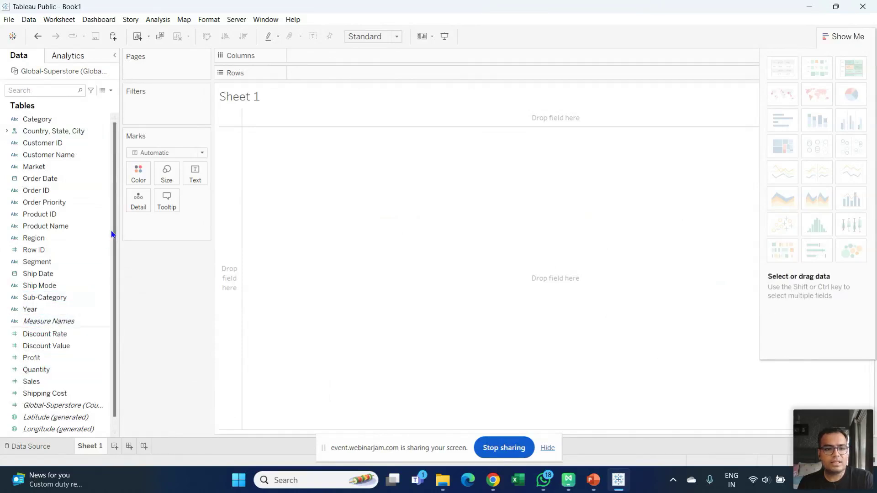
{"action": "scroll", "coordinate": [103, 282], "scroll_direction": "down", "scroll_amount": 1}
{"action": "scroll", "coordinate": [105, 274], "scroll_direction": "up", "scroll_amount": 1}
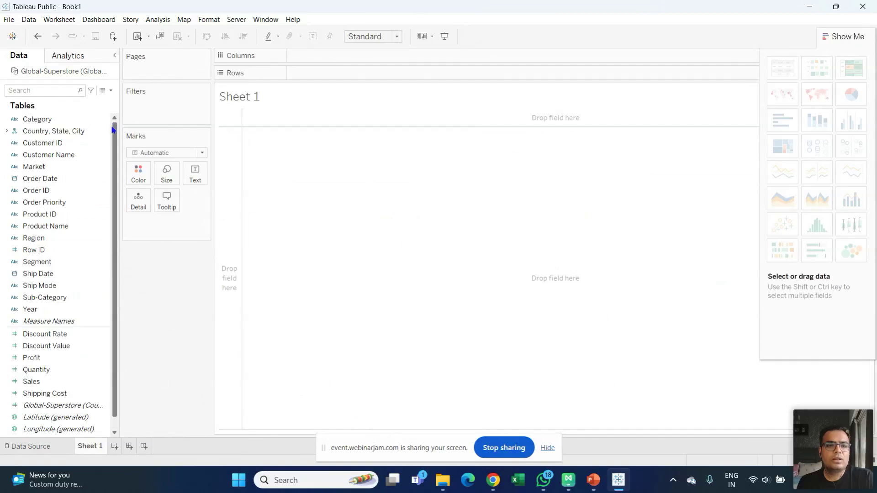
{"action": "scroll", "coordinate": [113, 133], "scroll_direction": "down", "scroll_amount": 1}
{"action": "scroll", "coordinate": [116, 137], "scroll_direction": "up", "scroll_amount": 1}
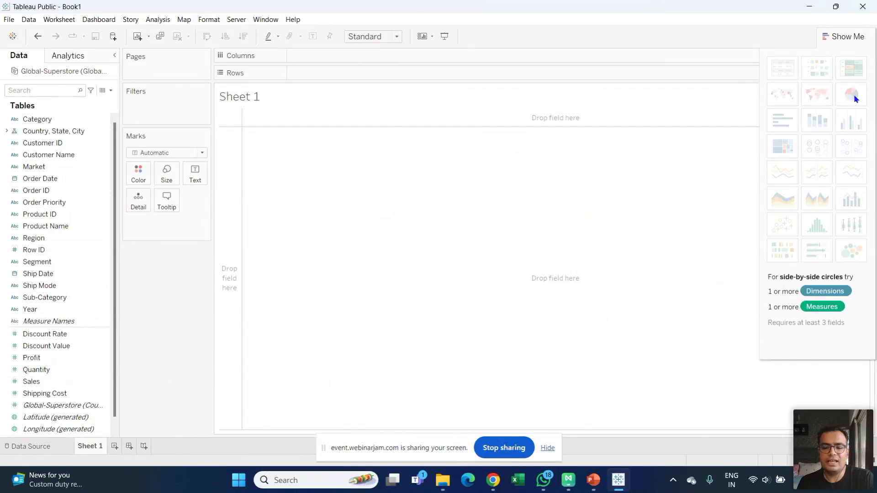
- Place Sub-Category on Rows and Sales on Columns, showing SUM(Sales) bars for 17 sub-categories
{"action": "left_click", "coordinate": [85, 144]}
{"action": "left_click", "coordinate": [79, 109]}
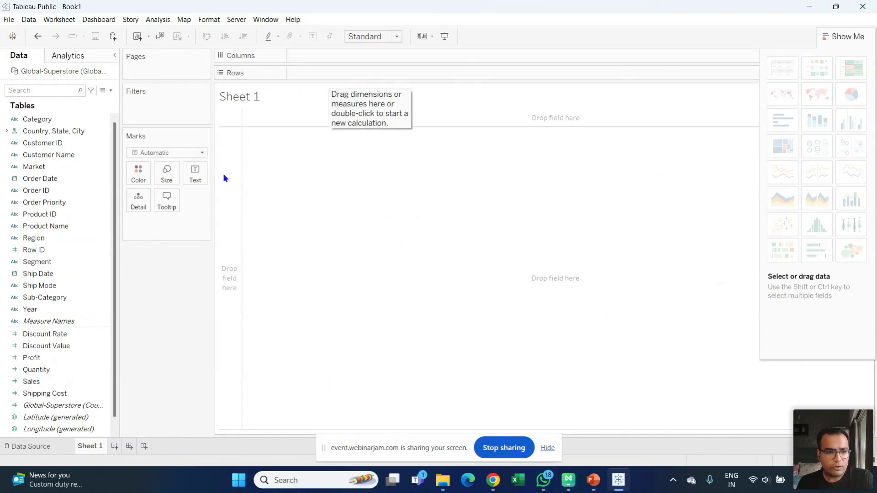
{"action": "scroll", "coordinate": [100, 320], "scroll_direction": "down", "scroll_amount": 1}
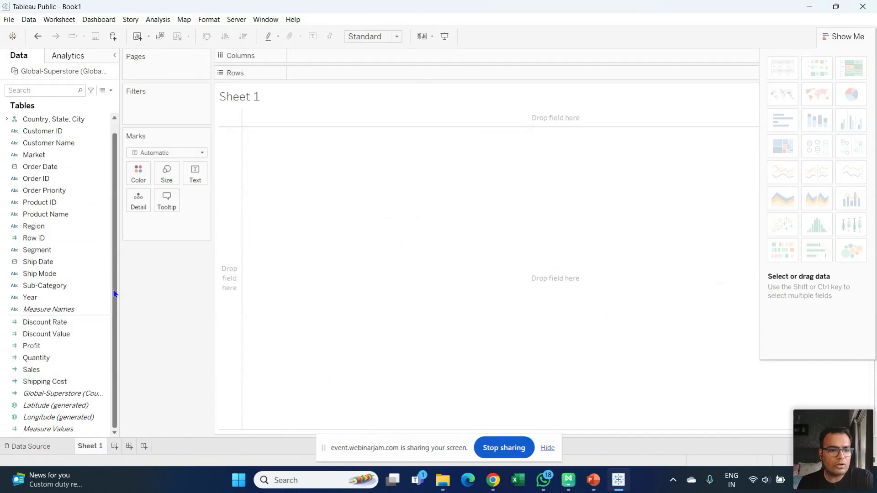
{"action": "scroll", "coordinate": [99, 326], "scroll_direction": "up", "scroll_amount": 1}
{"action": "left_click", "coordinate": [63, 238]}
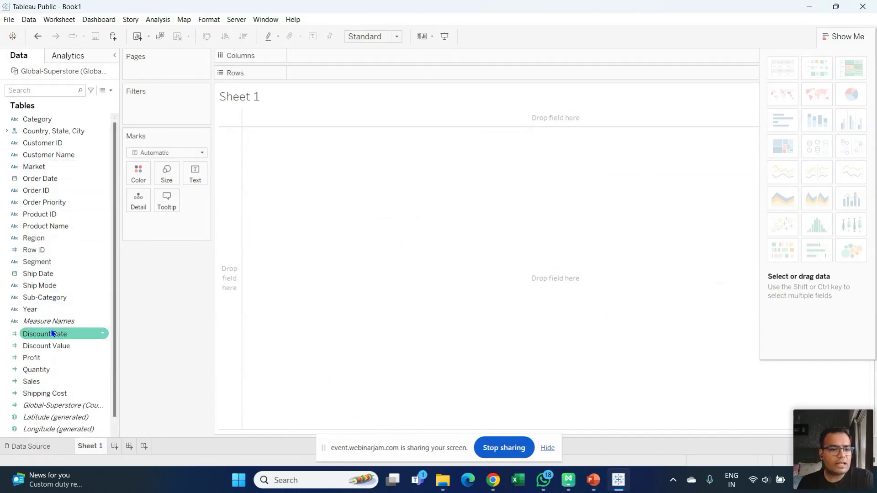
{"action": "left_click_drag", "start_coordinate": [55, 303], "coordinate": [341, 76]}
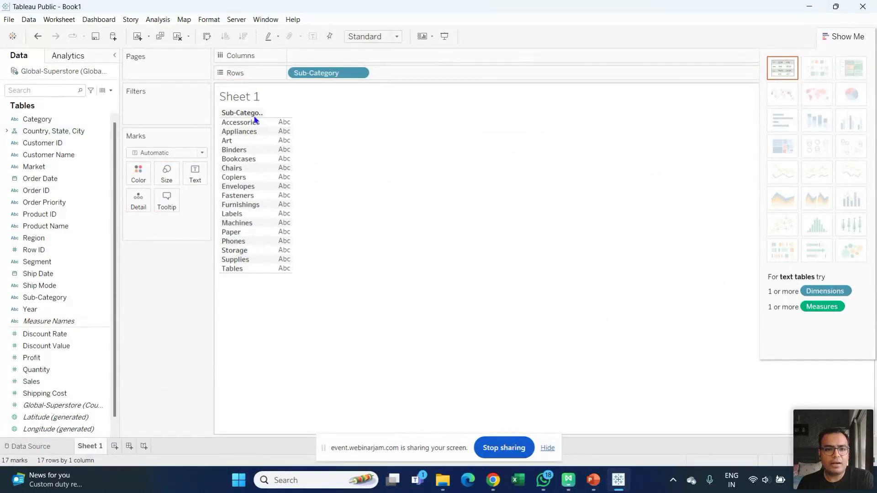
{"action": "scroll", "coordinate": [111, 312], "scroll_direction": "down", "scroll_amount": 1}
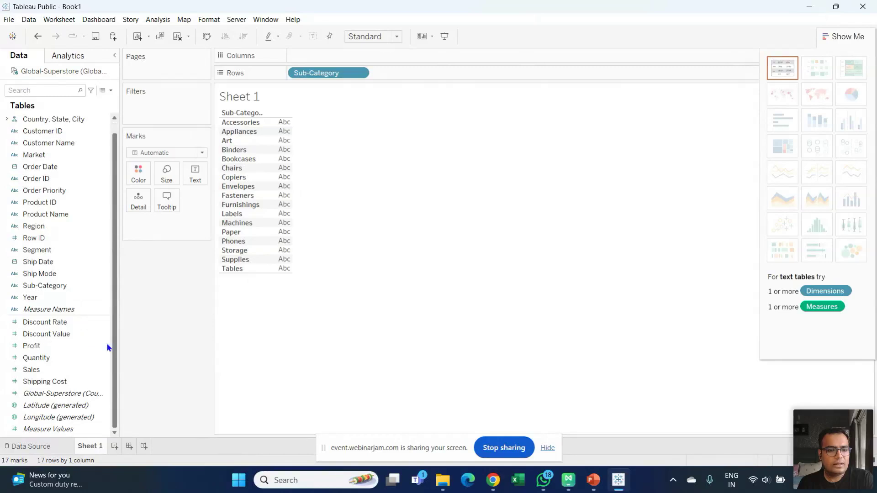
{"action": "left_click_drag", "start_coordinate": [54, 369], "coordinate": [343, 57]}
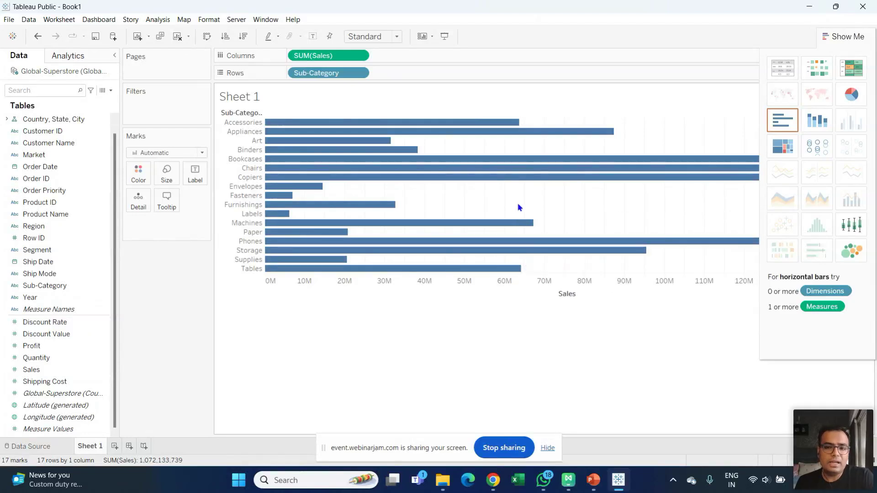
- Swap Rows and Columns so Sub-Category runs across columns with SUM(Sales) on Rows
{"action": "mouse_move", "coordinate": [508, 176]}
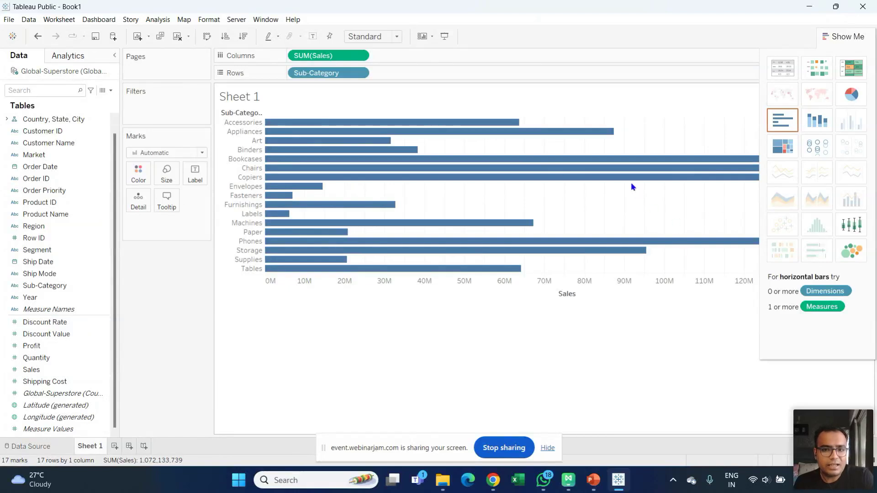
{"action": "mouse_move", "coordinate": [630, 260]}
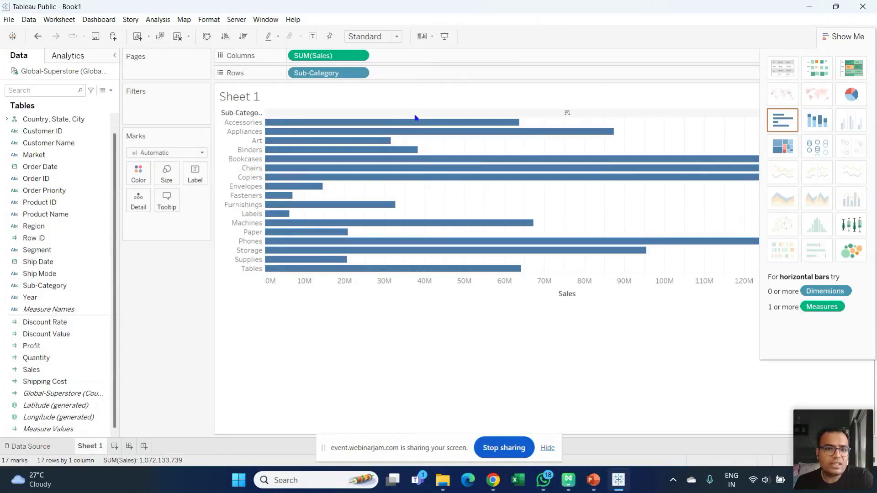
{"action": "left_click", "coordinate": [207, 36]}
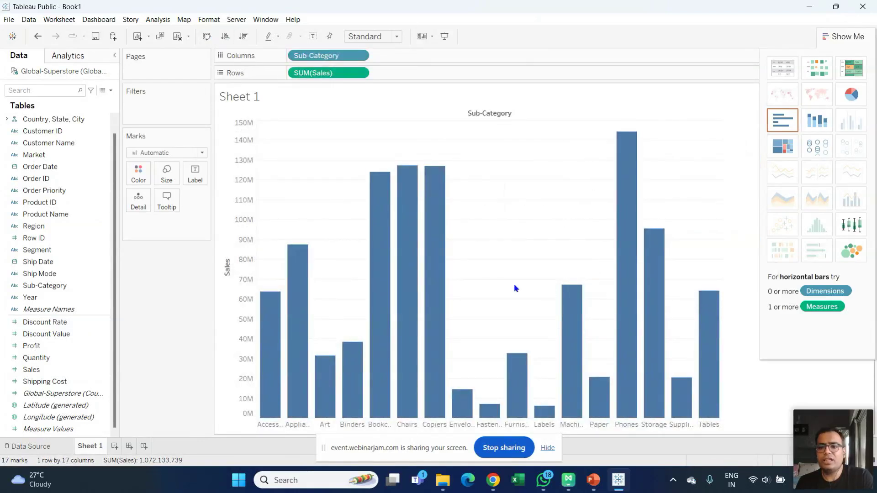
{"action": "left_click", "coordinate": [207, 36]}
{"action": "left_click", "coordinate": [207, 37]}
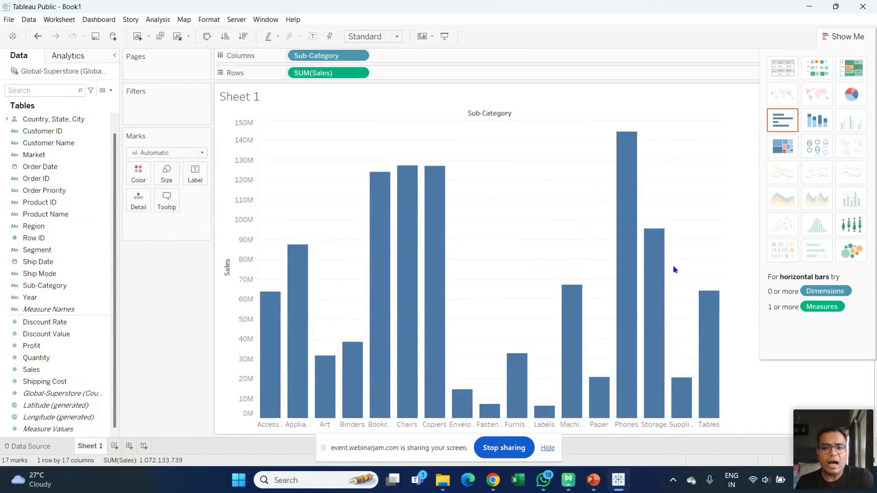
{"action": "mouse_move", "coordinate": [567, 287]}
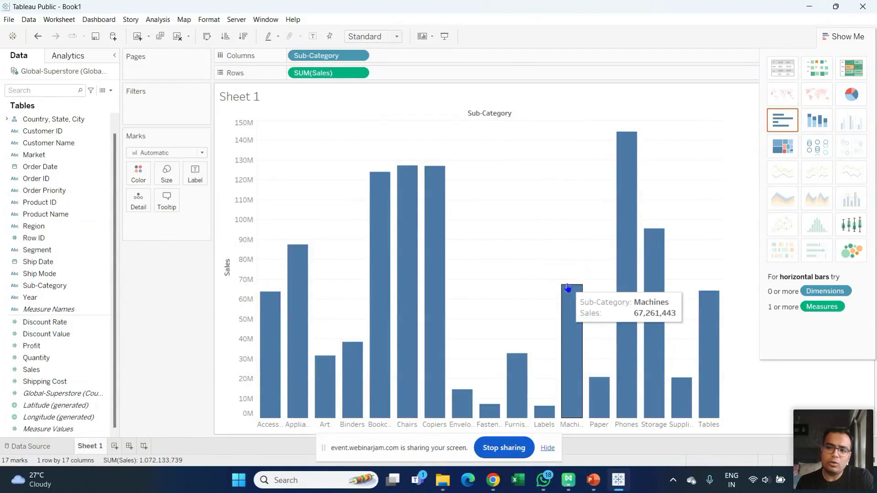
- Sort the columns by SUM(Sales) descending, Phones (about 145M) first and Labels last
{"action": "left_click", "coordinate": [222, 39]}
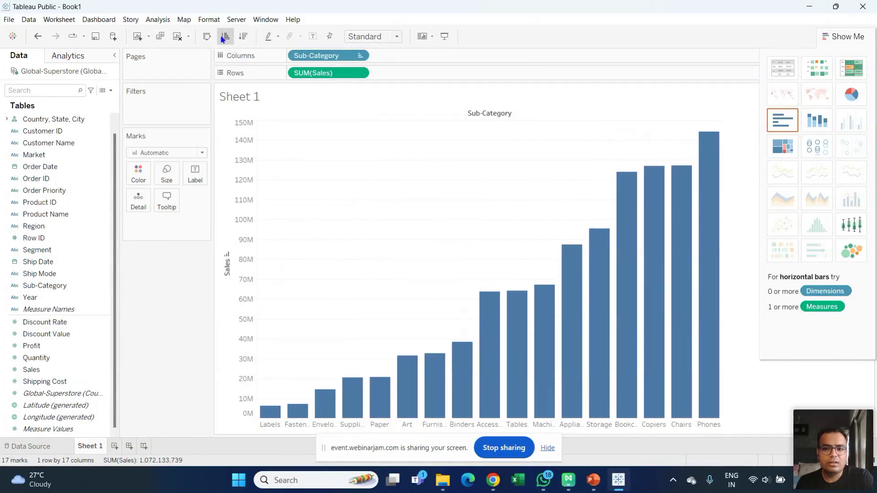
{"action": "left_click", "coordinate": [243, 36]}
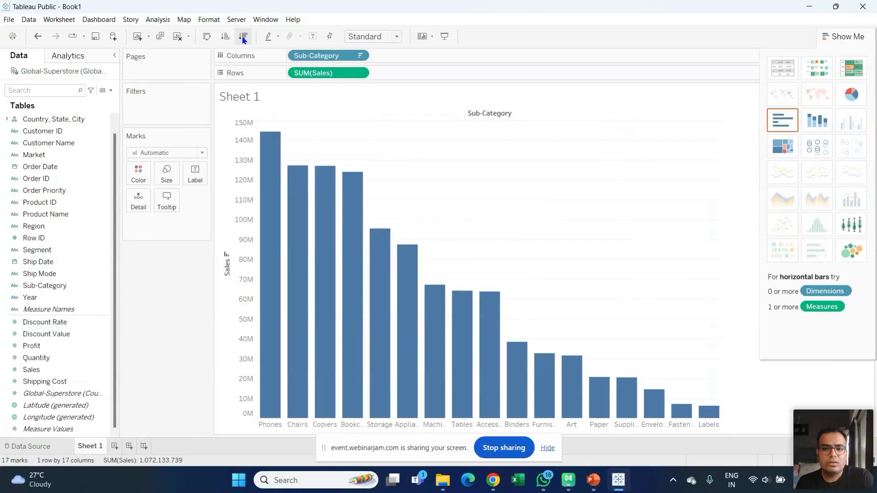
{"action": "left_click", "coordinate": [226, 37]}
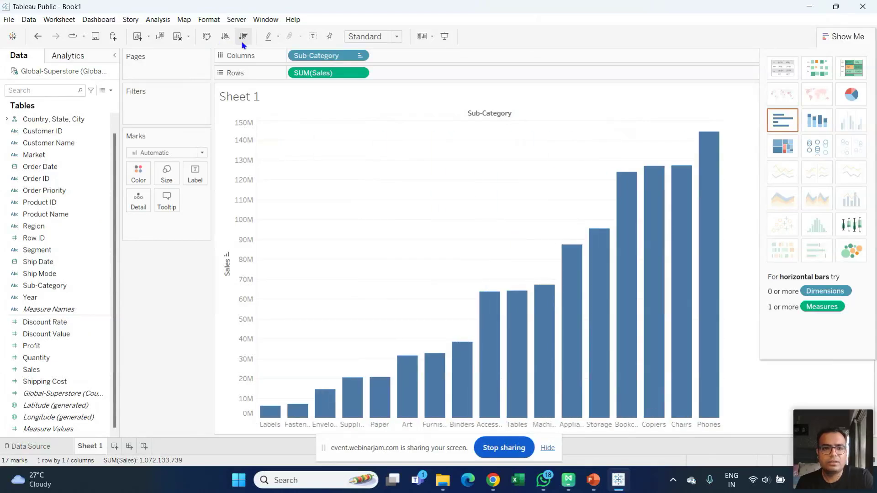
{"action": "left_click", "coordinate": [243, 40]}
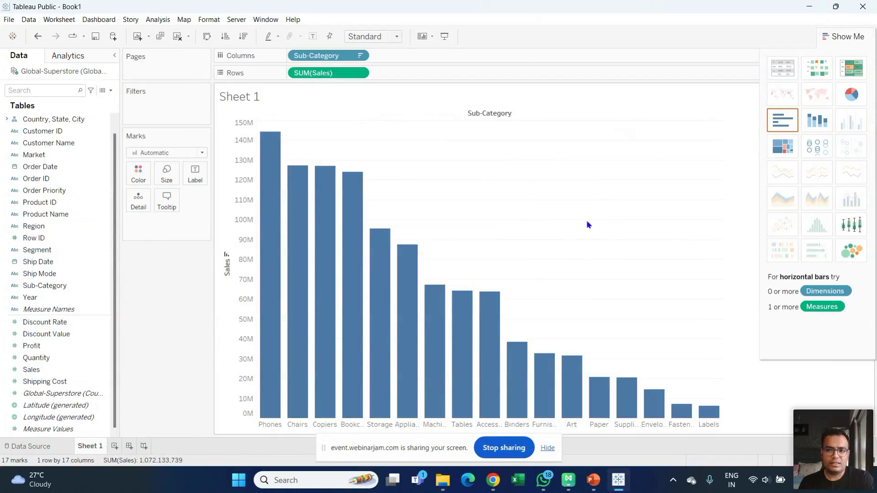
{"action": "mouse_move", "coordinate": [274, 214]}
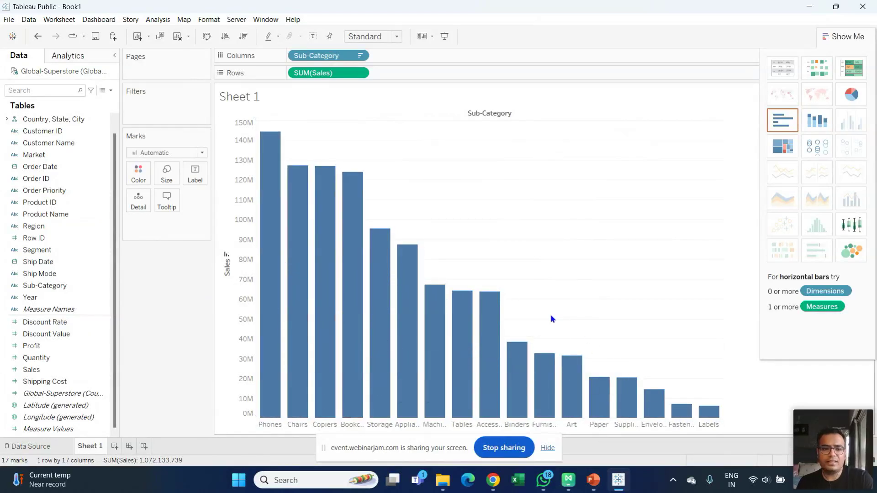
{"action": "mouse_move", "coordinate": [551, 371]}
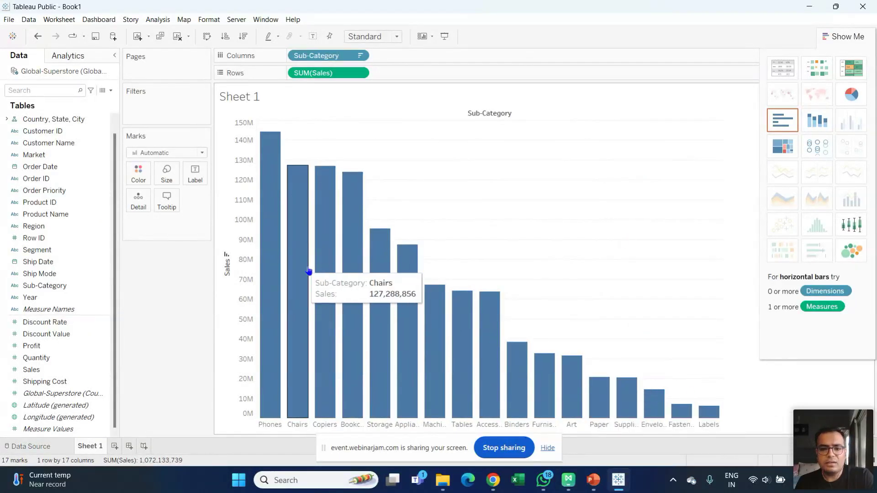
{"action": "mouse_move", "coordinate": [273, 307]}
{"action": "mouse_move", "coordinate": [661, 395]}
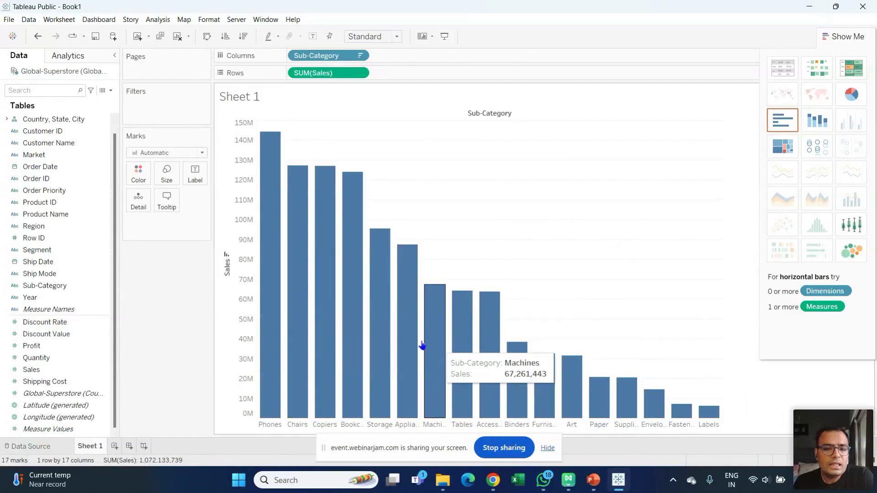
{"action": "mouse_move", "coordinate": [381, 343]}
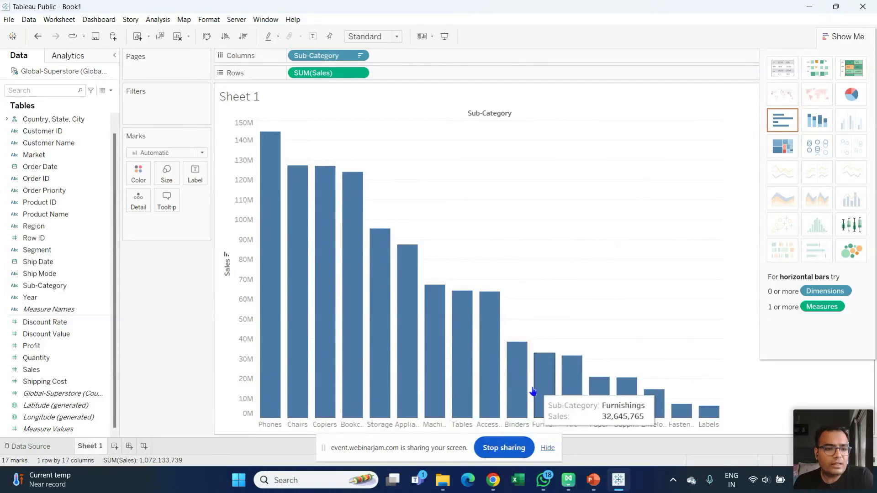
{"action": "left_click", "coordinate": [61, 394]}
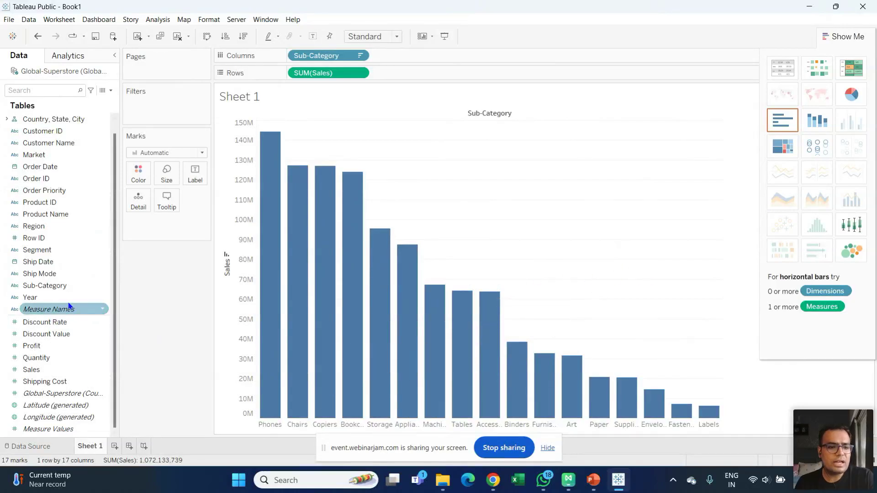
- Put Sub-Category on Color and Sales on Label in the Marks card, e.g. Phones 144,178,175
{"action": "left_click_drag", "start_coordinate": [46, 289], "coordinate": [142, 174]}
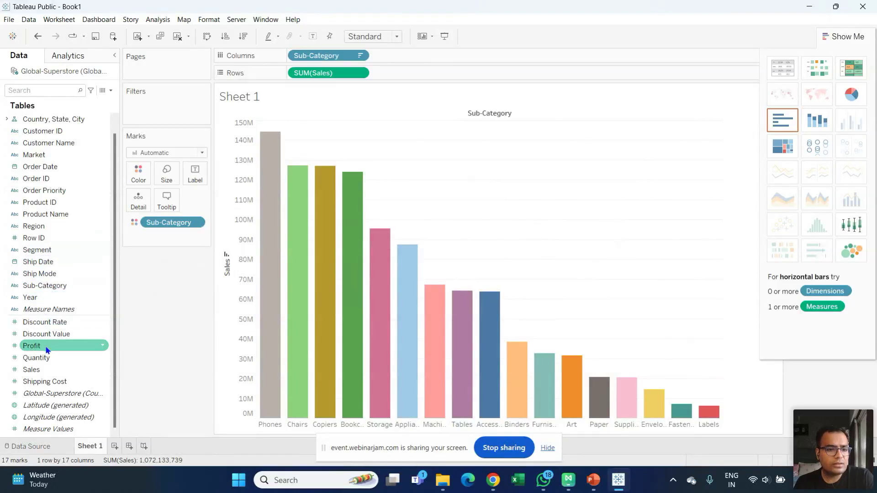
{"action": "left_click_drag", "start_coordinate": [46, 371], "coordinate": [198, 175]}
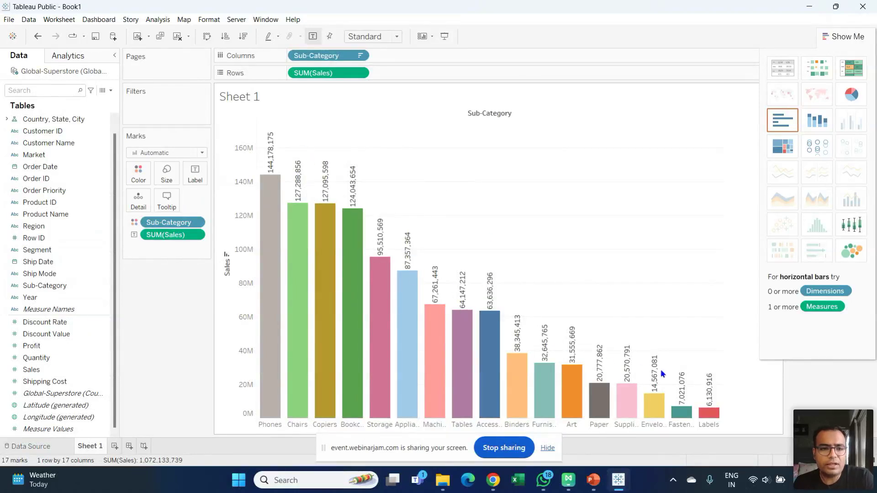
{"action": "left_click", "coordinate": [195, 236]}
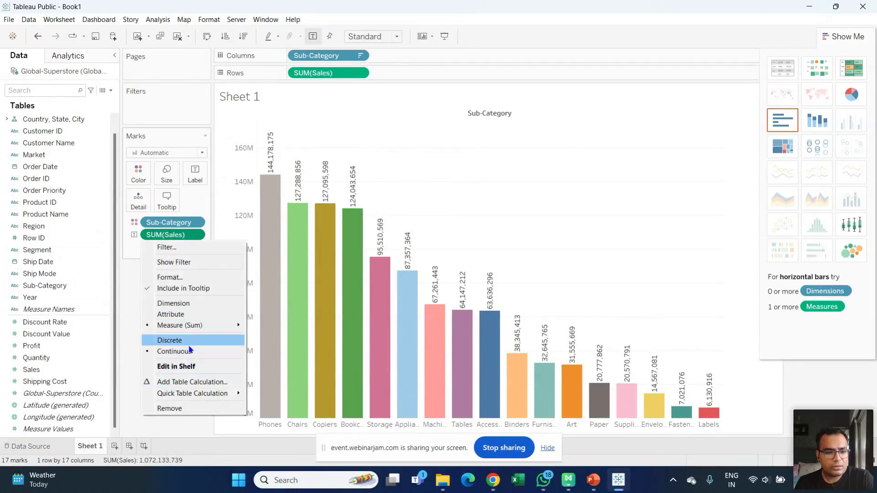
{"action": "mouse_move", "coordinate": [191, 395]}
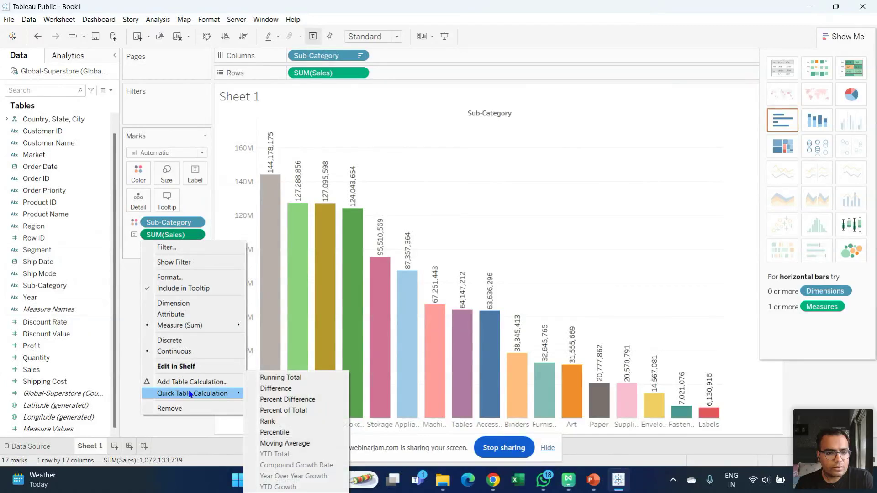
{"action": "mouse_move", "coordinate": [199, 326]}
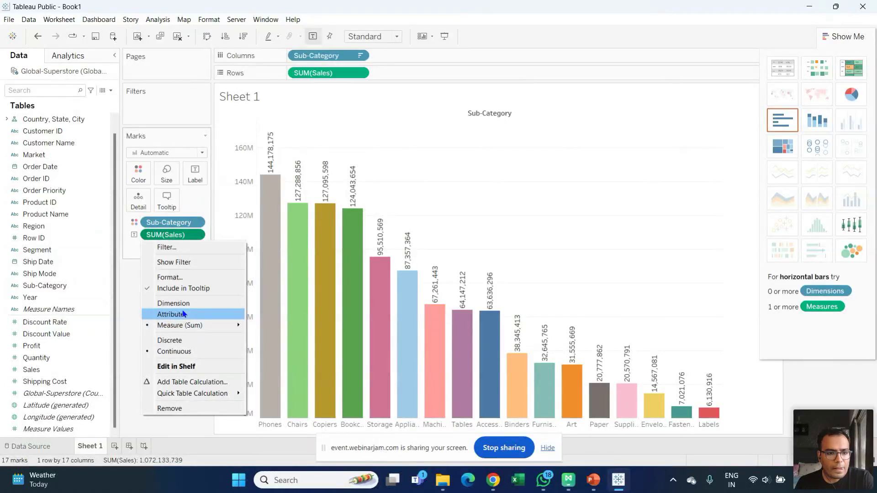
{"action": "left_click", "coordinate": [72, 371]}
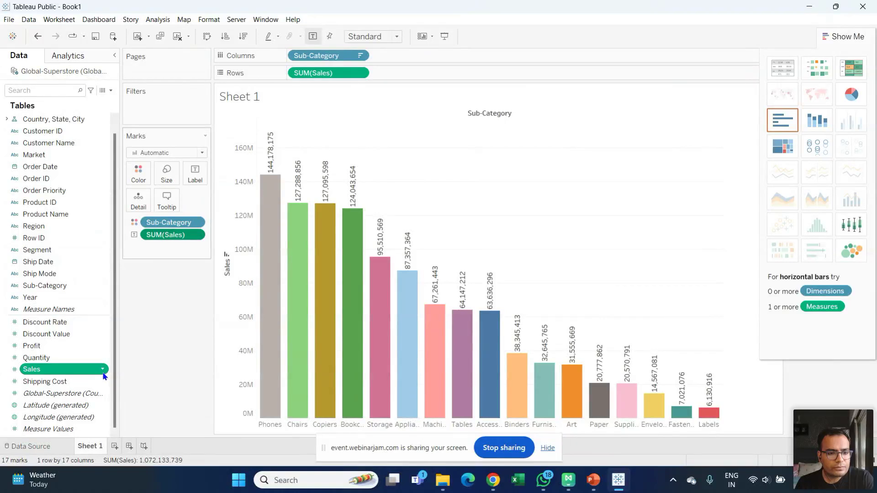
- Give the Sales field a custom Number default format with Millions (M) display units
{"action": "right_click", "coordinate": [105, 377]}
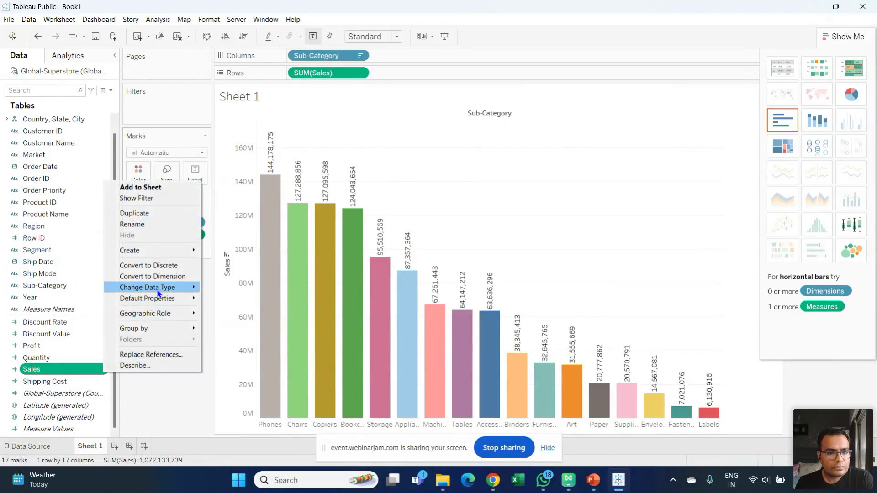
{"action": "mouse_move", "coordinate": [194, 287]}
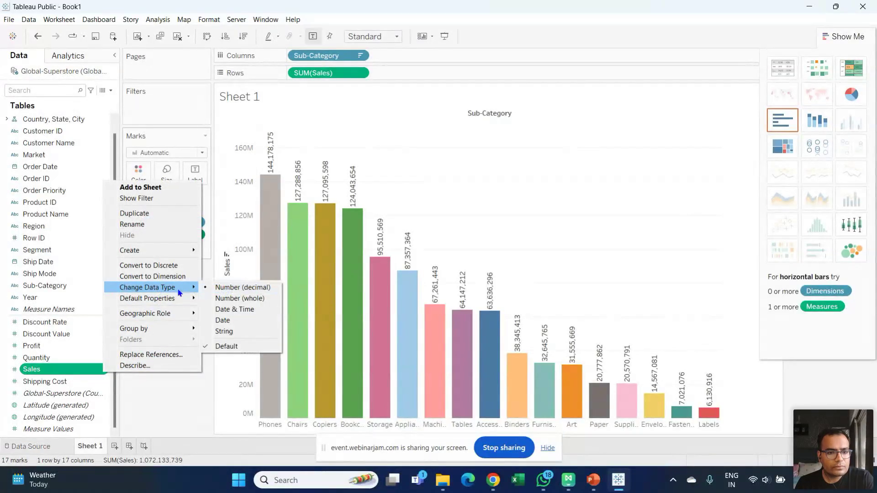
{"action": "mouse_move", "coordinate": [173, 300]}
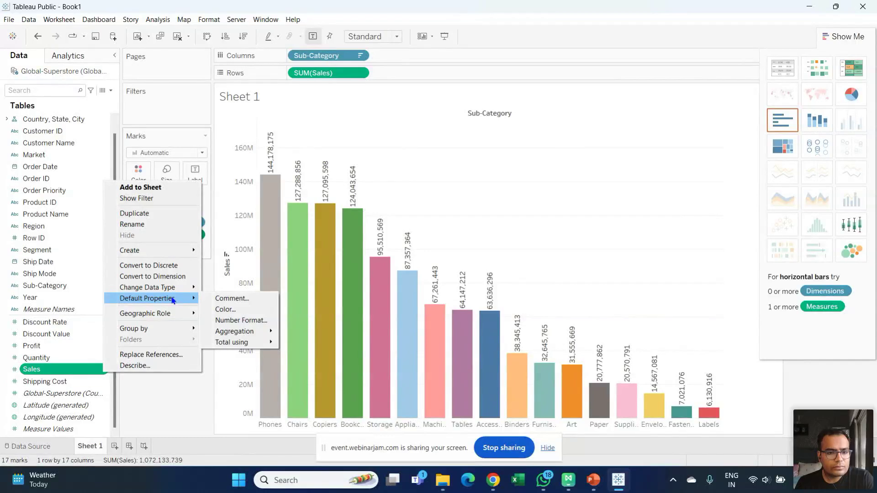
{"action": "left_click", "coordinate": [243, 321]}
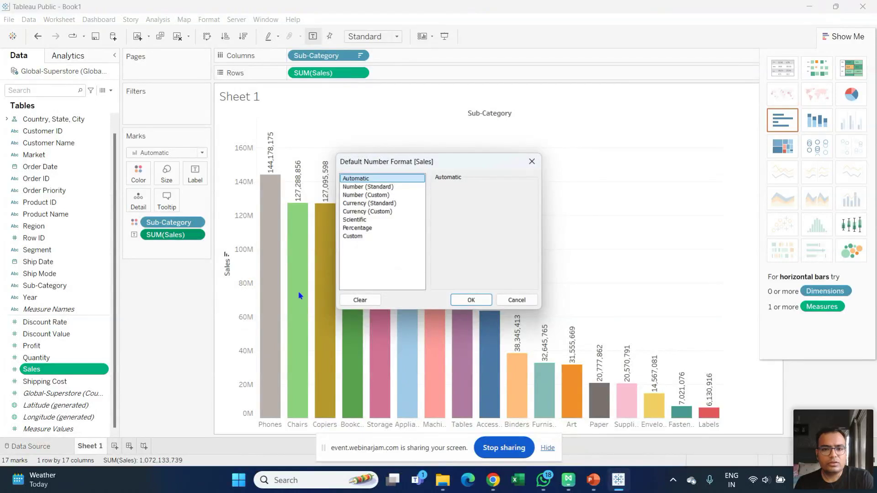
{"action": "left_click", "coordinate": [362, 195]}
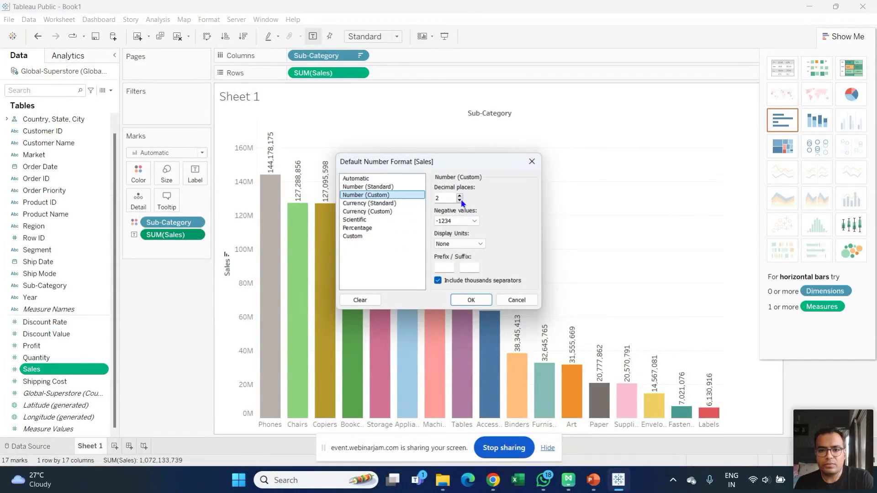
{"action": "left_click", "coordinate": [480, 244]}
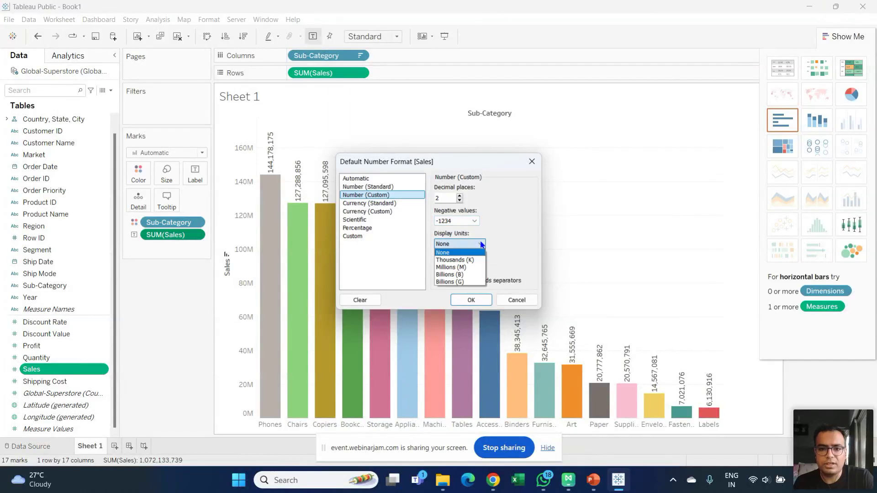
{"action": "left_click", "coordinate": [467, 267]}
{"action": "left_click", "coordinate": [471, 300]}
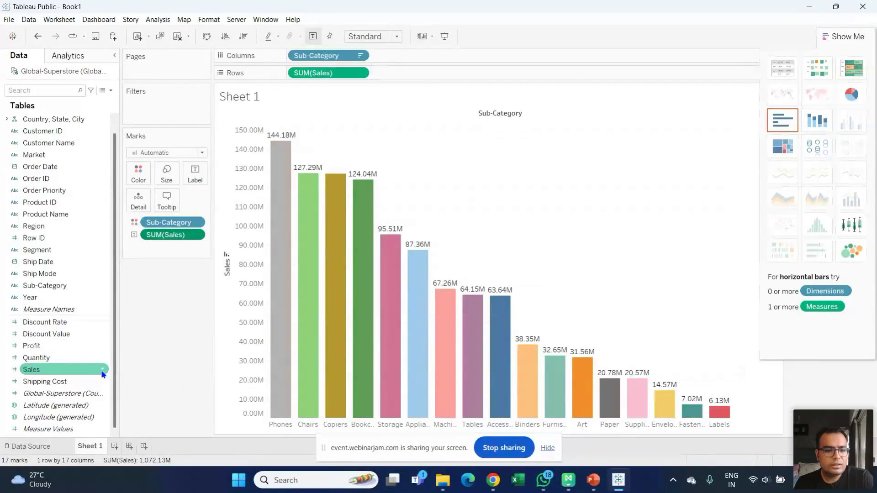
- Set Sales to 0 decimal places (144M) and narrow the bars with the Size slider
{"action": "left_click", "coordinate": [103, 370]}
{"action": "left_click", "coordinate": [103, 370]}
{"action": "left_click", "coordinate": [103, 371]}
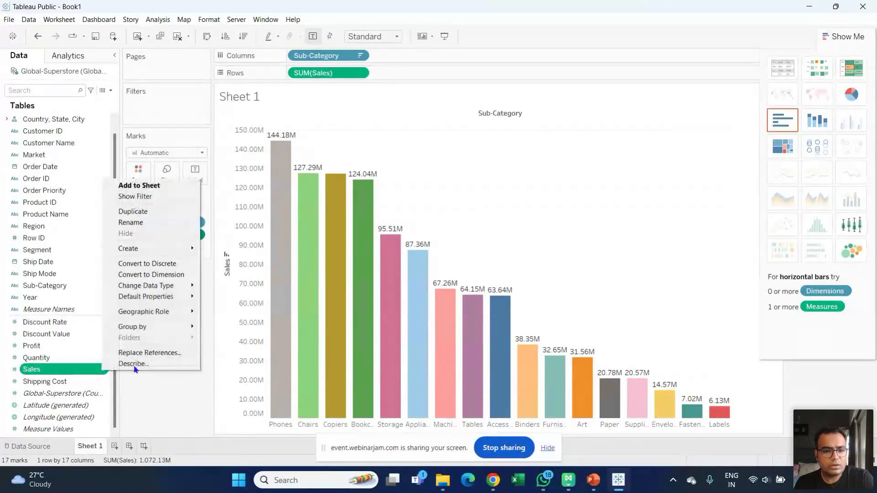
{"action": "mouse_move", "coordinate": [161, 287]}
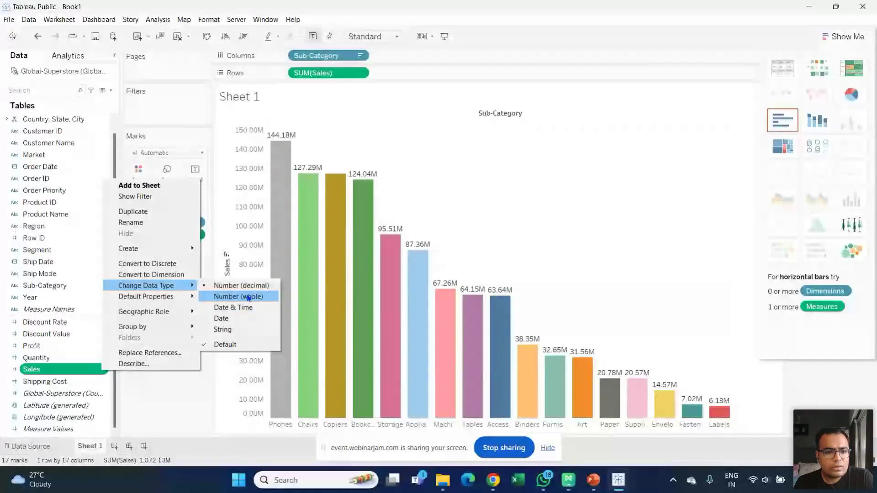
{"action": "mouse_move", "coordinate": [185, 297]}
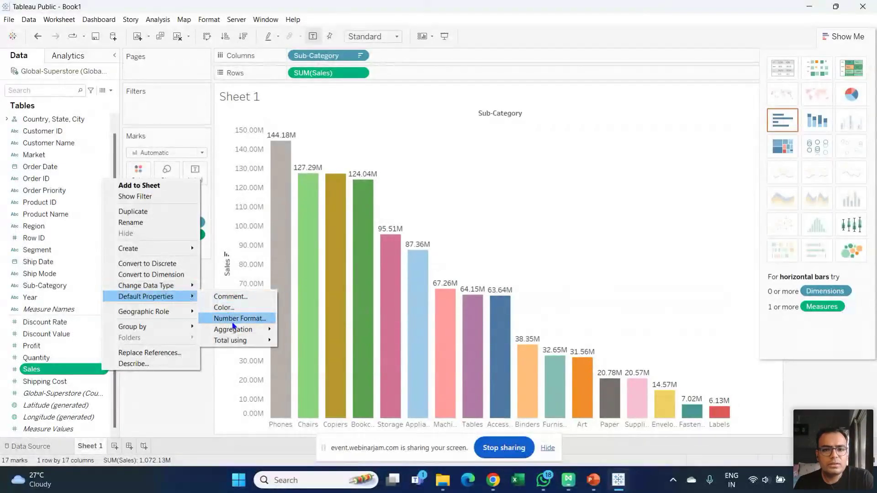
{"action": "left_click", "coordinate": [232, 319]}
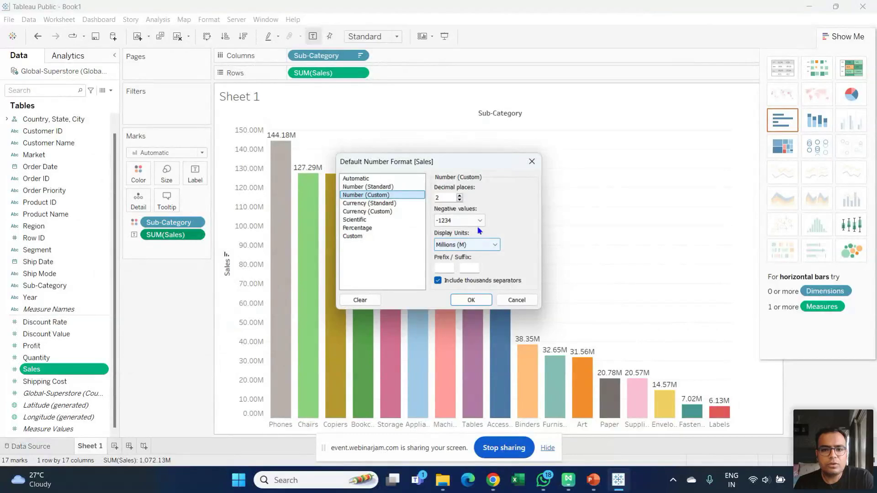
{"action": "left_click", "coordinate": [459, 201]}
{"action": "left_click", "coordinate": [459, 201]}
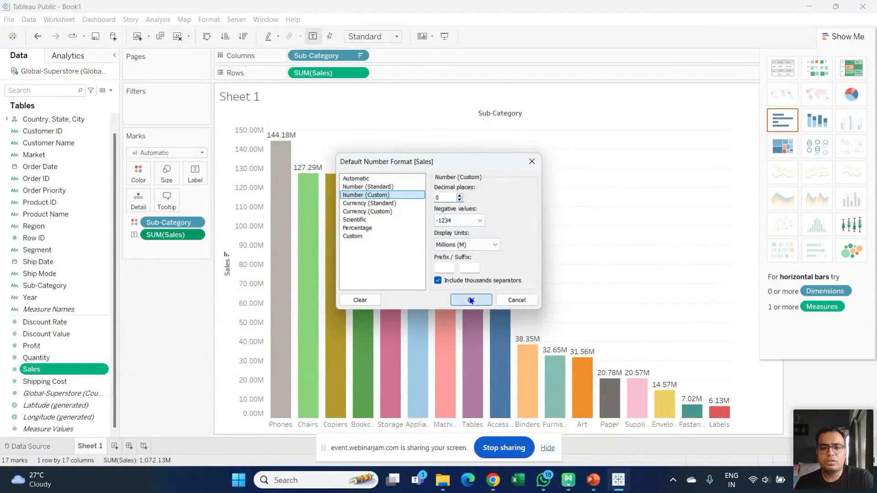
{"action": "left_click", "coordinate": [471, 300]}
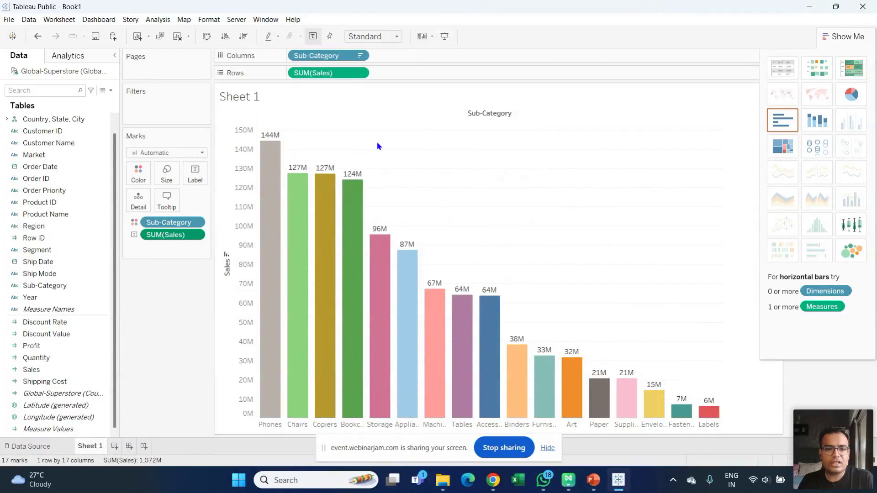
{"action": "left_click", "coordinate": [167, 171]}
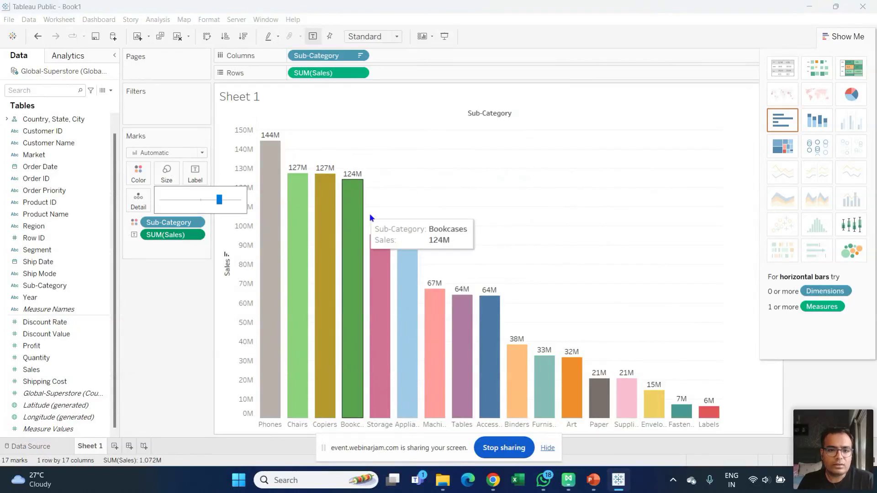
{"action": "mouse_move", "coordinate": [220, 199]}
{"action": "left_mouse_down"}
{"action": "mouse_move", "coordinate": [207, 202]}
{"action": "mouse_move", "coordinate": [221, 205]}
{"action": "left_mouse_up"}
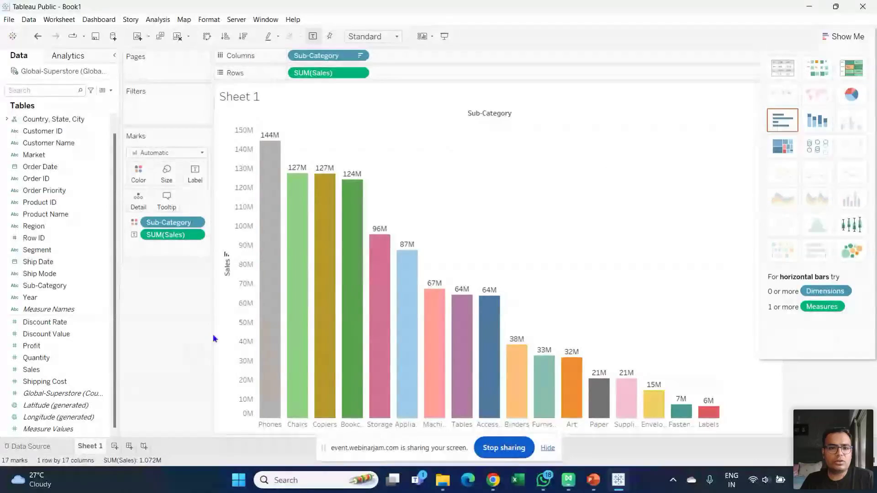
- Replace the Sheet 1 title text with 'Sales - Subcategory'
{"action": "double_click", "coordinate": [255, 100]}
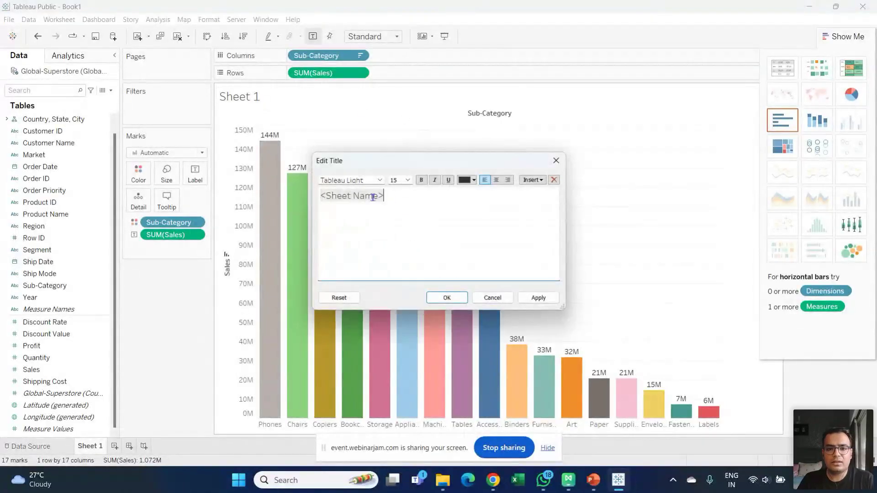
{"action": "left_click_drag", "start_coordinate": [392, 200], "coordinate": [195, 187]}
{"action": "type", "text": "Sub Catgoer"}
{"action": "key", "text": "BackSpace"}
{"action": "key", "text": "BackSpace"}
{"action": "key", "text": "BackSpace"}
{"action": "key", "text": "BackSpace"}
{"action": "key", "text": "BackSpace"}
{"action": "key", "text": "BackSpace"}
{"action": "key", "text": "BackSpace"}
{"action": "key", "text": "BackSpace"}
{"action": "key", "text": "BackSpace"}
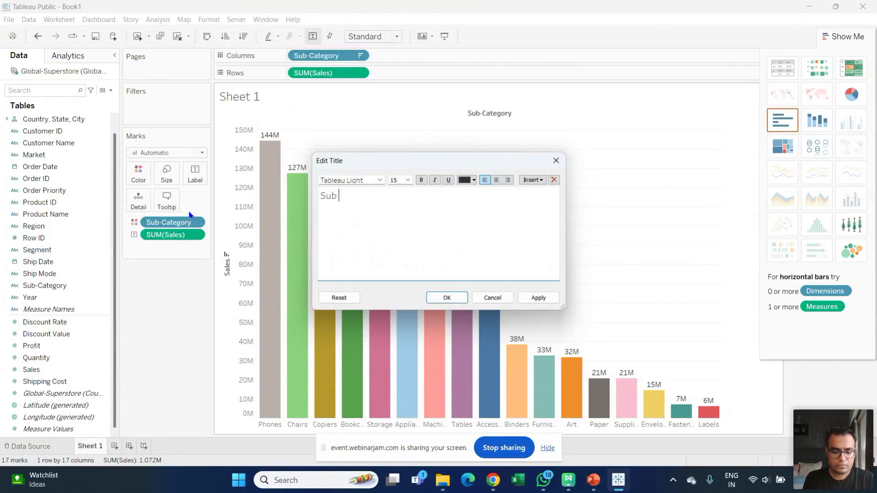
{"action": "type", "text": "0-"}
{"action": "key", "text": "BackSpace"}
{"action": "type", "text": "Category Wise Saeles"}
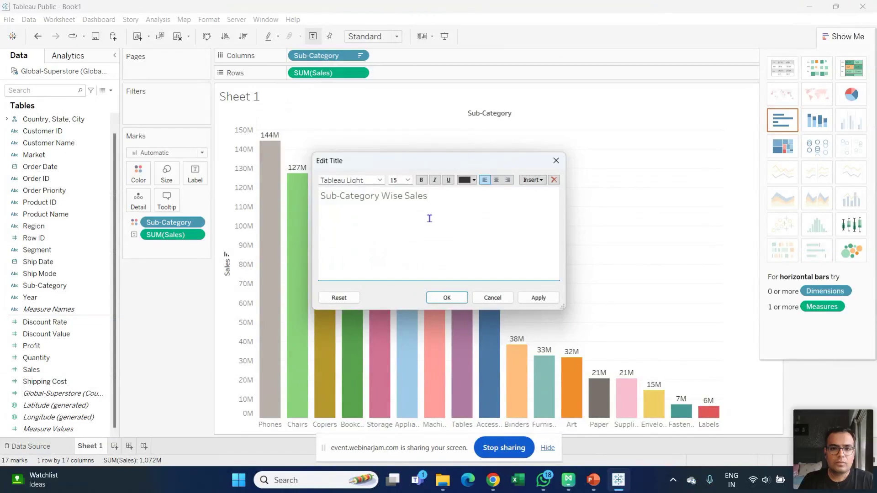
{"action": "left_click_drag", "start_coordinate": [428, 196], "coordinate": [288, 202]}
{"action": "type", "text": "Sa"}
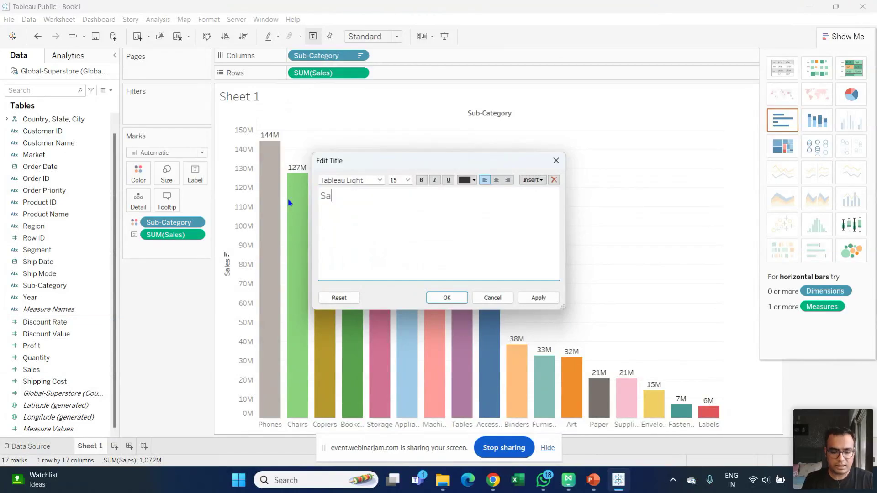
{"action": "type", "text": "les - Subcategory"}
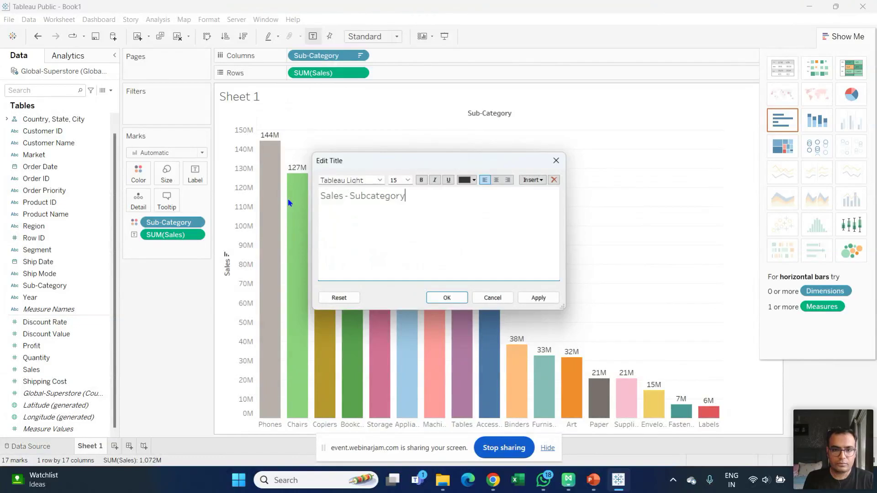
{"action": "left_click", "coordinate": [537, 297]}
{"action": "left_click", "coordinate": [439, 298]}
- Enlarge the title font to size 18
{"action": "double_click", "coordinate": [307, 99]}
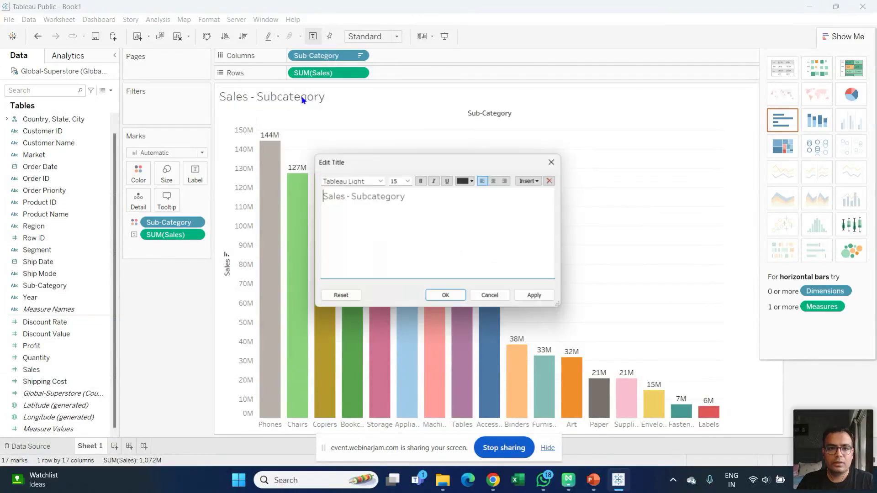
{"action": "left_click", "coordinate": [408, 181]}
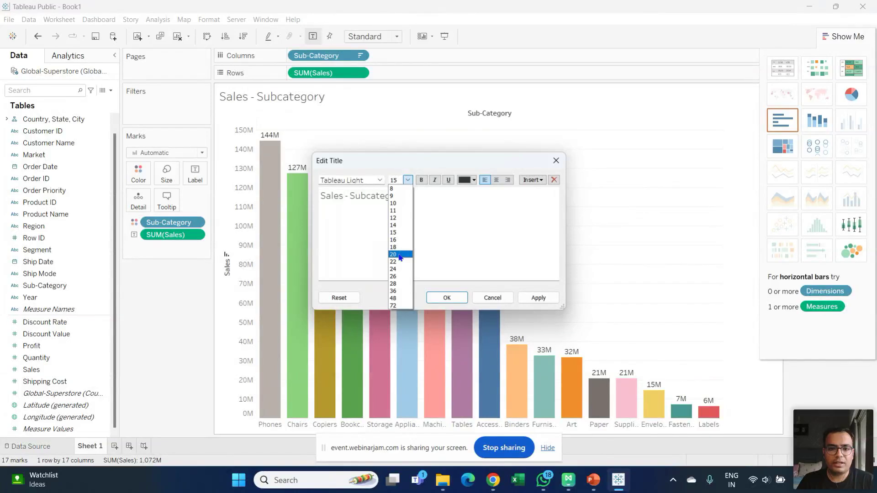
{"action": "left_click", "coordinate": [401, 235]}
{"action": "left_click", "coordinate": [539, 298]}
{"action": "left_click", "coordinate": [446, 297]}
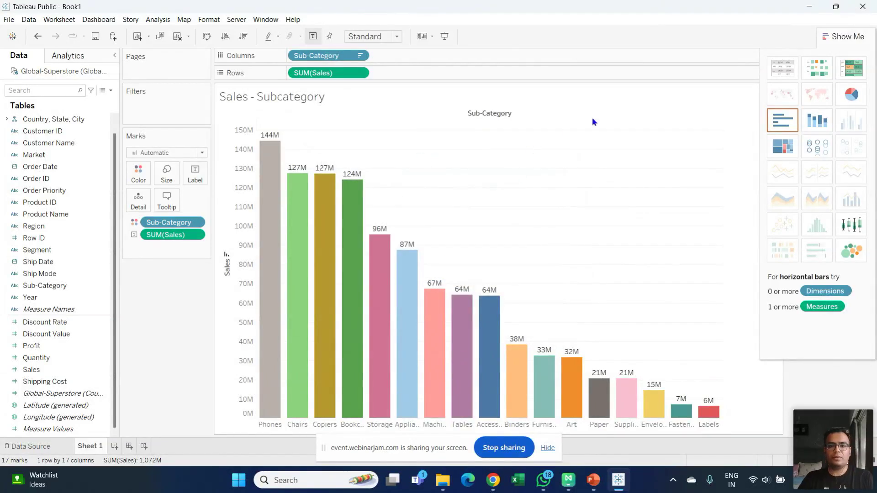
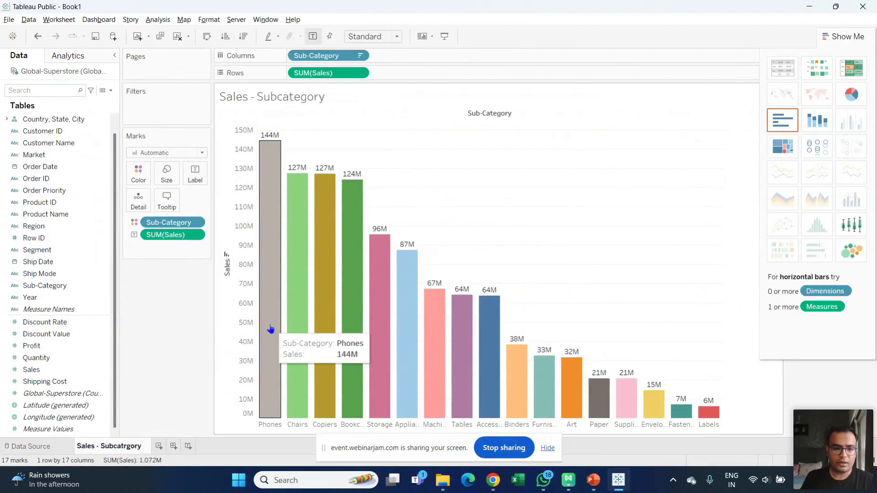
- Confirm the sheet name 'Sales - Subcatrgory'
{"action": "key", "text": "Return"}
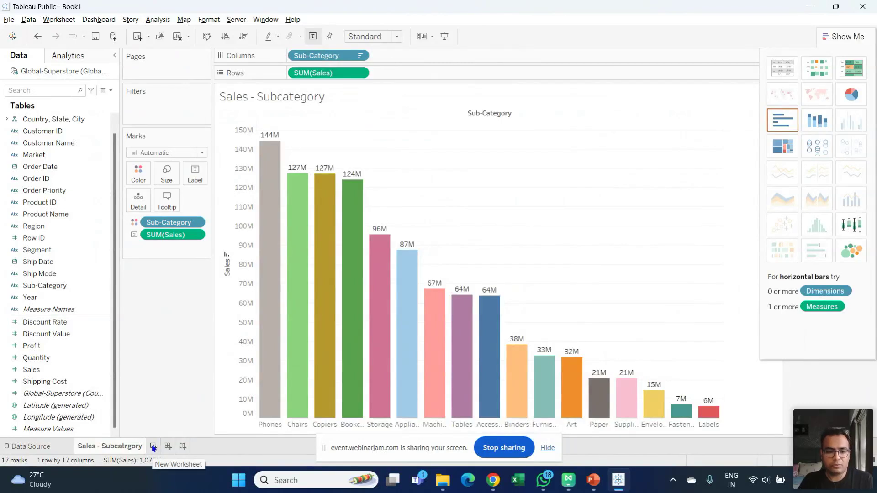
- Add a blank worksheet, Sheet 2, and select the Order Date field
{"action": "left_click", "coordinate": [153, 446]}
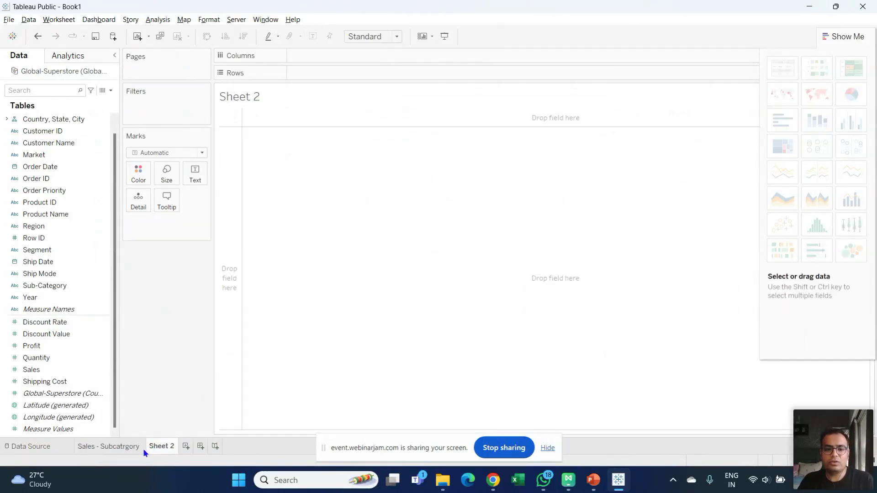
{"action": "mouse_move", "coordinate": [153, 448]}
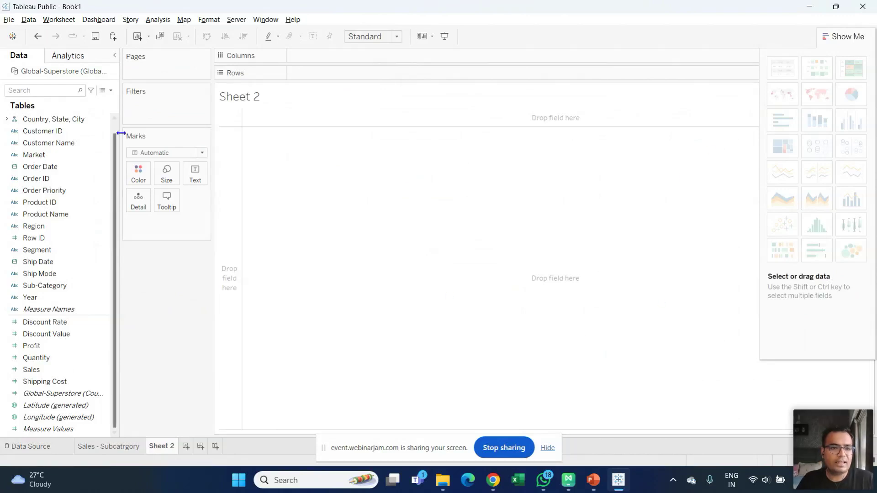
{"action": "scroll", "coordinate": [116, 125], "scroll_direction": "up", "scroll_amount": 1}
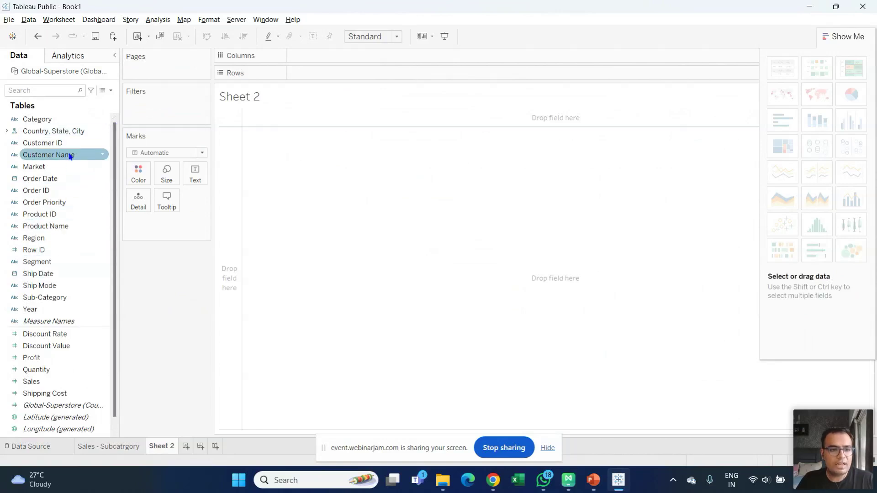
{"action": "left_click", "coordinate": [40, 182]}
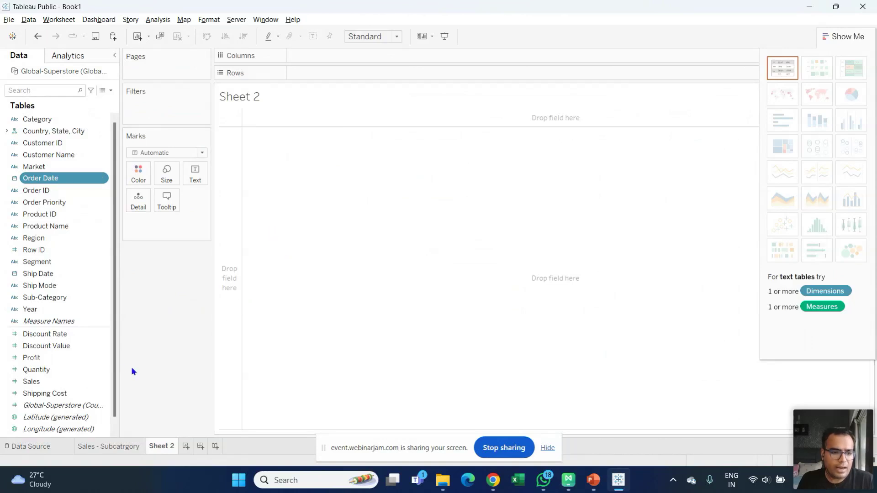
- Chart SUM(Sales) by YEAR(Order Date) as a continuous line chart from Show Me
{"action": "left_click", "coordinate": [76, 381], "text": "ctrl"}
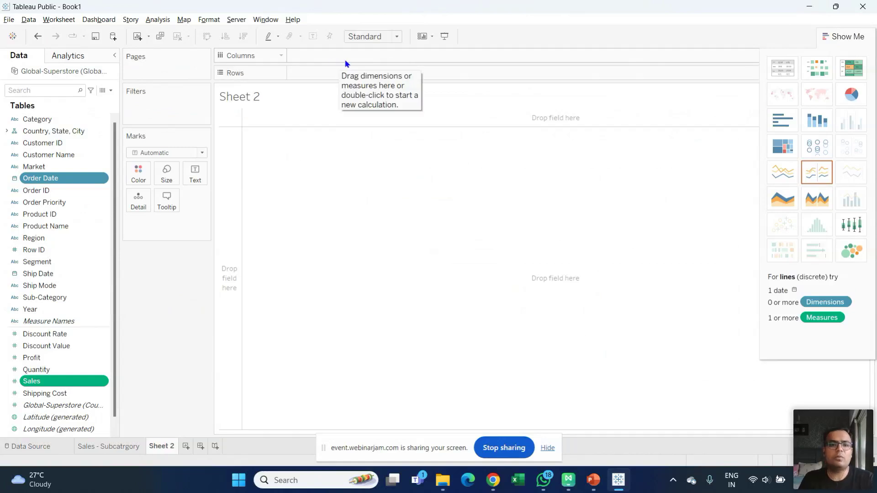
{"action": "left_click", "coordinate": [65, 165]}
{"action": "left_click", "coordinate": [91, 180]}
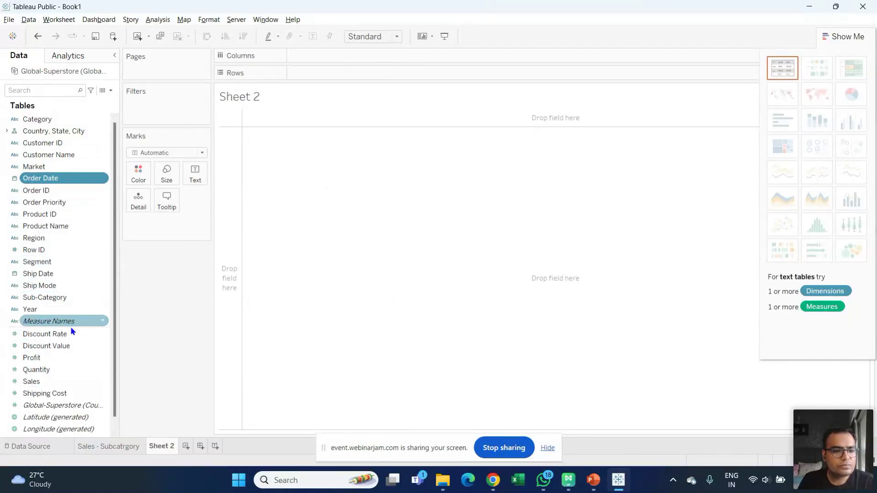
{"action": "left_click", "coordinate": [64, 382], "text": "ctrl"}
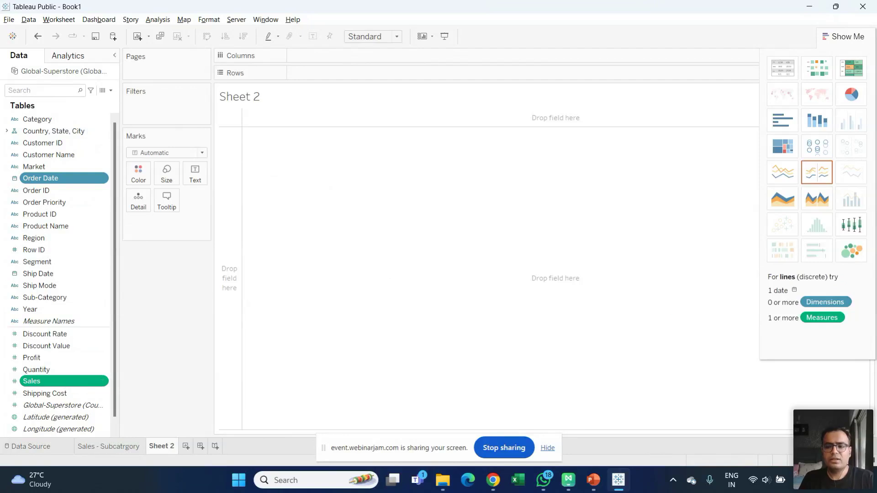
{"action": "left_click", "coordinate": [780, 176]}
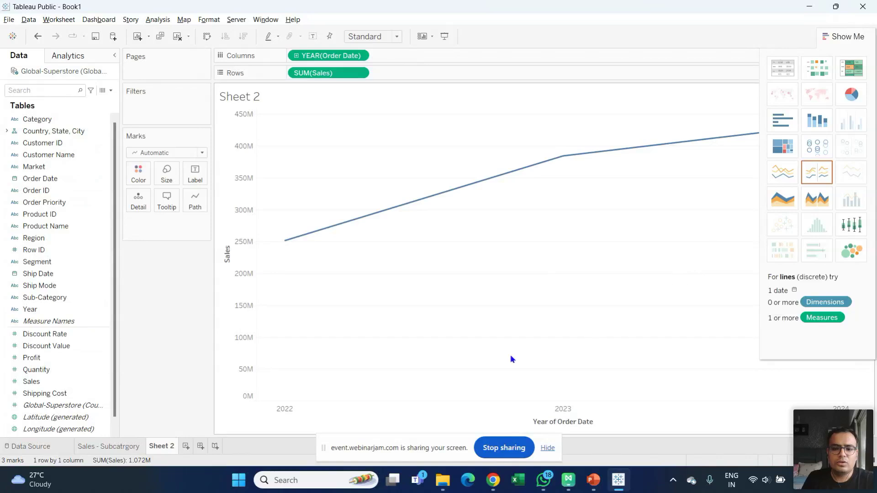
- Hide Show Me and drill Order Date down from years to quarters, then to months
{"action": "left_click", "coordinate": [861, 42]}
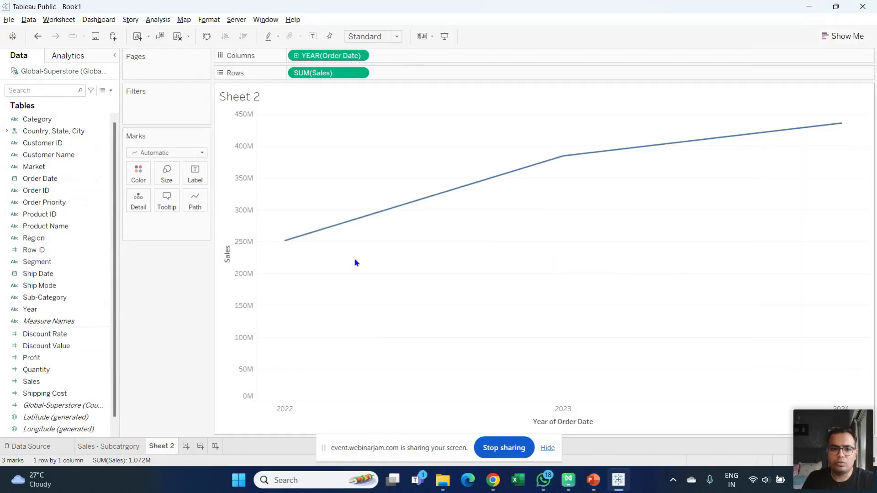
{"action": "mouse_move", "coordinate": [286, 410]}
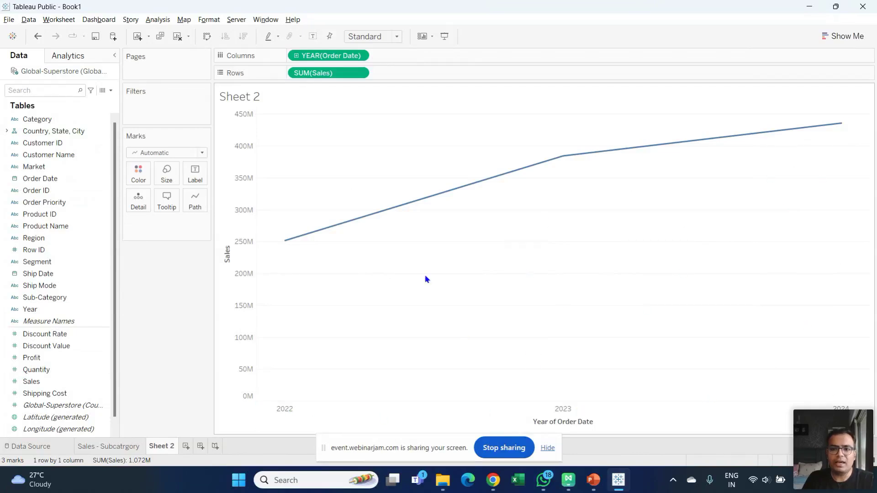
{"action": "mouse_move", "coordinate": [288, 248]}
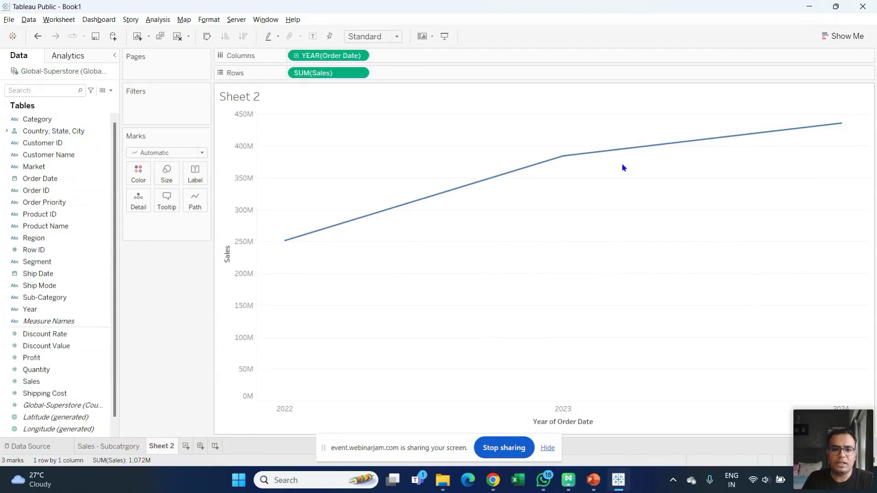
{"action": "mouse_move", "coordinate": [568, 159]}
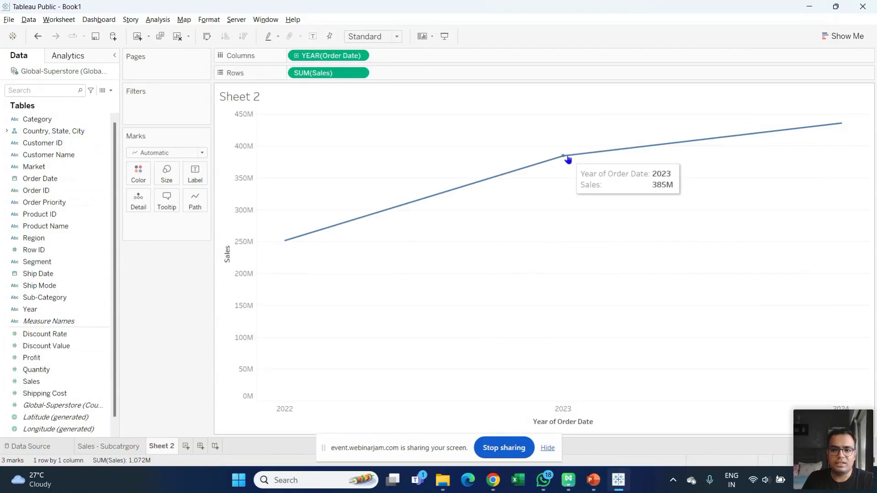
{"action": "mouse_move", "coordinate": [844, 127]}
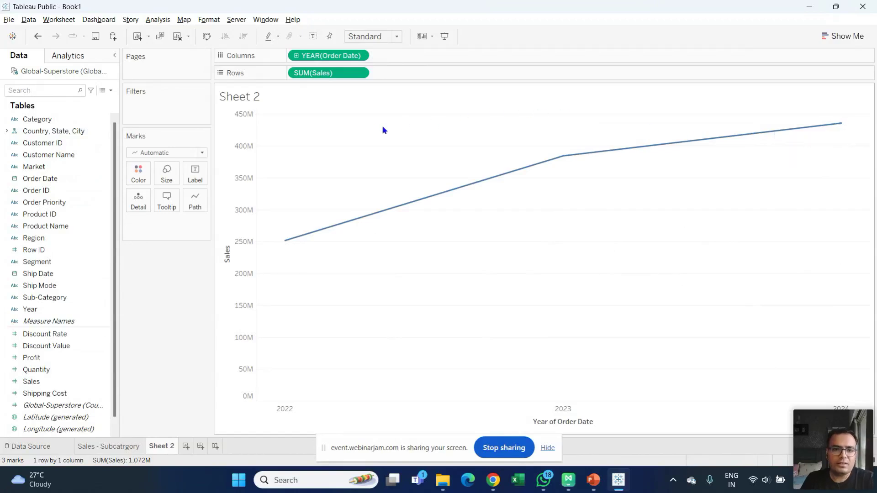
{"action": "left_click", "coordinate": [296, 57]}
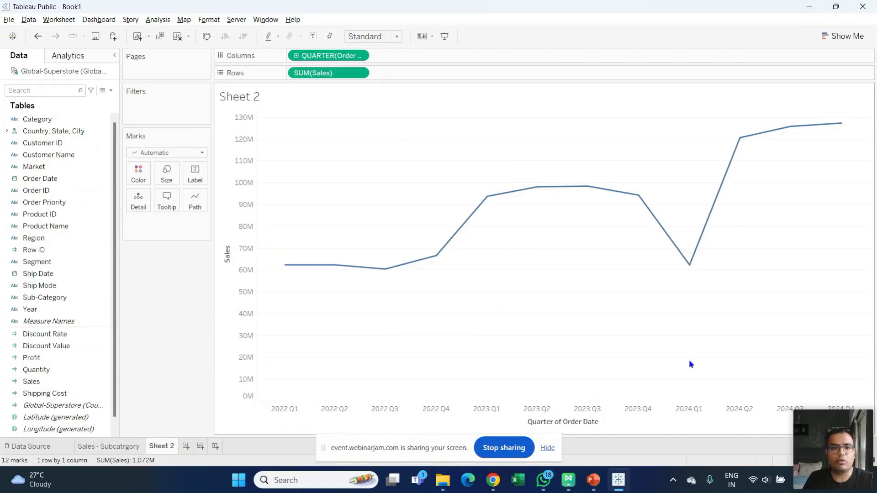
{"action": "left_click", "coordinate": [296, 57]}
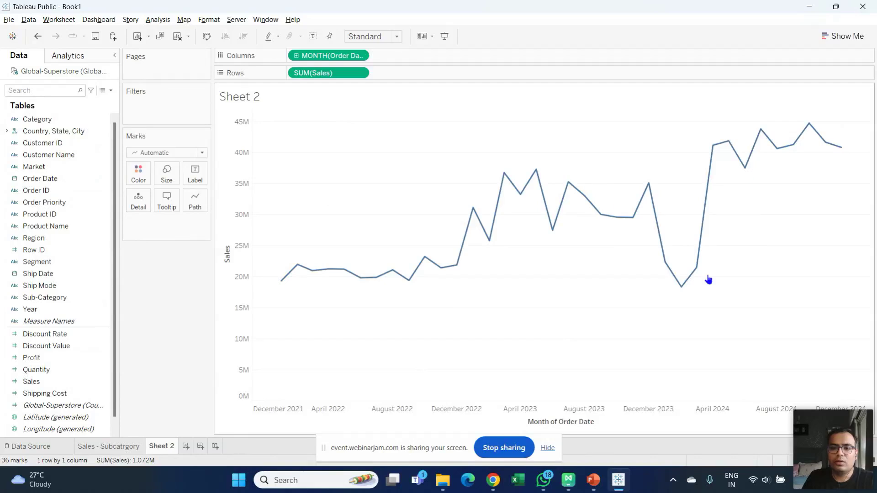
- Drag the Year field onto the Filters shelf
{"action": "mouse_move", "coordinate": [282, 282]}
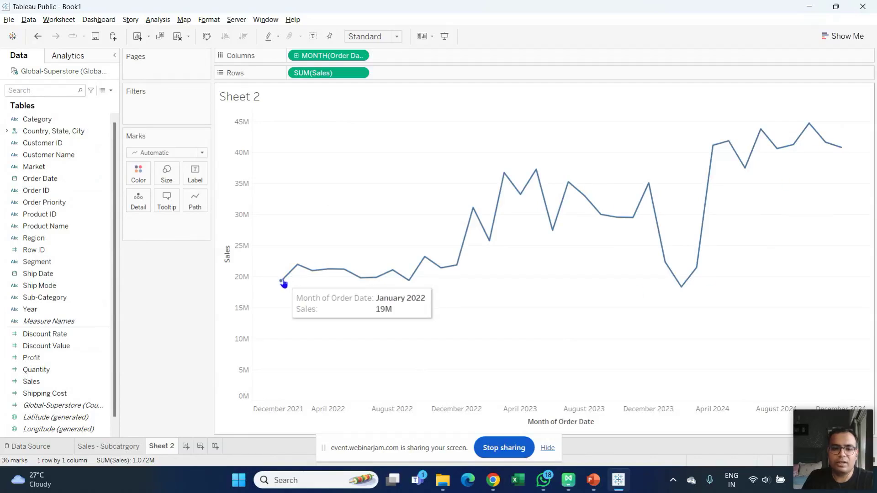
{"action": "mouse_move", "coordinate": [842, 146]}
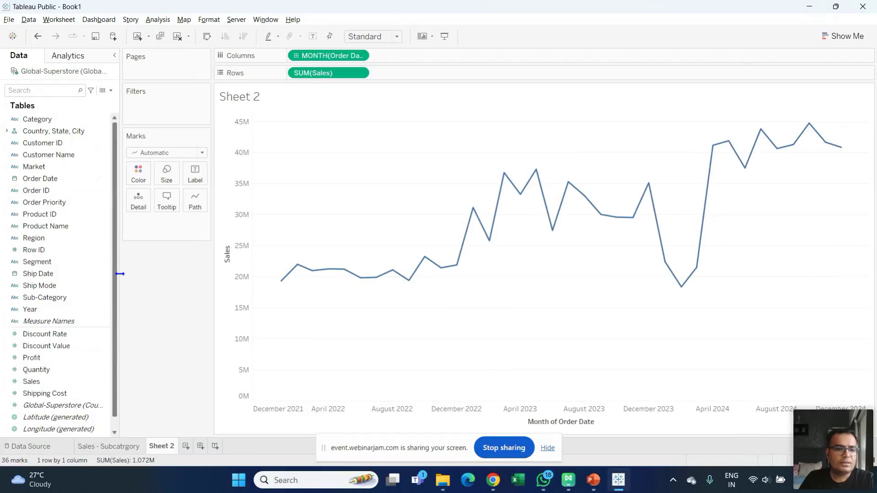
{"action": "scroll", "coordinate": [116, 273], "scroll_direction": "down", "scroll_amount": 1}
{"action": "left_click_drag", "start_coordinate": [50, 298], "coordinate": [154, 100]}
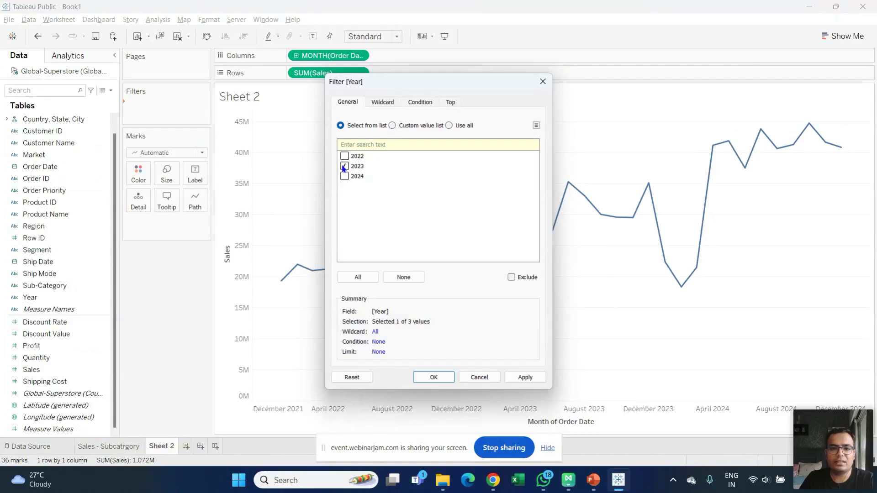
- Keep only 2023 in the Year filter and confirm it
{"action": "left_click", "coordinate": [525, 377]}
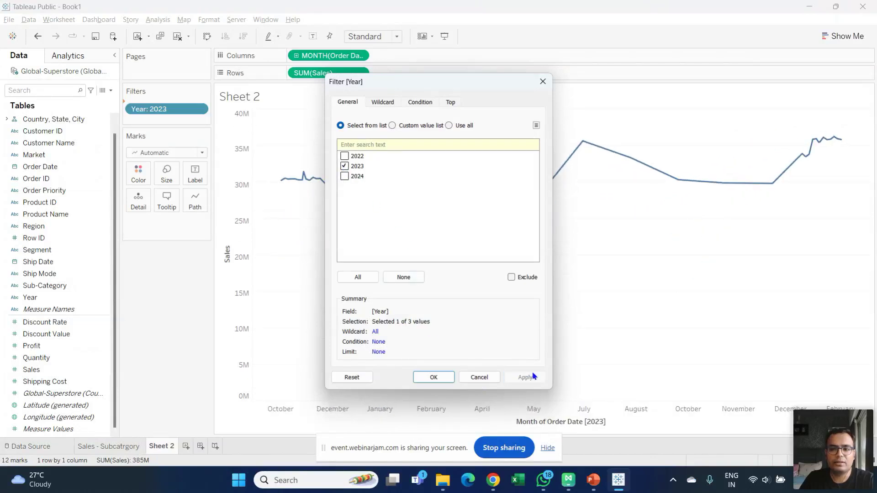
{"action": "left_click", "coordinate": [434, 377]}
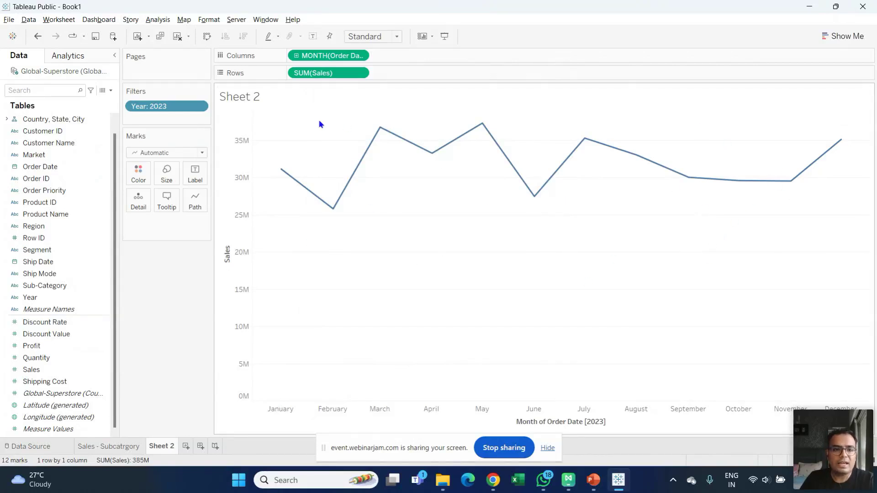
{"action": "left_click", "coordinate": [197, 106]}
{"action": "left_click", "coordinate": [197, 106]}
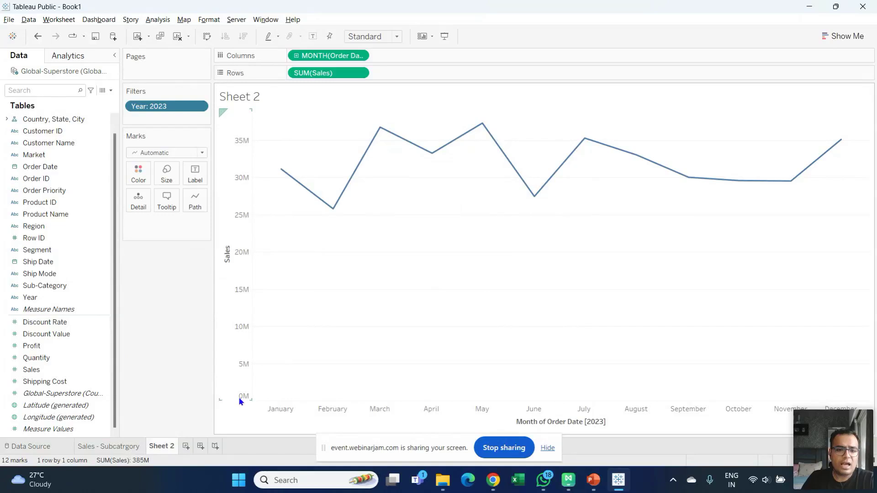
- Fix the Sales axis start at 25000000 and add Sales as labels on the line
{"action": "double_click", "coordinate": [242, 374]}
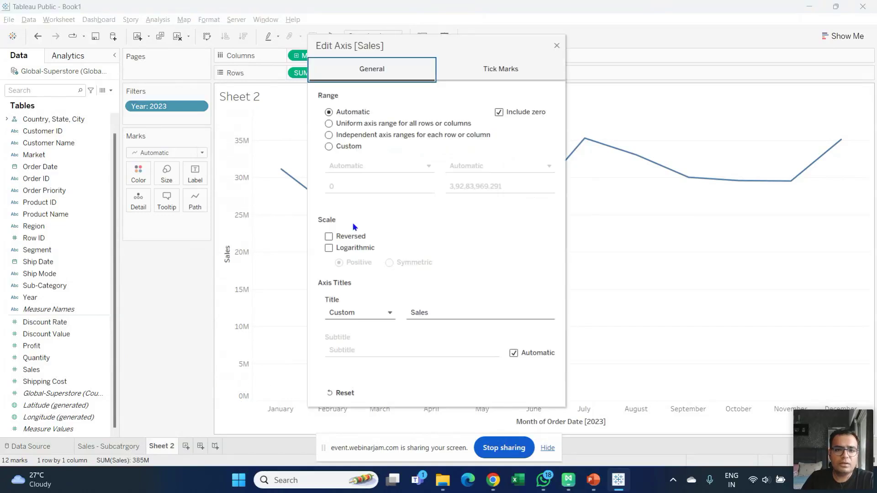
{"action": "left_click_drag", "start_coordinate": [431, 55], "coordinate": [584, 64]}
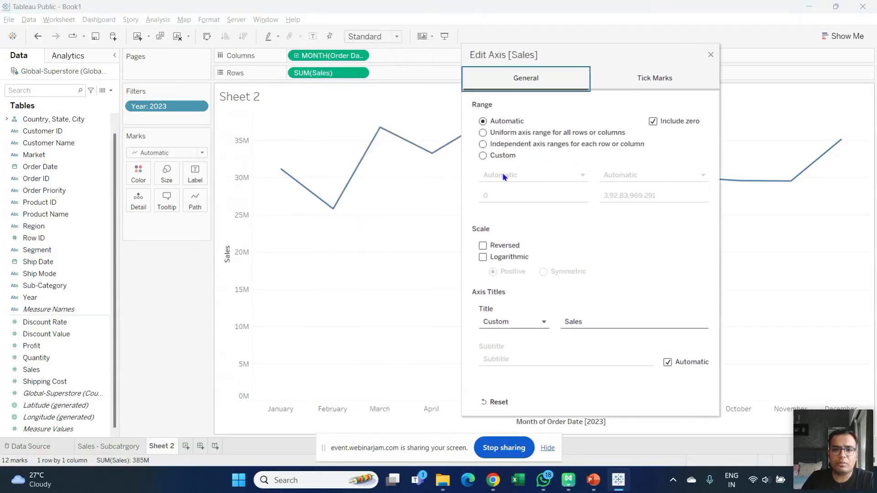
{"action": "left_click", "coordinate": [483, 158]}
{"action": "left_click_drag", "start_coordinate": [515, 196], "coordinate": [461, 199]}
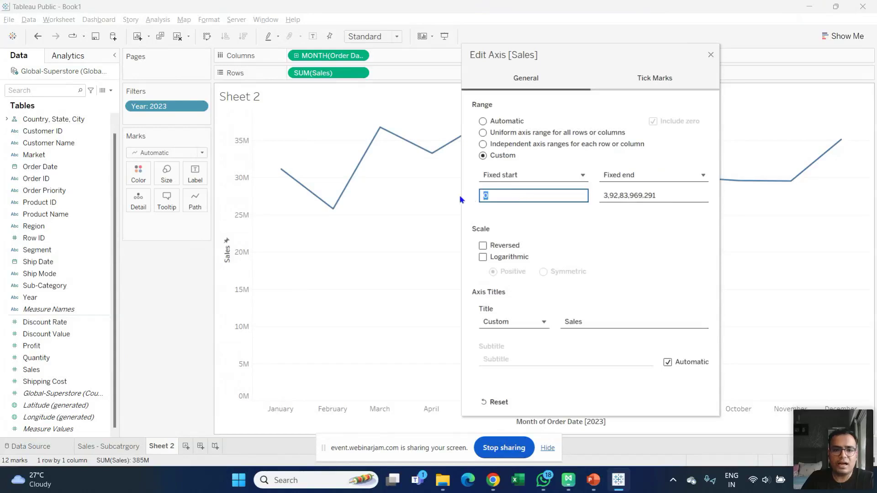
{"action": "type", "text": "25"}
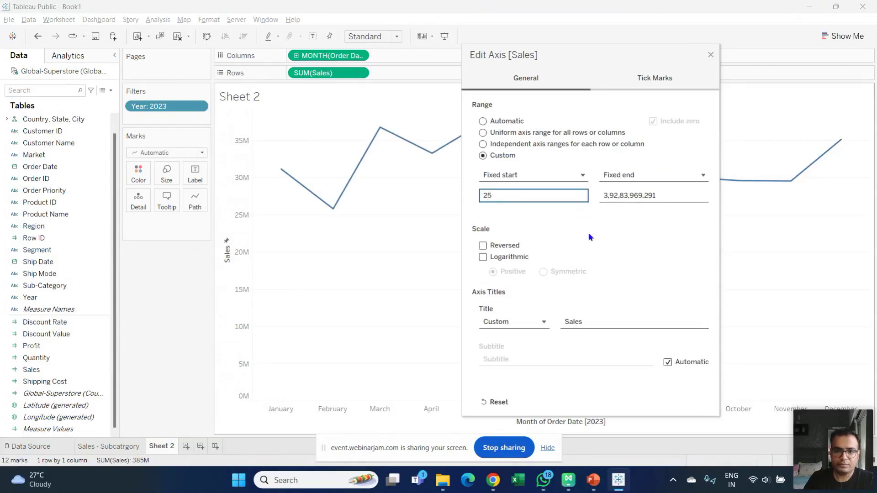
{"action": "type", "text": "0000"}
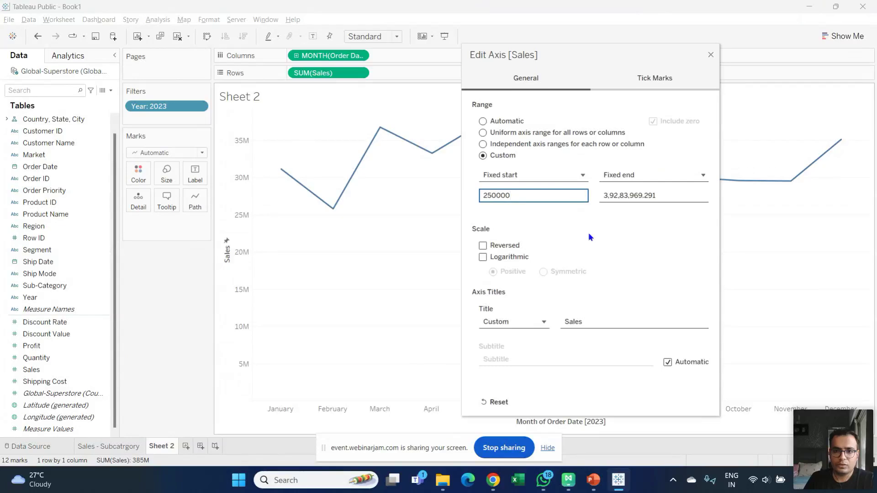
{"action": "type", "text": "0"}
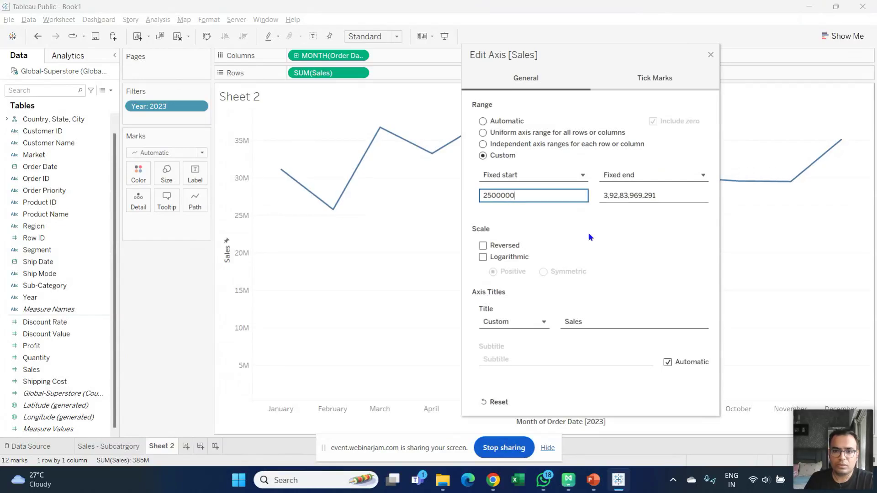
{"action": "type", "text": "00"}
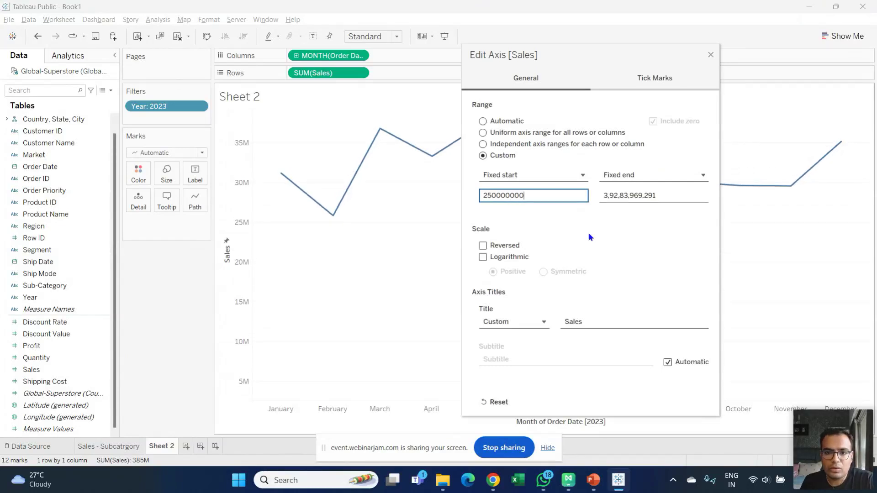
{"action": "key", "text": "BackSpace"}
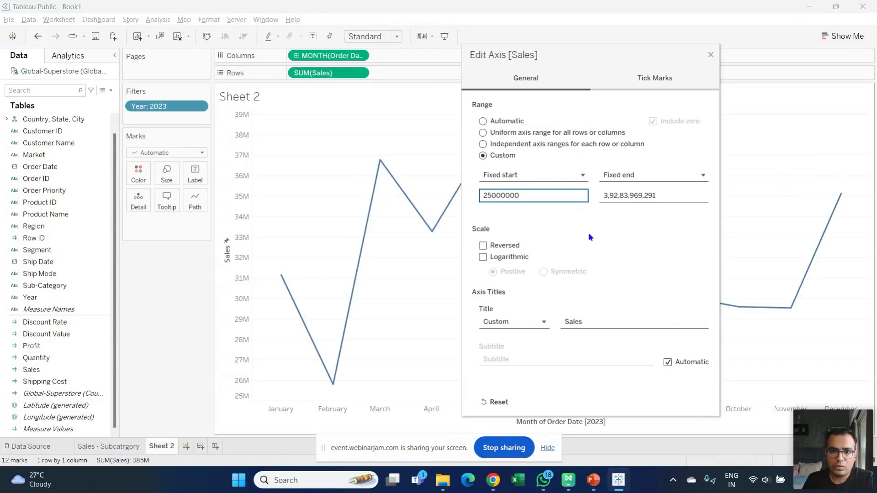
{"action": "type", "text": "0"}
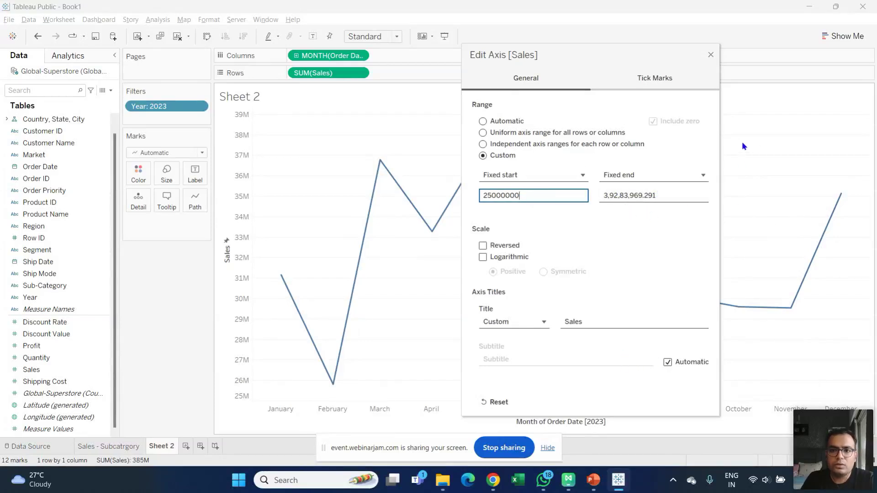
{"action": "left_click", "coordinate": [653, 78]}
{"action": "left_click", "coordinate": [551, 85]}
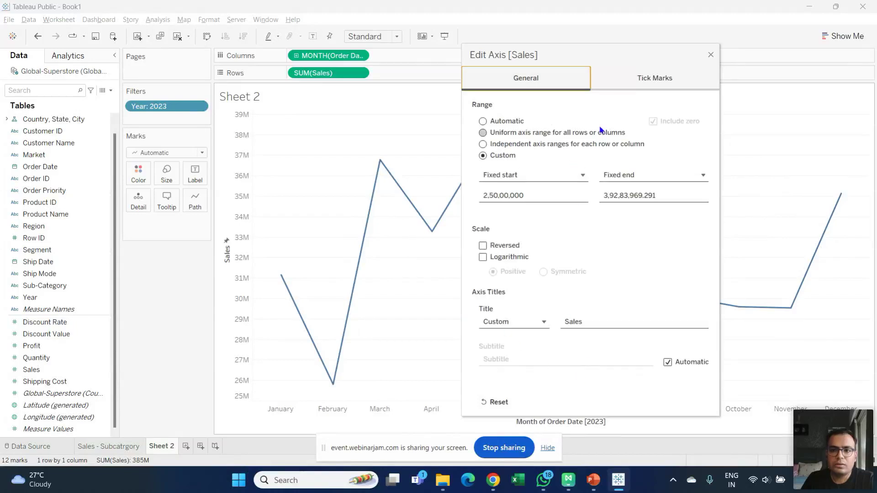
{"action": "left_click", "coordinate": [711, 55]}
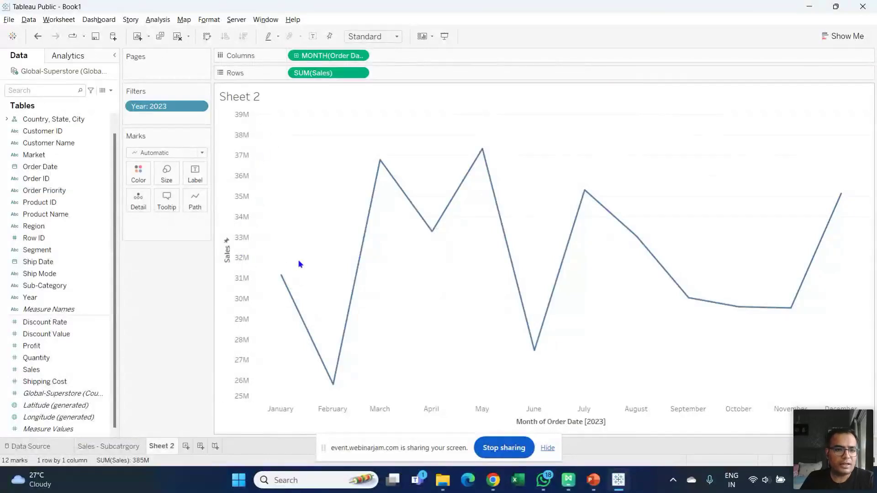
{"action": "left_click_drag", "start_coordinate": [31, 369], "coordinate": [191, 177]}
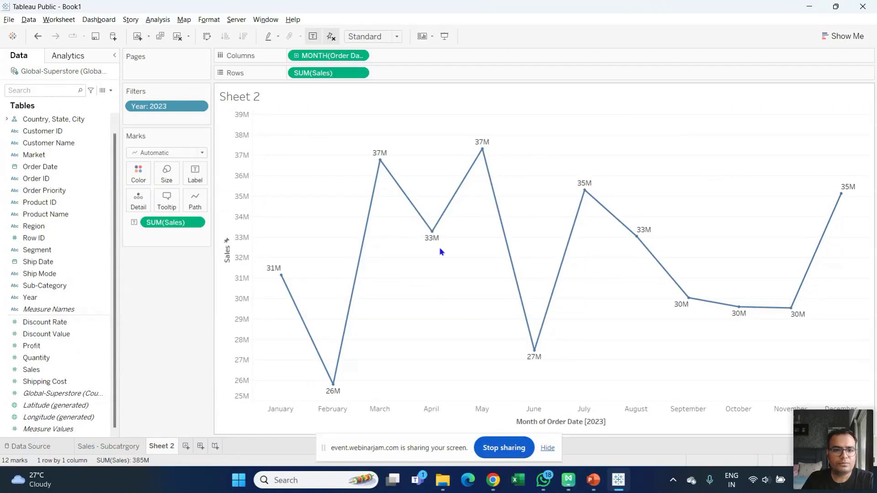
- Give the trend line a straight linear path with a dotted line pattern
{"action": "left_click", "coordinate": [197, 201]}
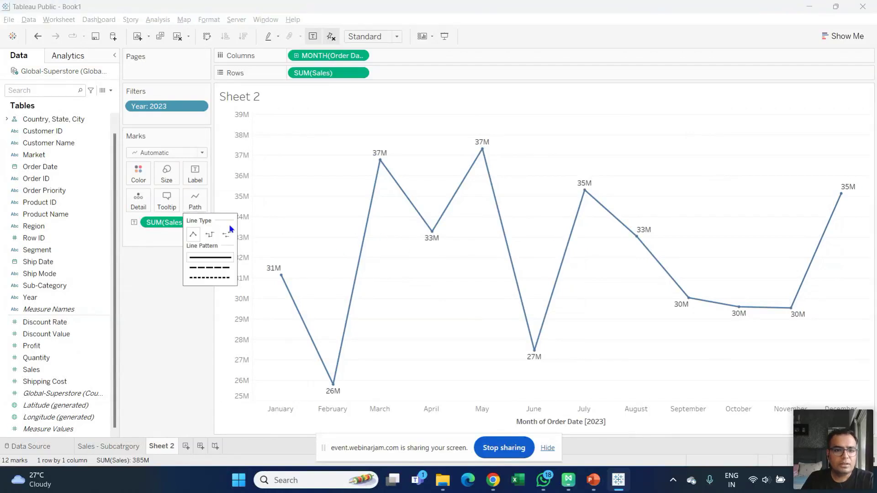
{"action": "left_click", "coordinate": [209, 235]}
{"action": "left_click", "coordinate": [225, 235]}
{"action": "left_click", "coordinate": [193, 235]}
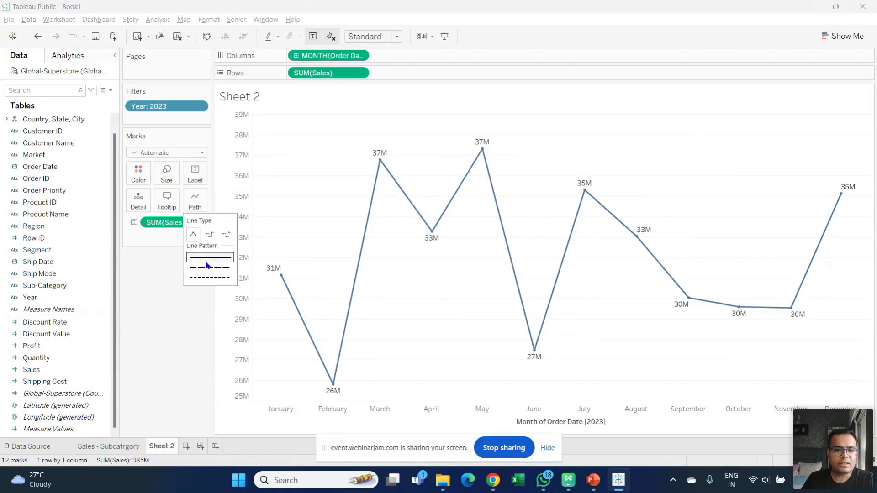
{"action": "left_click", "coordinate": [206, 278]}
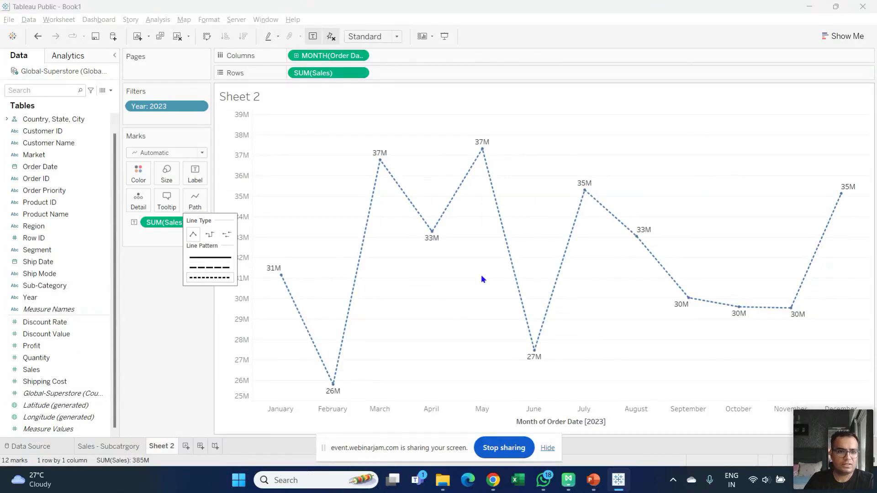
{"action": "left_click", "coordinate": [139, 173]}
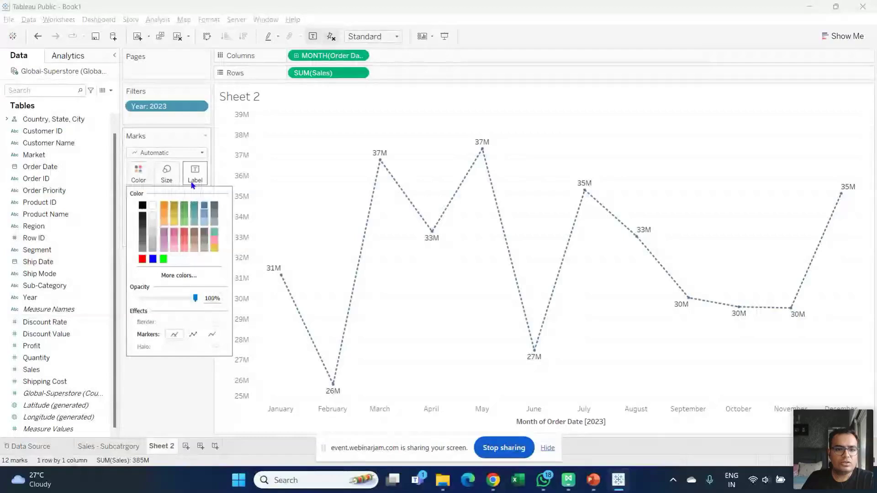
{"action": "left_click", "coordinate": [184, 370]}
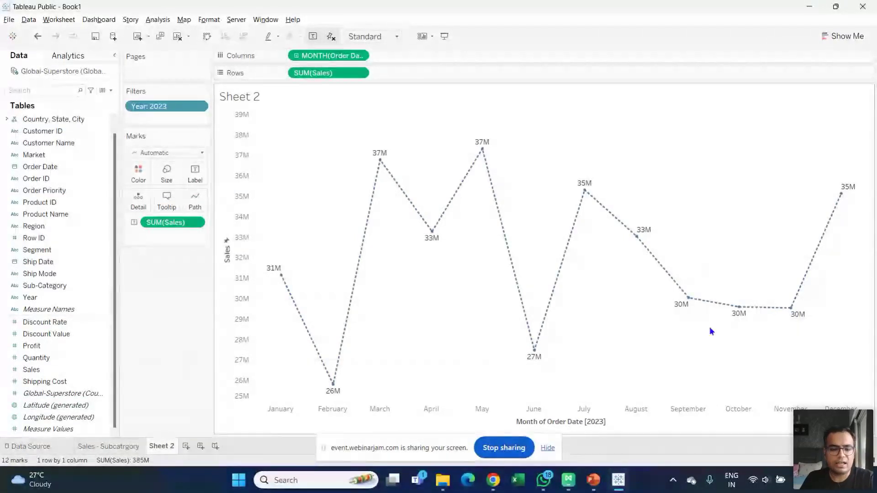
- Start renaming Sheet 2 to 'Sales Trend', fixing the typo
{"action": "double_click", "coordinate": [158, 447]}
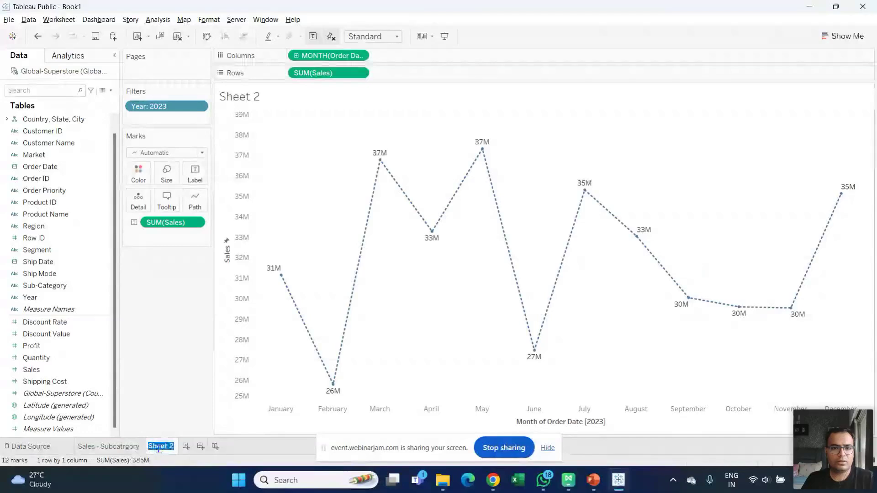
{"action": "type", "text": "Sales Trebd"}
{"action": "key", "text": "BackSpace"}
{"action": "key", "text": "BackSpace"}
- Finish naming the sheet 'Sales Trend' and add a blank worksheet
{"action": "type", "text": "nd"}
{"action": "key", "text": "Return"}
{"action": "left_click", "coordinate": [198, 447]}
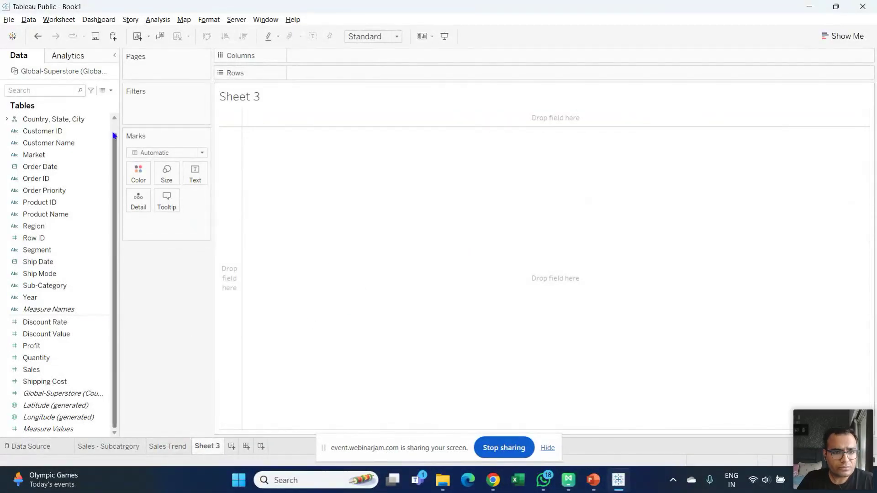
- Build a pie of SUM(Sales) by Ship Mode on Sheet 3, sized to Entire View
{"action": "scroll", "coordinate": [115, 131], "scroll_direction": "up", "scroll_amount": 1}
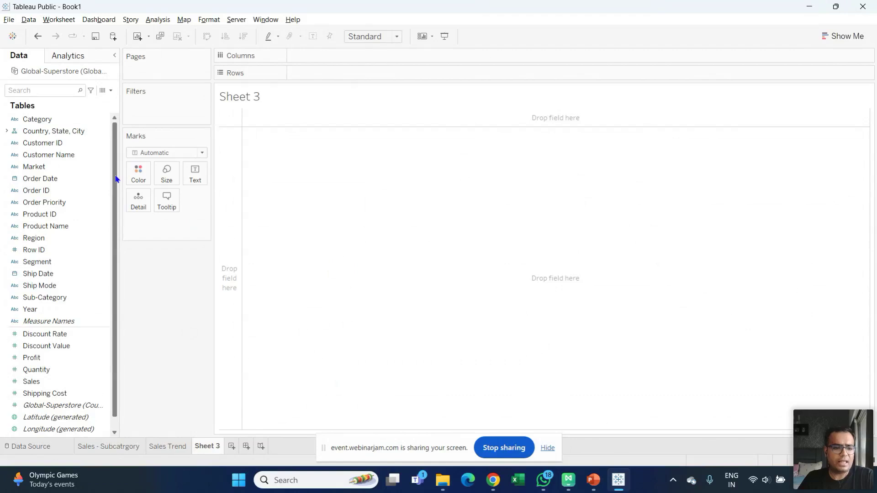
{"action": "left_click", "coordinate": [65, 289]}
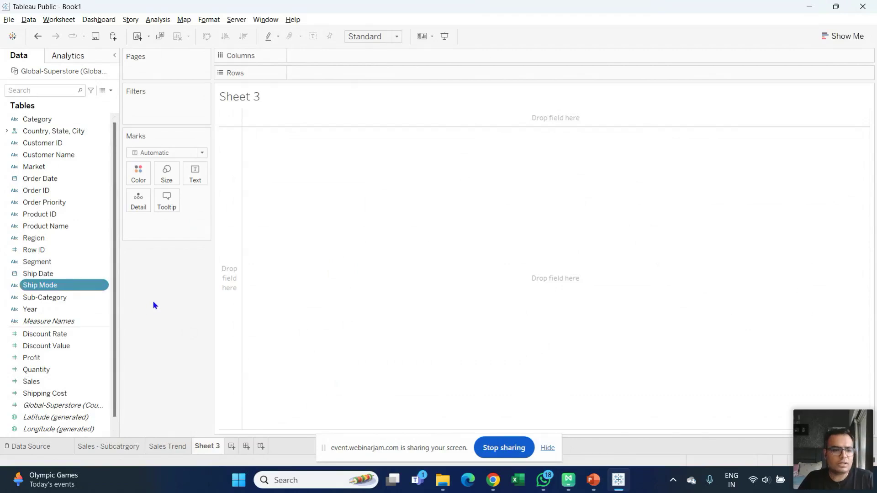
{"action": "left_click", "coordinate": [62, 386], "text": "ctrl"}
{"action": "left_click", "coordinate": [848, 36]}
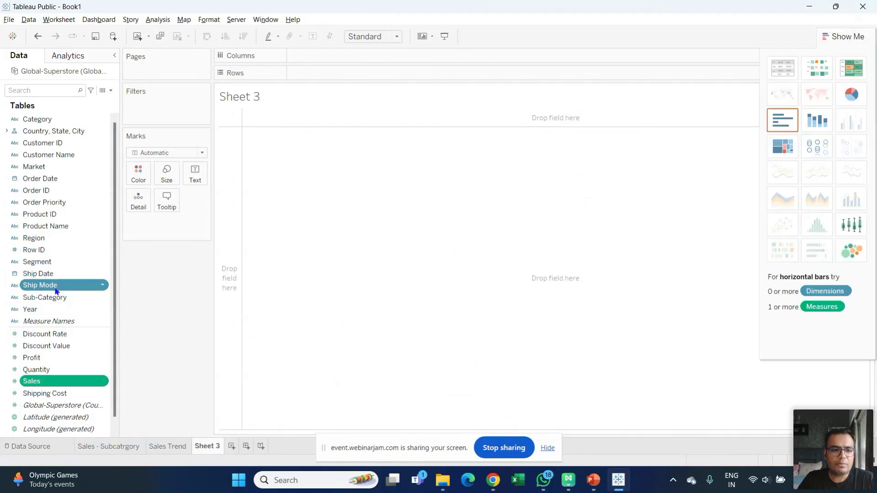
{"action": "left_click", "coordinate": [852, 95]}
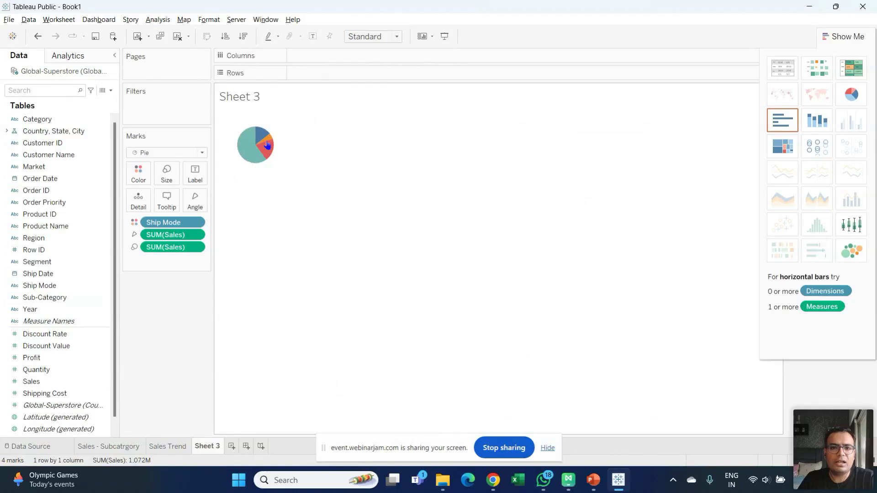
{"action": "mouse_move", "coordinate": [267, 145]}
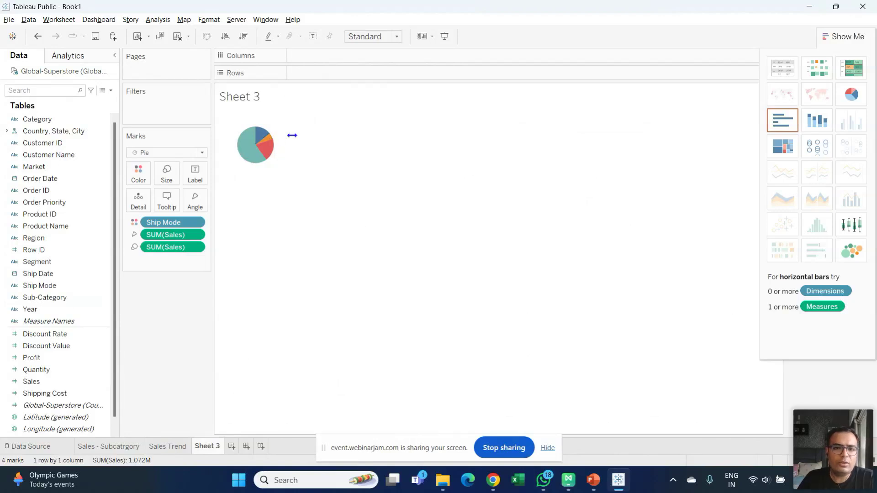
{"action": "left_click", "coordinate": [397, 36]}
{"action": "left_click", "coordinate": [383, 77]}
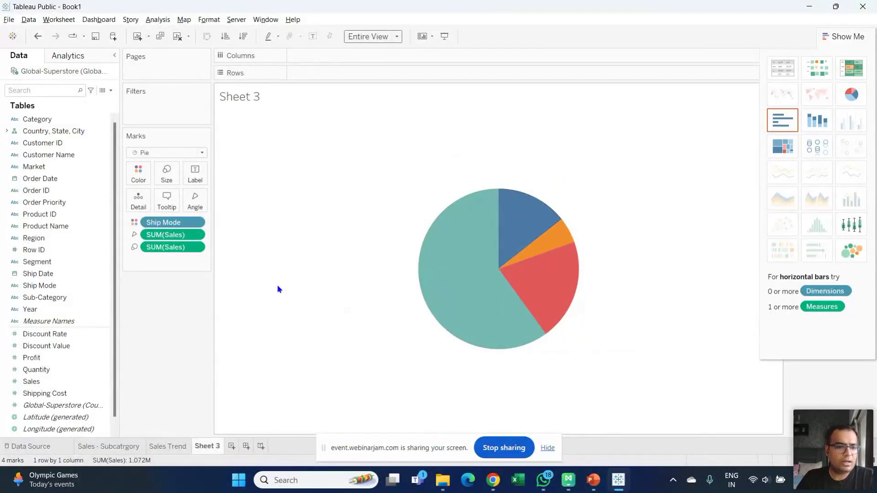
- Label each pie slice with its Ship Mode name and SUM(Sales) value
{"action": "left_click", "coordinate": [67, 382]}
{"action": "left_click_drag", "start_coordinate": [67, 383], "coordinate": [195, 174]}
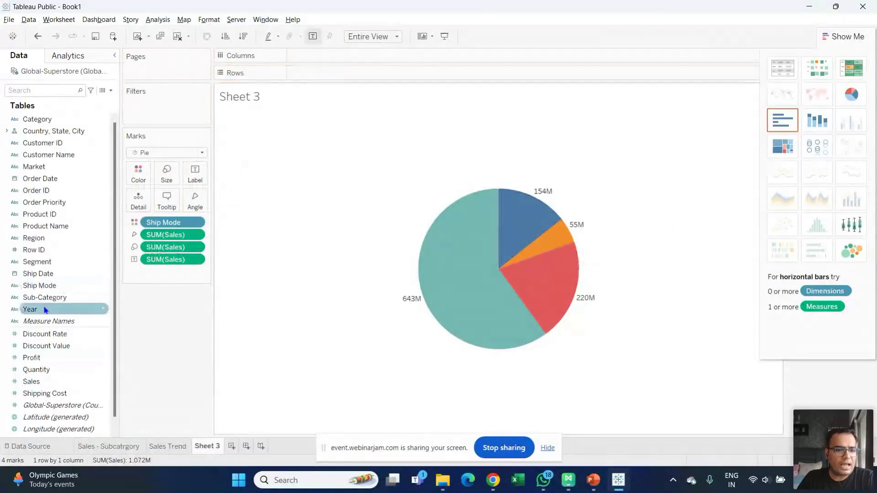
{"action": "left_click_drag", "start_coordinate": [53, 286], "coordinate": [193, 173]}
{"action": "left_click_drag", "start_coordinate": [178, 259], "coordinate": [177, 279]}
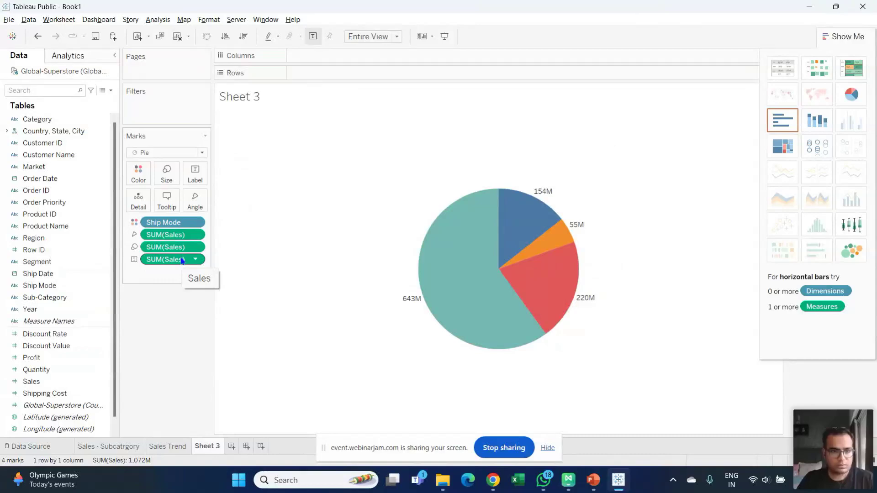
{"action": "key", "text": "ctrl+z"}
{"action": "left_click_drag", "start_coordinate": [163, 274], "coordinate": [162, 259]}
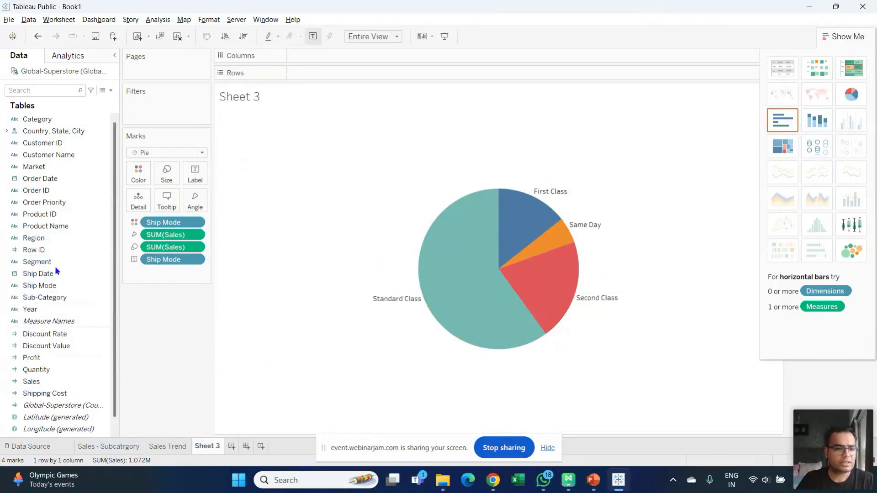
{"action": "left_click_drag", "start_coordinate": [31, 382], "coordinate": [191, 178]}
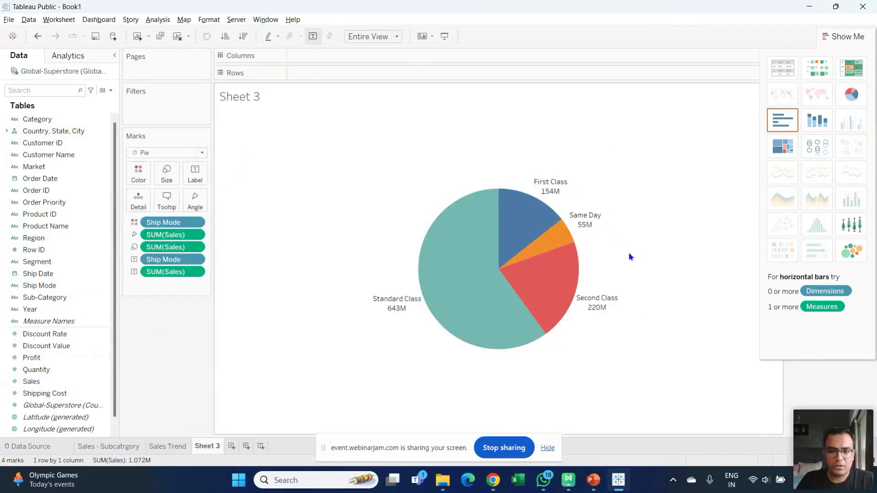
{"action": "mouse_move", "coordinate": [581, 225]}
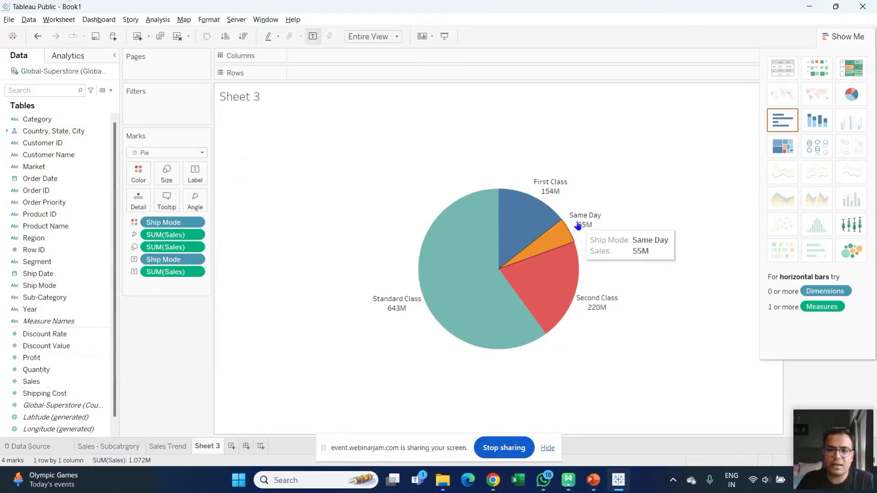
{"action": "mouse_move", "coordinate": [445, 296]}
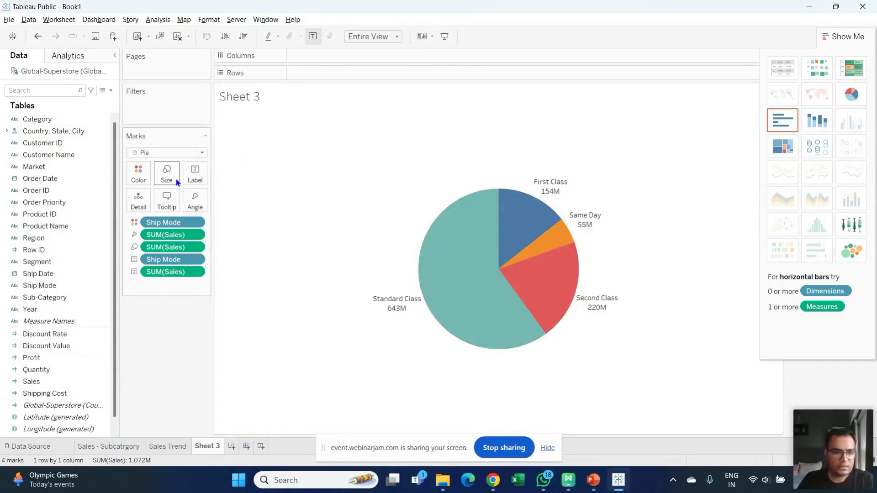
{"action": "left_click", "coordinate": [198, 177]}
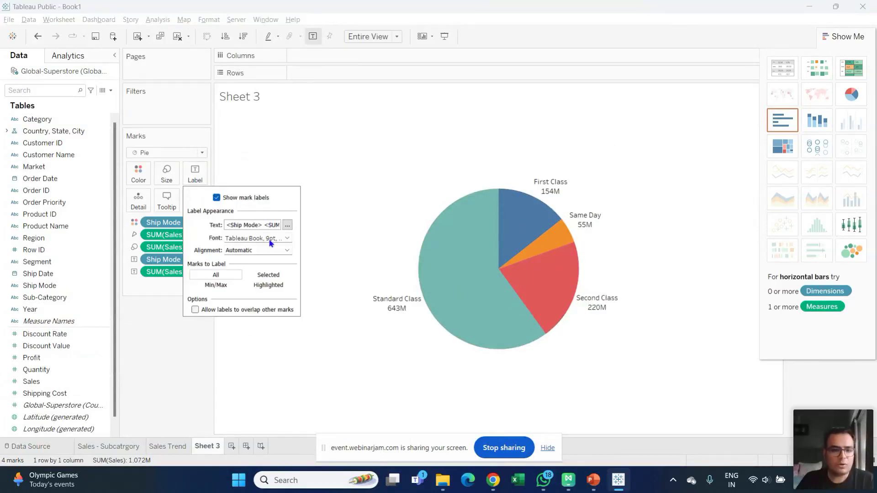
{"action": "left_click", "coordinate": [287, 251]}
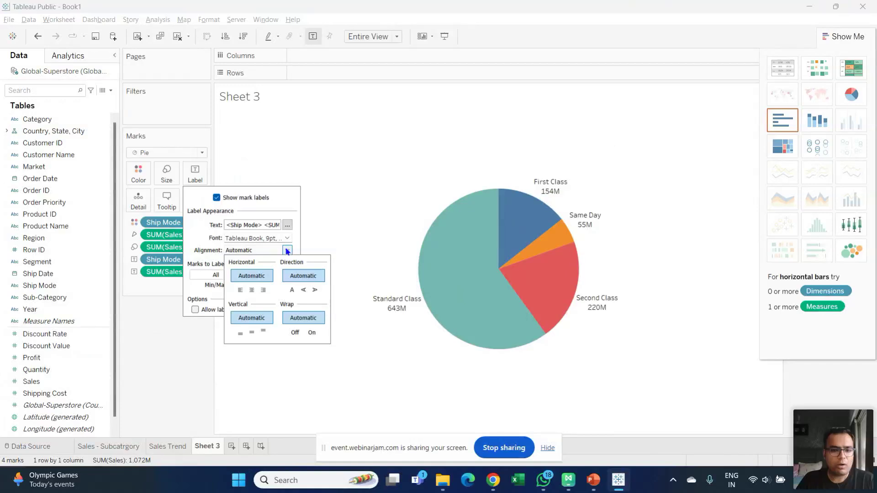
{"action": "left_click", "coordinate": [252, 332]}
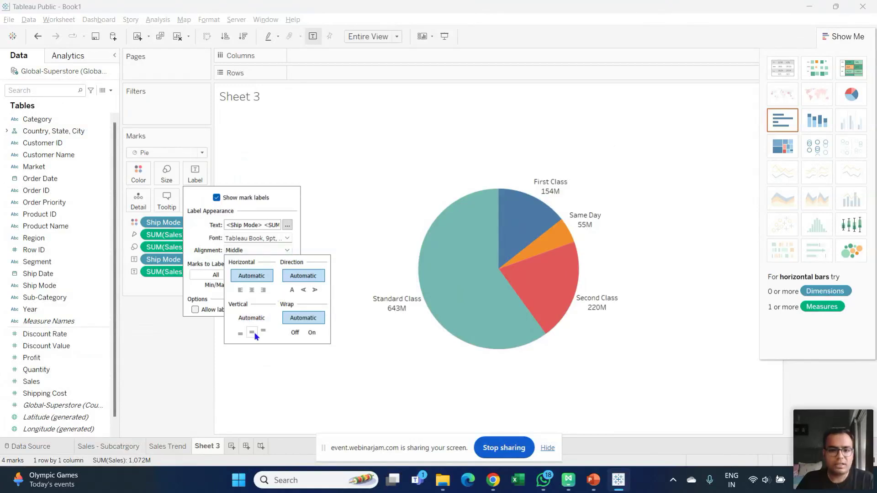
{"action": "left_click", "coordinate": [252, 290]}
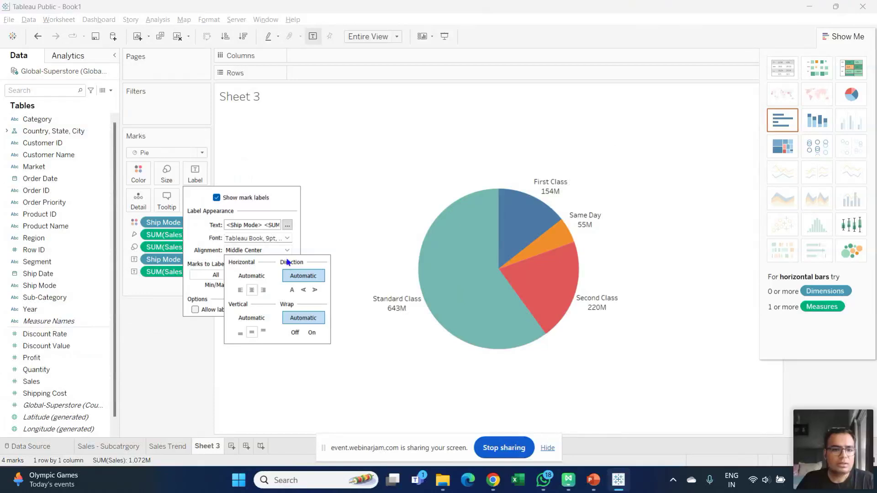
{"action": "left_click", "coordinate": [314, 240]}
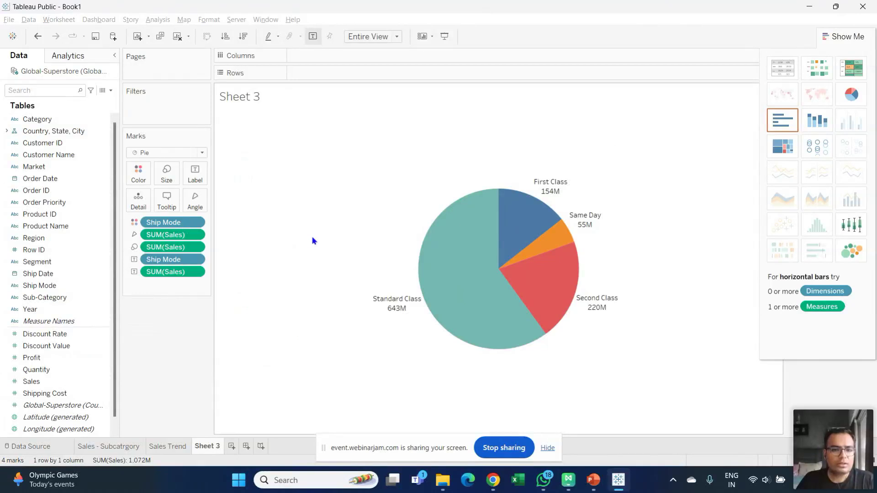
{"action": "left_click", "coordinate": [193, 171]}
{"action": "left_click", "coordinate": [243, 251]}
{"action": "left_click", "coordinate": [244, 252]}
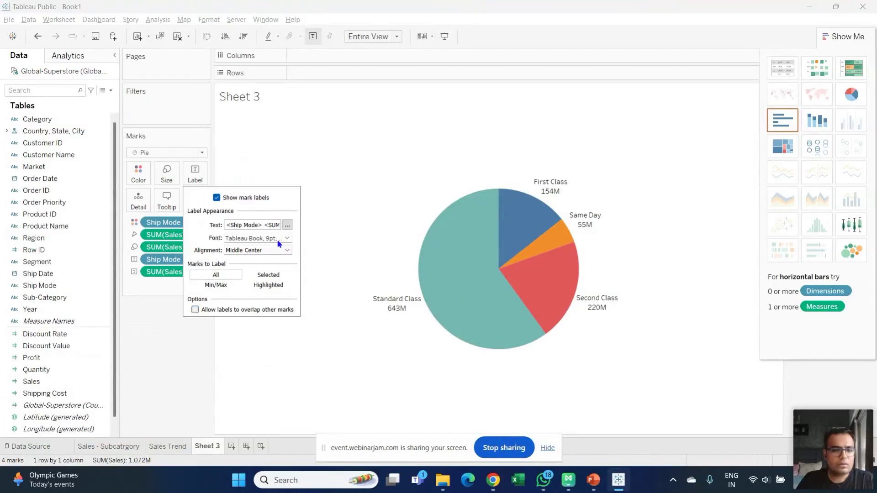
{"action": "left_click", "coordinate": [287, 226]}
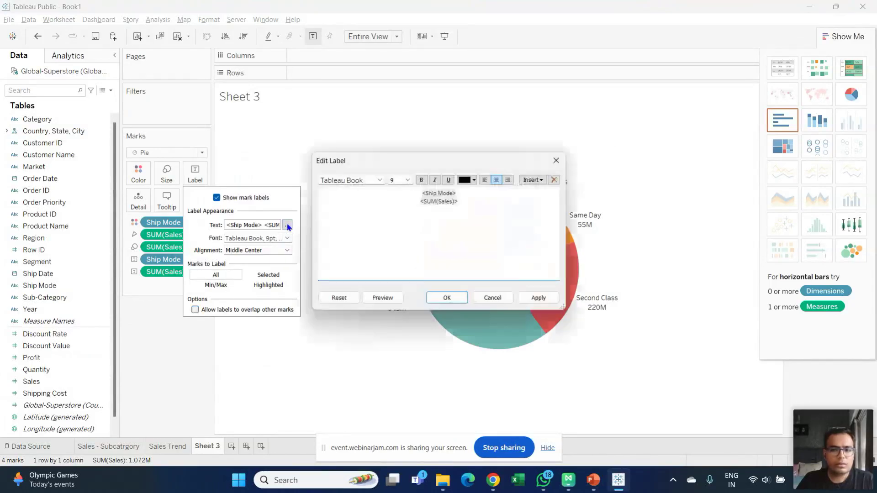
{"action": "left_click", "coordinate": [493, 298]}
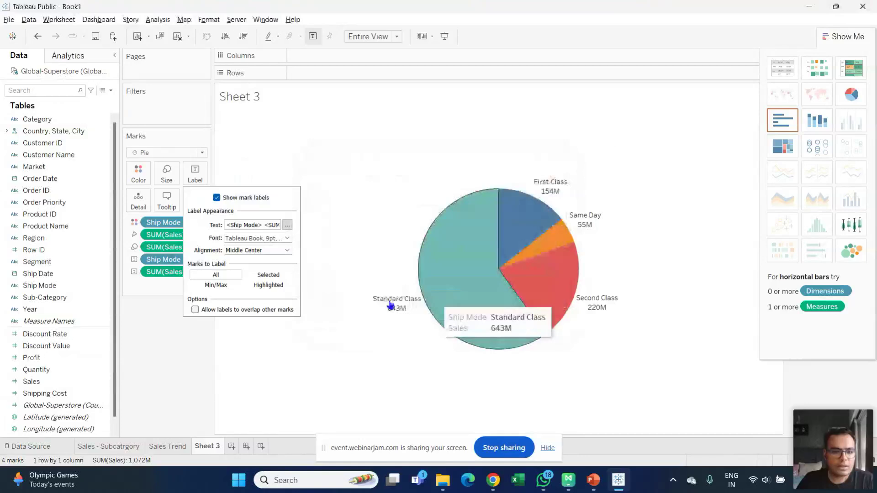
{"action": "left_click", "coordinate": [280, 240]}
{"action": "left_click", "coordinate": [279, 239]}
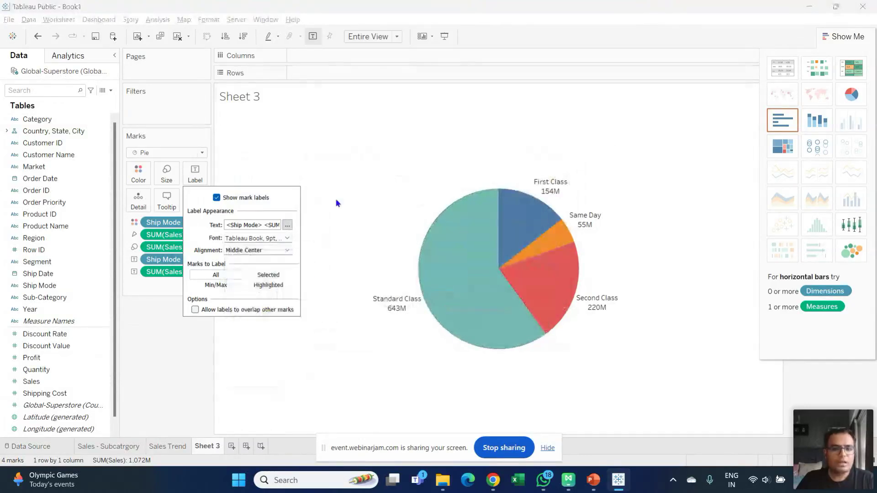
{"action": "left_click", "coordinate": [633, 186]}
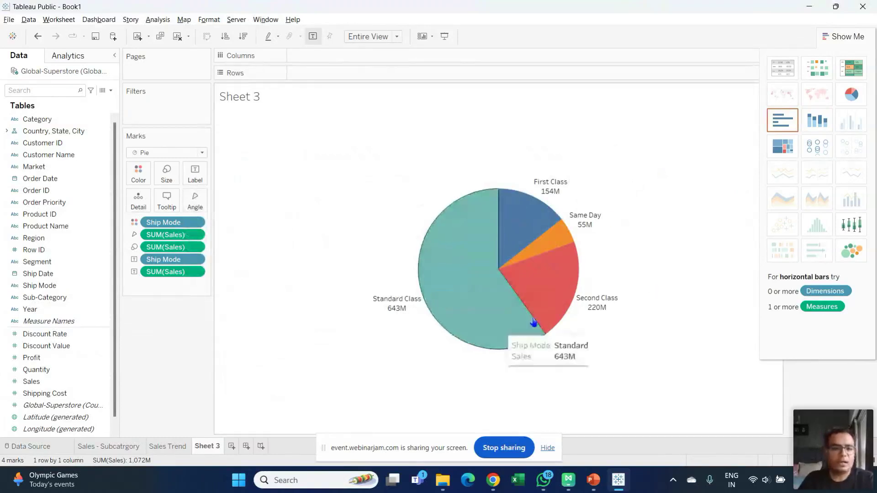
- Rename the pie chart sheet from Sheet 3 to 'Ship Mode' and add a blank Sheet 4
{"action": "double_click", "coordinate": [203, 447]}
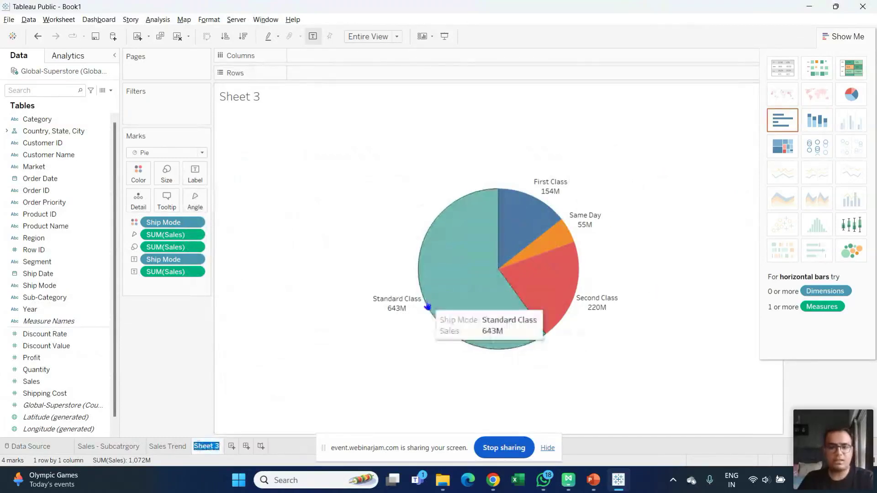
{"action": "type", "text": "Ship"}
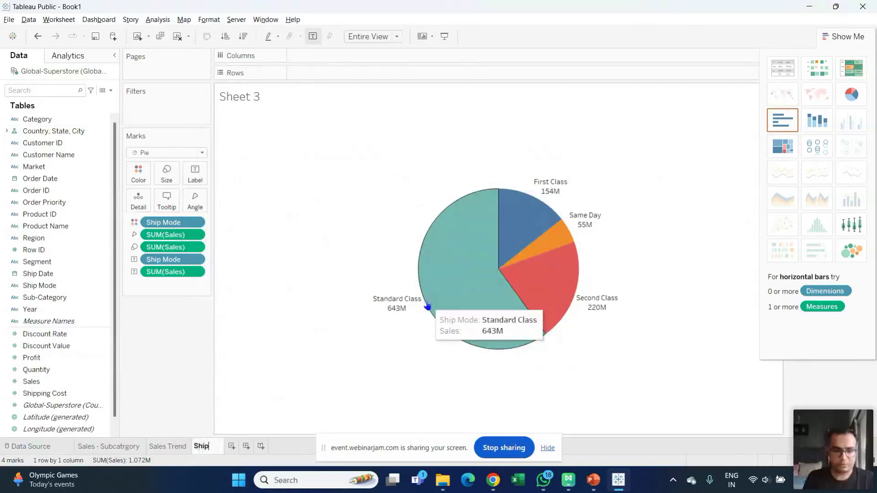
{"action": "type", "text": " Mode"}
{"action": "key", "text": "Return"}
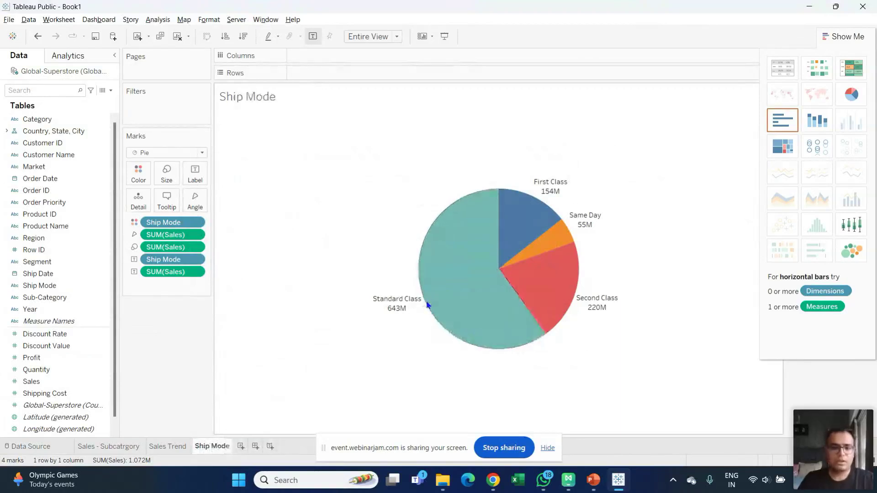
{"action": "left_click", "coordinate": [240, 446]}
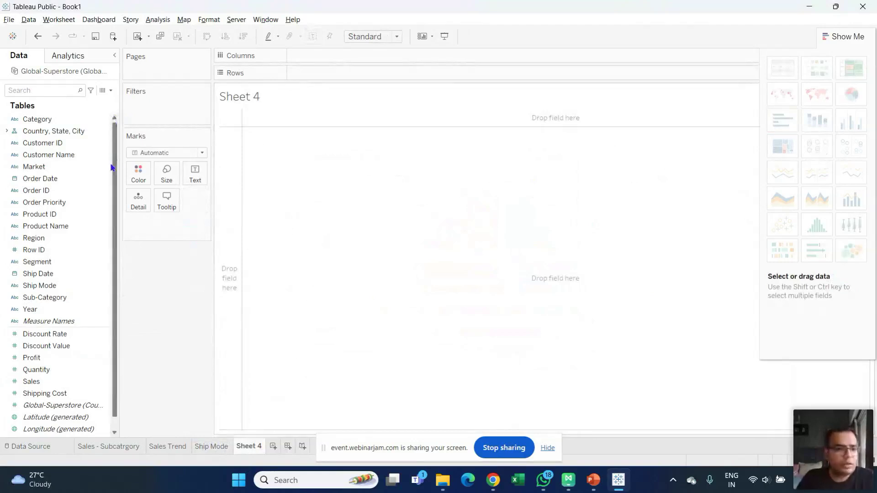
- Glance at the Sales - Subcatrgory bar chart, then return to the Ship Mode pie sheet
{"action": "scroll", "coordinate": [111, 189], "scroll_direction": "down", "scroll_amount": 1}
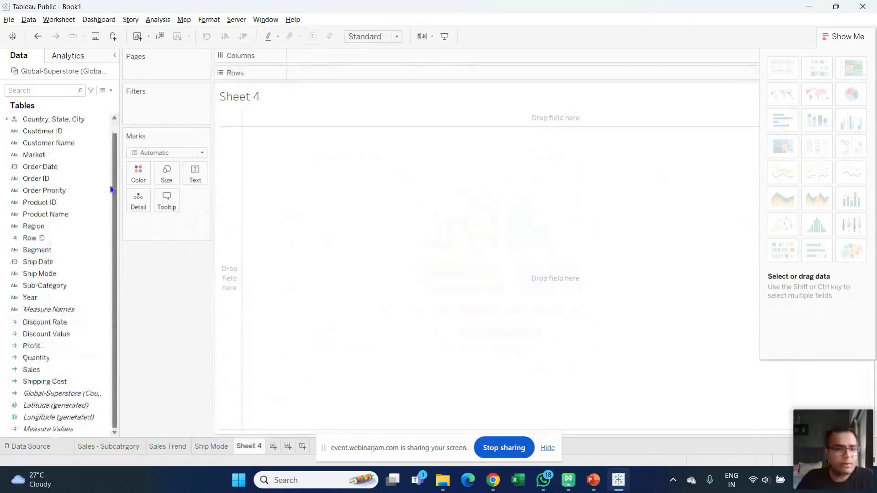
{"action": "scroll", "coordinate": [114, 178], "scroll_direction": "up", "scroll_amount": 1}
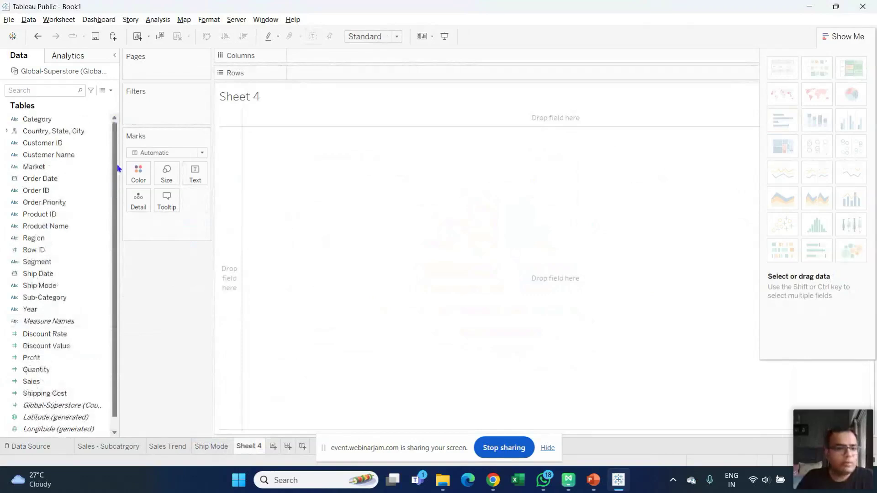
{"action": "left_click", "coordinate": [111, 442]}
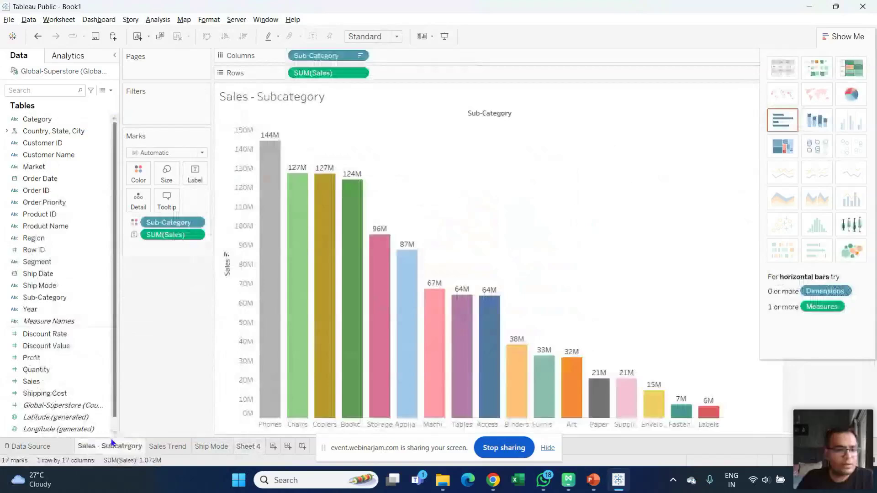
{"action": "left_click", "coordinate": [211, 446]}
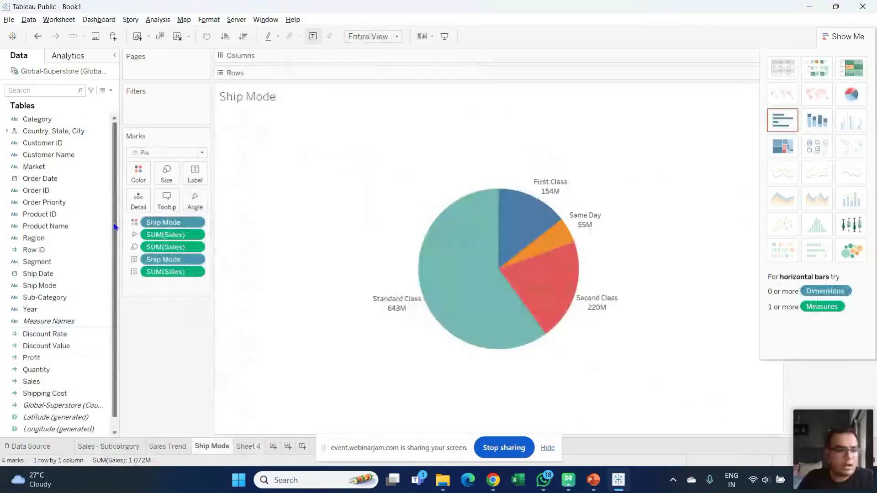
- Select the Category and Sales fields together in the Data pane
{"action": "left_click_drag", "start_coordinate": [115, 227], "coordinate": [115, 239]}
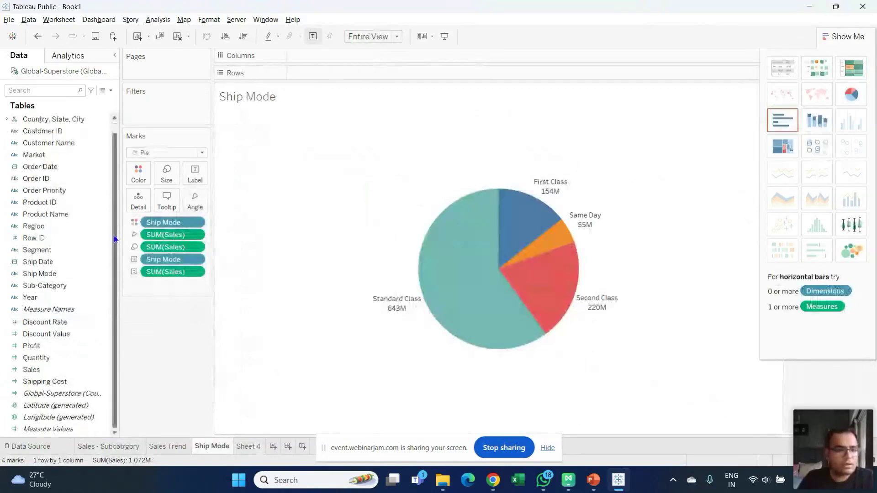
{"action": "left_click_drag", "start_coordinate": [116, 239], "coordinate": [124, 206]}
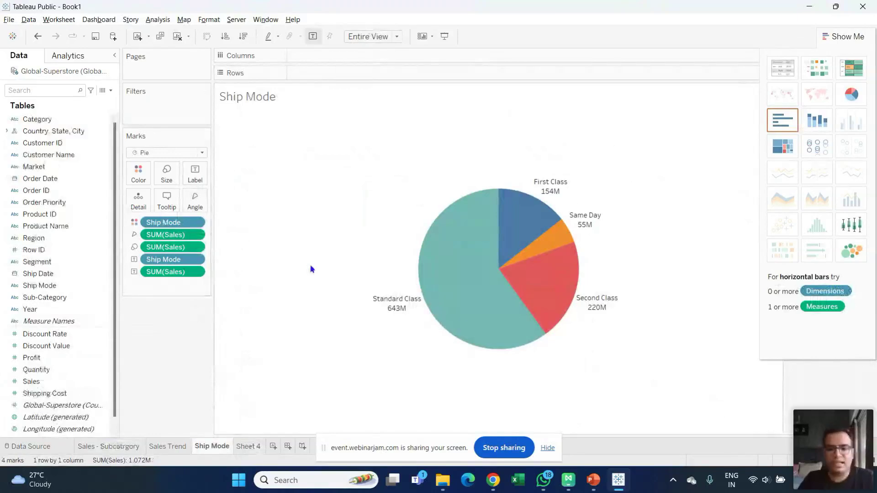
{"action": "left_click", "coordinate": [51, 119]}
{"action": "left_click", "coordinate": [69, 358], "text": "ctrl"}
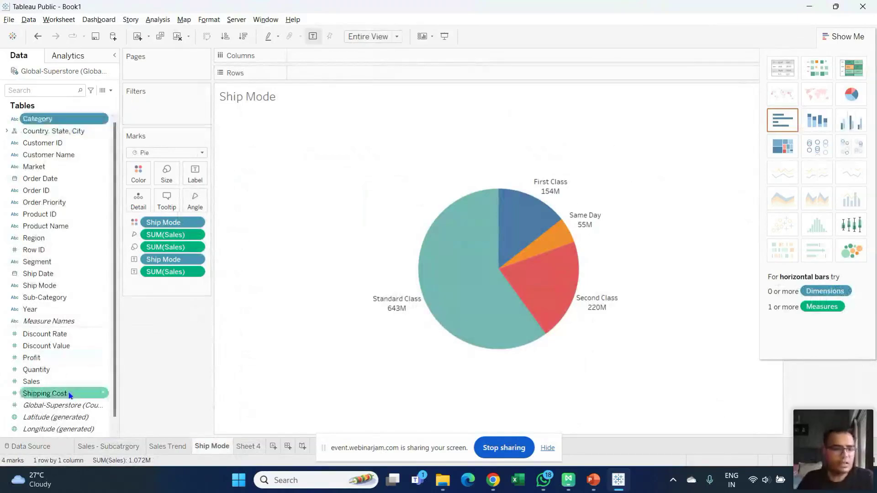
{"action": "left_click", "coordinate": [53, 383], "text": "ctrl"}
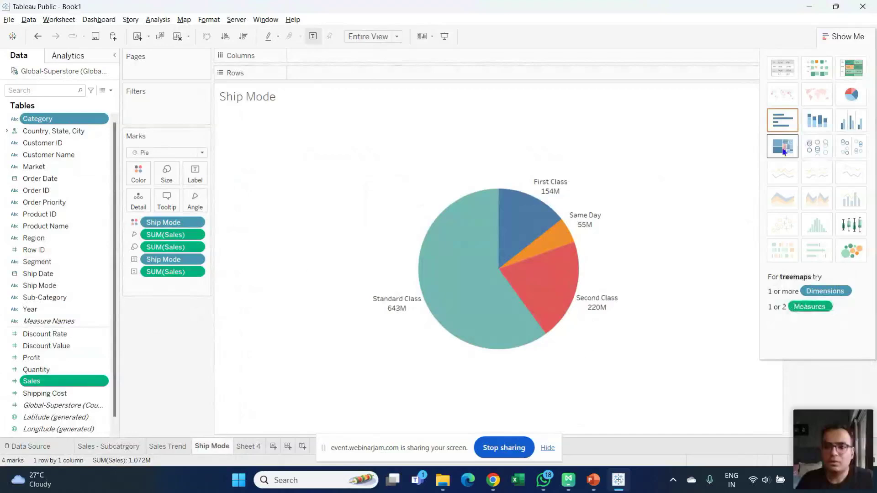
- Make Sheet 4 a Sales-by-Category treemap with Sales totals as block labels
{"action": "left_click", "coordinate": [242, 447]}
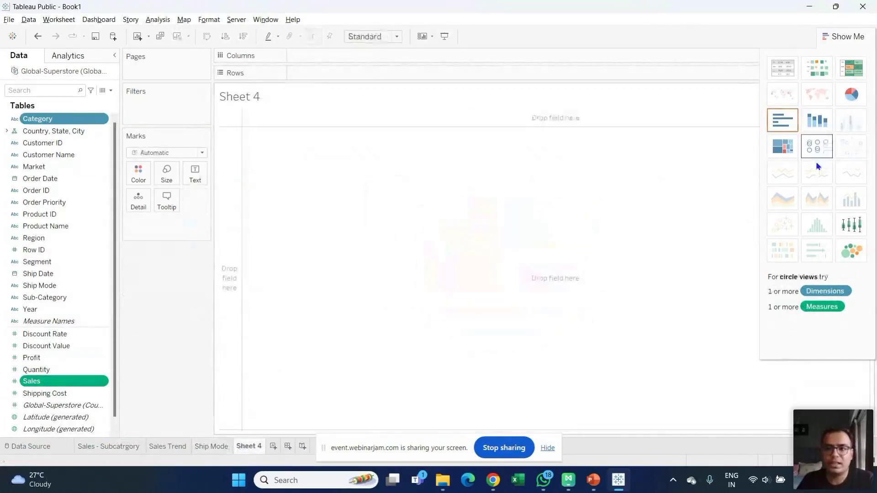
{"action": "left_click", "coordinate": [789, 148]}
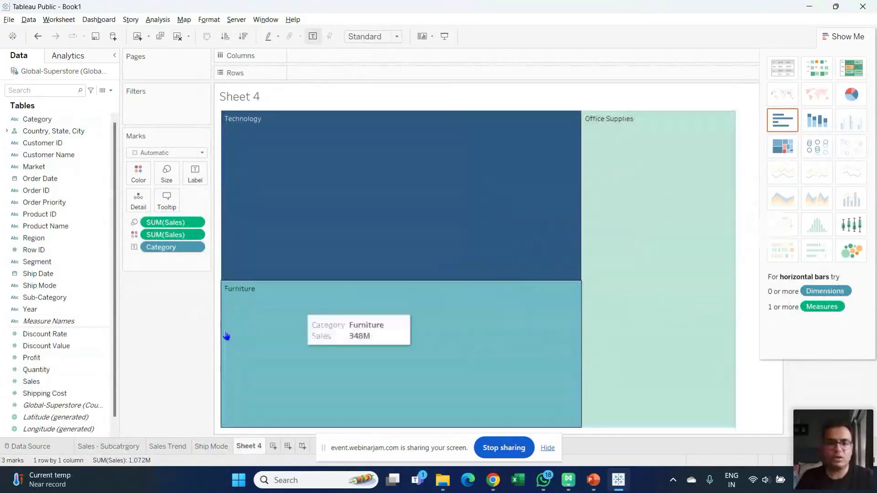
{"action": "left_click_drag", "start_coordinate": [29, 381], "coordinate": [195, 179]}
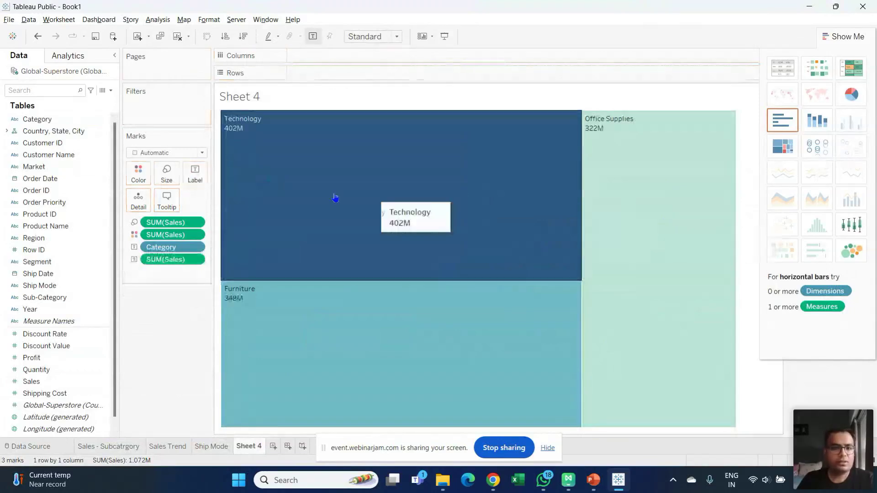
{"action": "left_click", "coordinate": [191, 179]}
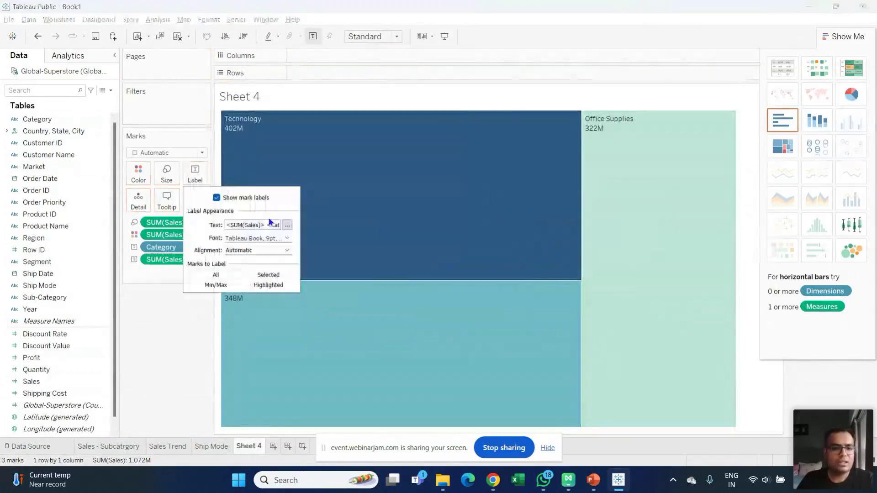
- Set the treemap label font size to 14 pt, after briefly trying 16
{"action": "left_click", "coordinate": [286, 238]}
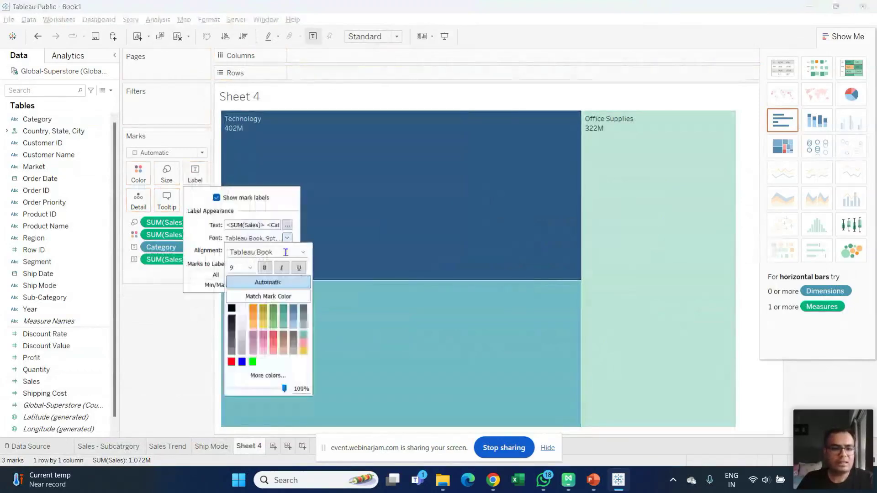
{"action": "left_click", "coordinate": [250, 267]}
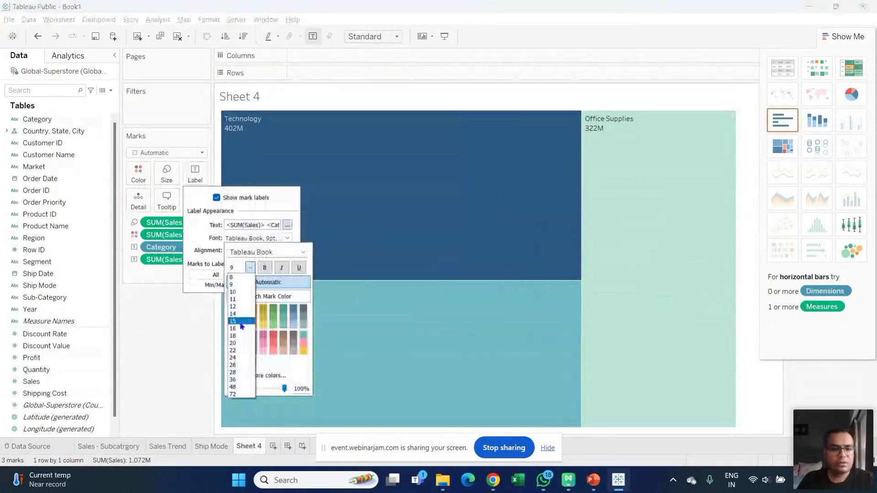
{"action": "left_click", "coordinate": [237, 329]}
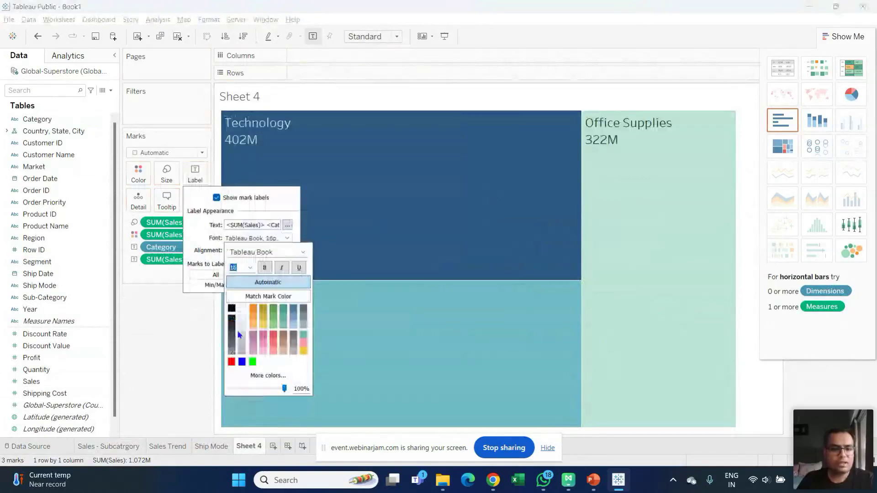
{"action": "left_click", "coordinate": [249, 268]}
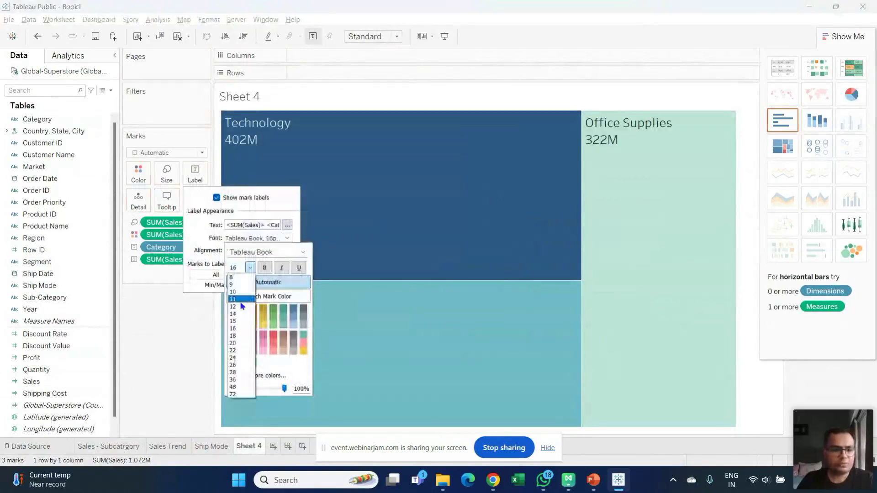
{"action": "left_click", "coordinate": [233, 314]}
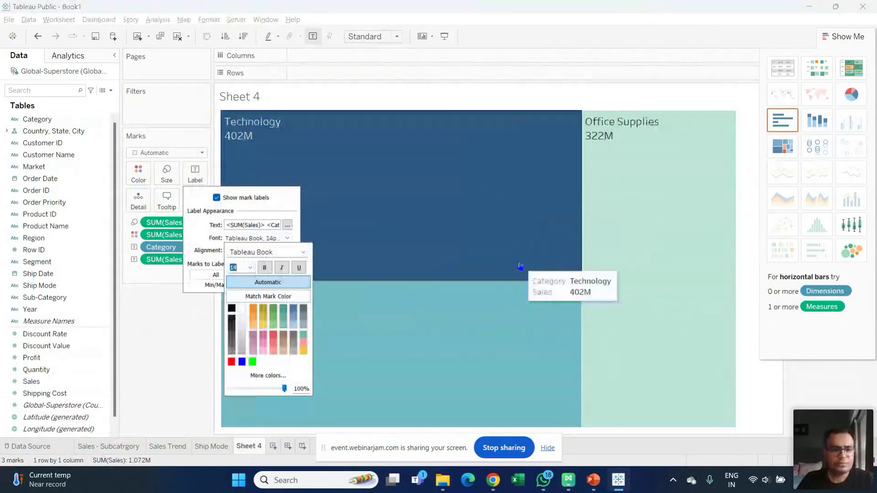
{"action": "left_click", "coordinate": [521, 267]}
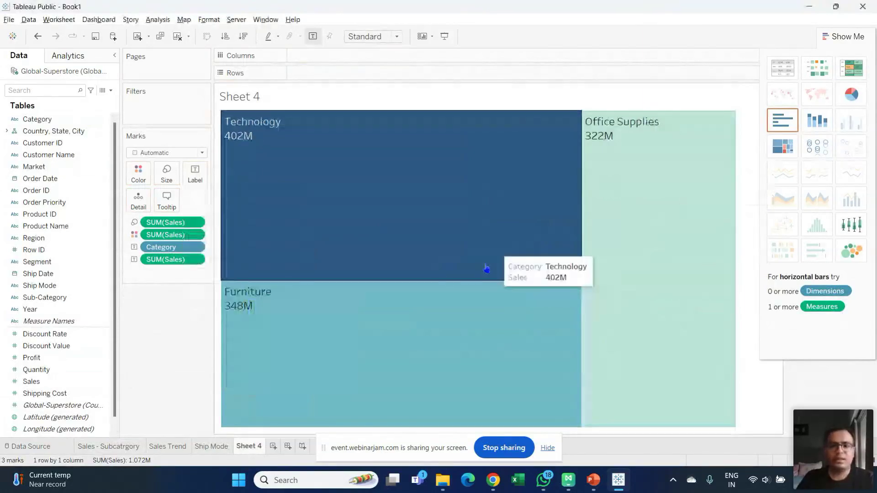
- Rename Sheet 4 to 'Sales - Category' and add a blank Sheet 5
{"action": "double_click", "coordinate": [255, 450]}
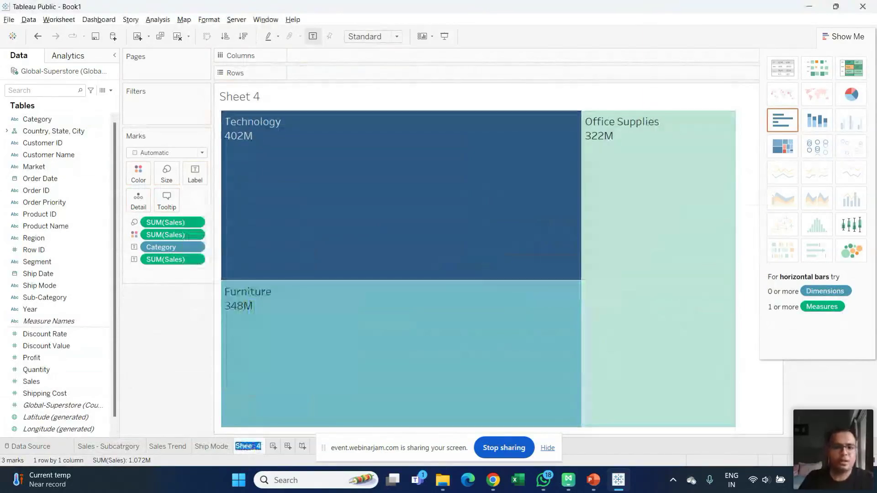
{"action": "type", "text": "Cat"}
{"action": "key", "text": "BackSpace"}
{"action": "key", "text": "BackSpace"}
{"action": "key", "text": "BackSpace"}
{"action": "type", "text": "Sales - Category"}
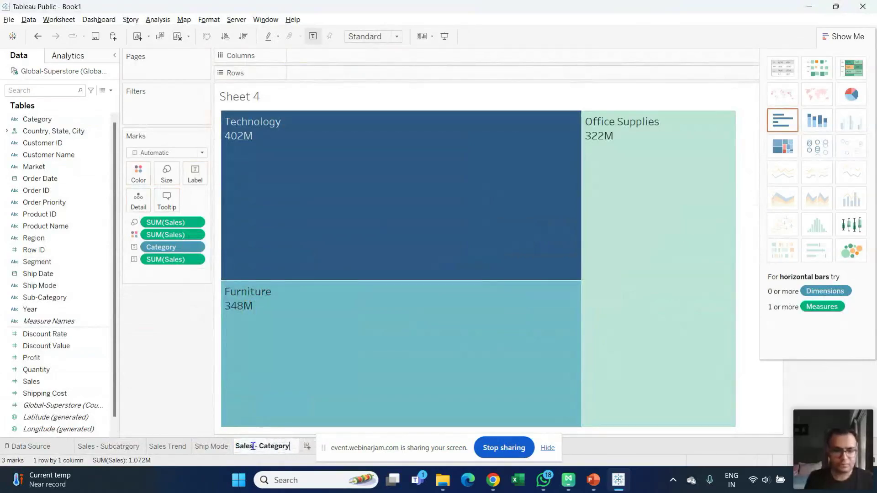
{"action": "key", "text": "Return"}
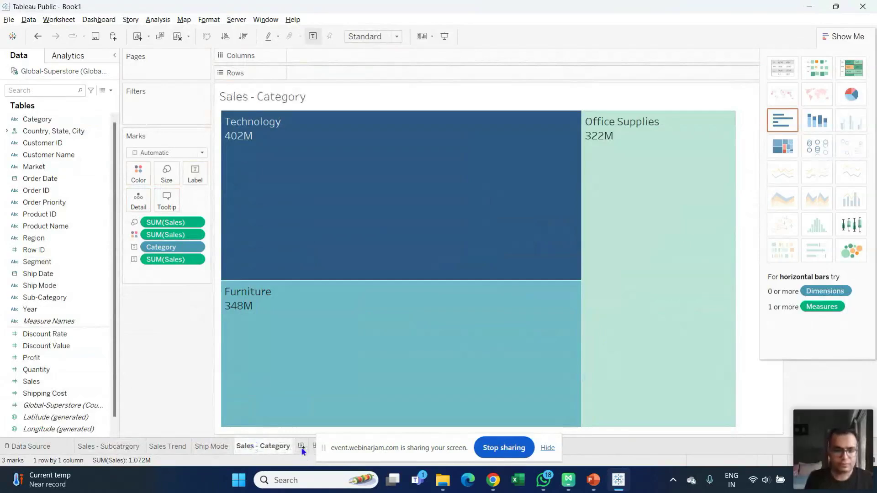
{"action": "left_click", "coordinate": [302, 447]}
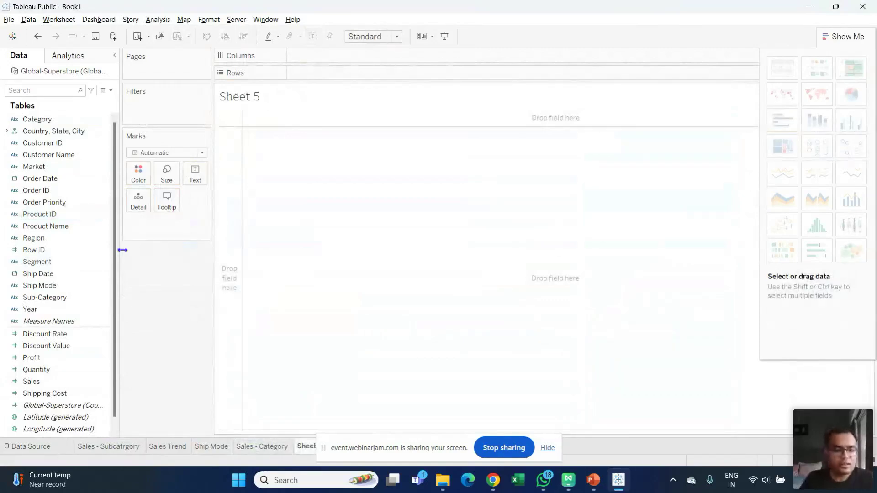
- Select Country and Sales and show them as a world symbol map sized by SUM(Sales)
{"action": "left_click", "coordinate": [104, 214]}
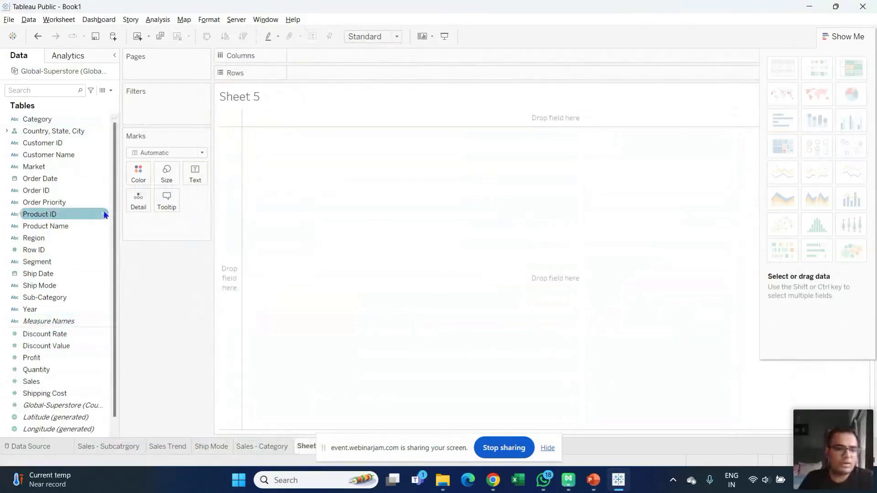
{"action": "left_click", "coordinate": [104, 189]}
{"action": "left_click", "coordinate": [64, 131]}
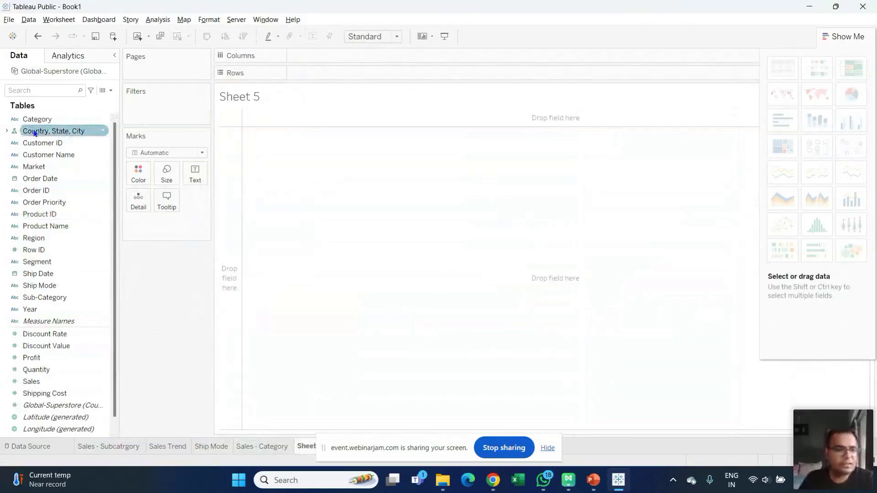
{"action": "left_click", "coordinate": [6, 131]}
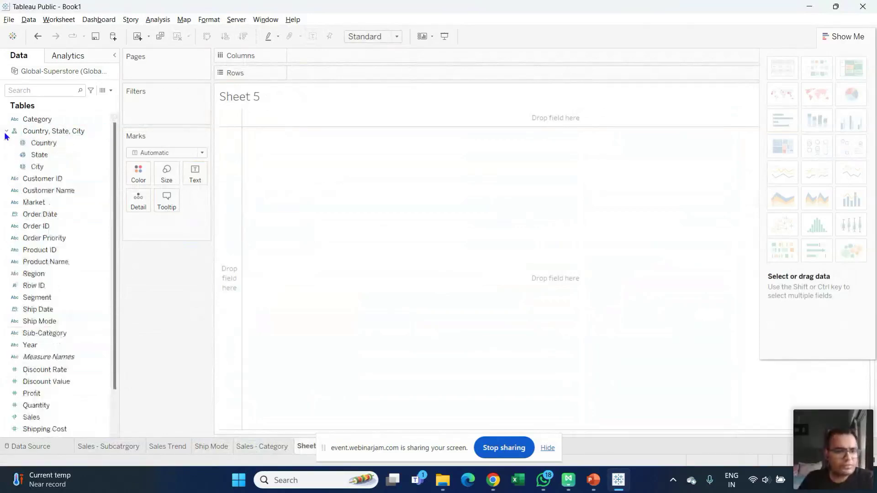
{"action": "left_click", "coordinate": [44, 143]}
{"action": "scroll", "coordinate": [110, 280], "scroll_direction": "down", "scroll_amount": 2}
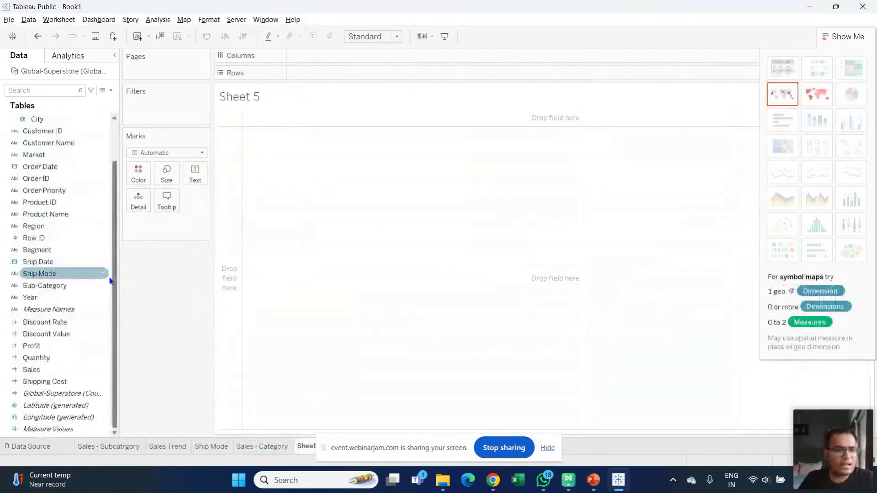
{"action": "left_click", "coordinate": [41, 370], "text": "ctrl"}
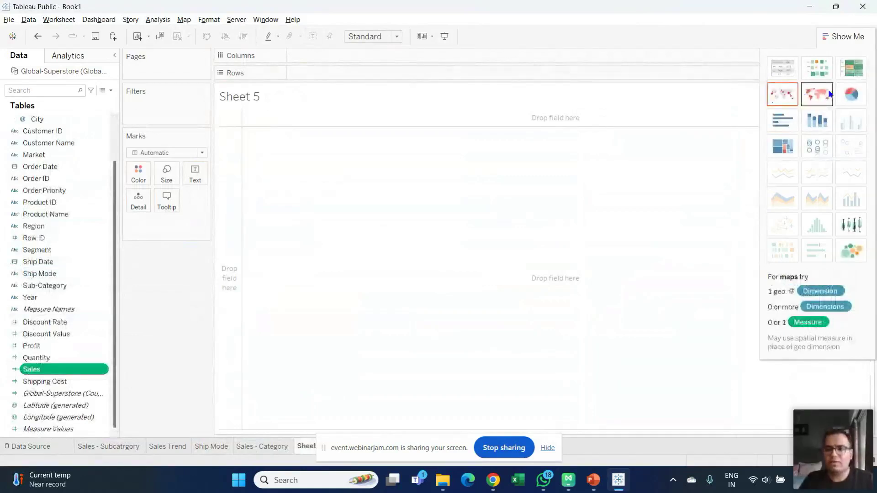
{"action": "left_click", "coordinate": [780, 95]}
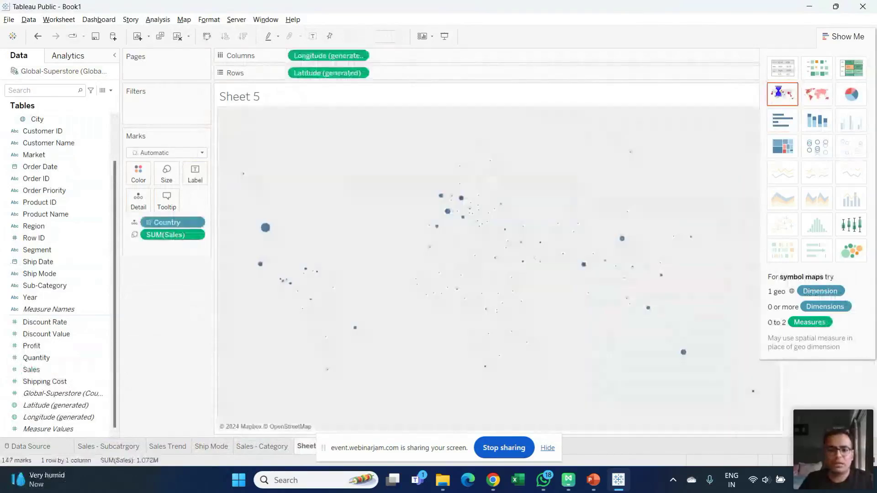
{"action": "mouse_move", "coordinate": [647, 274]}
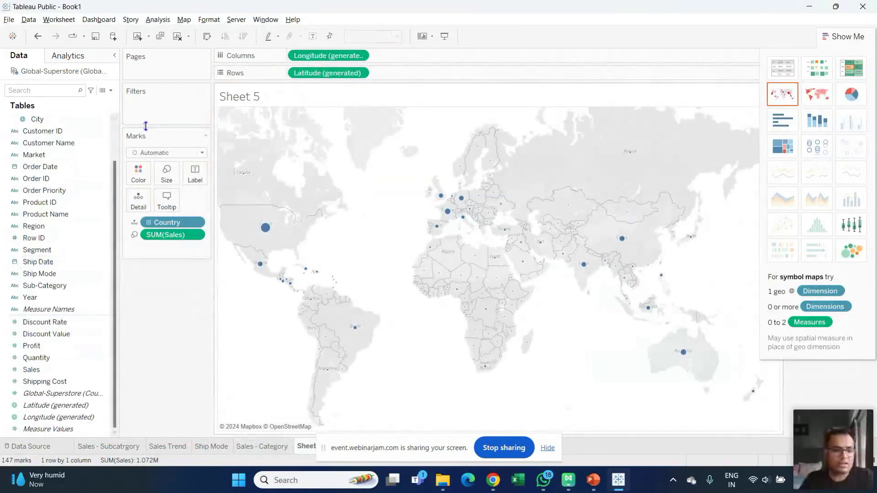
{"action": "left_click", "coordinate": [117, 144]}
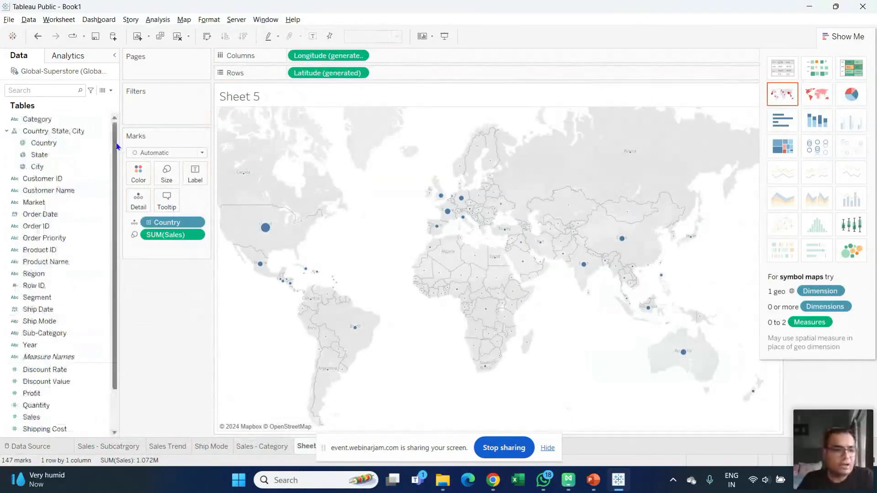
- Filter the map to India only and break the sales circles down by State
{"action": "left_click_drag", "start_coordinate": [116, 146], "coordinate": [153, 111]}
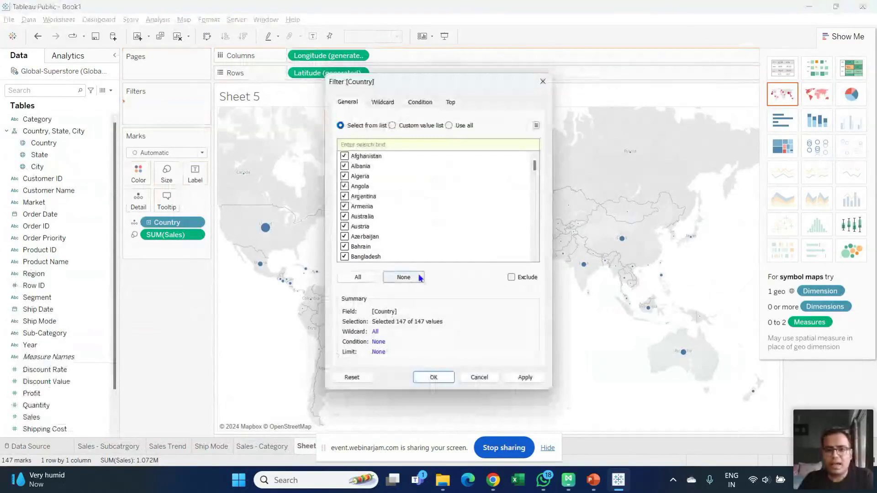
{"action": "left_click", "coordinate": [404, 277]}
{"action": "left_click", "coordinate": [398, 141]}
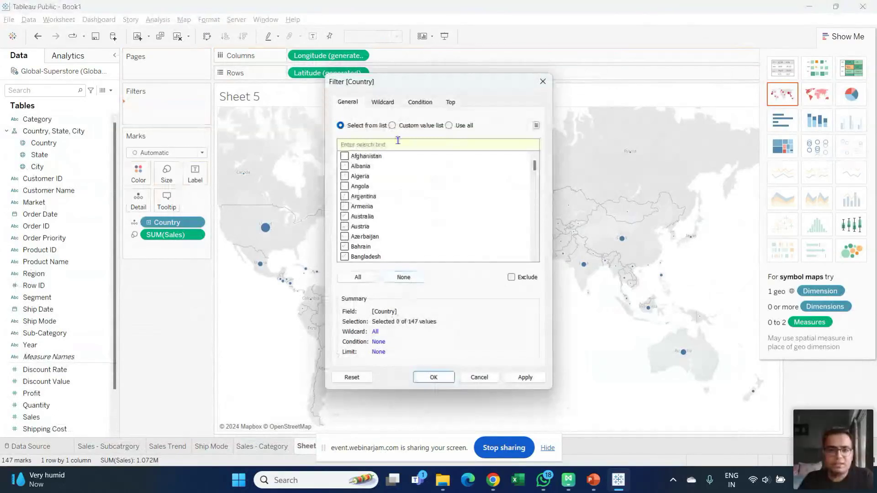
{"action": "type", "text": "india"}
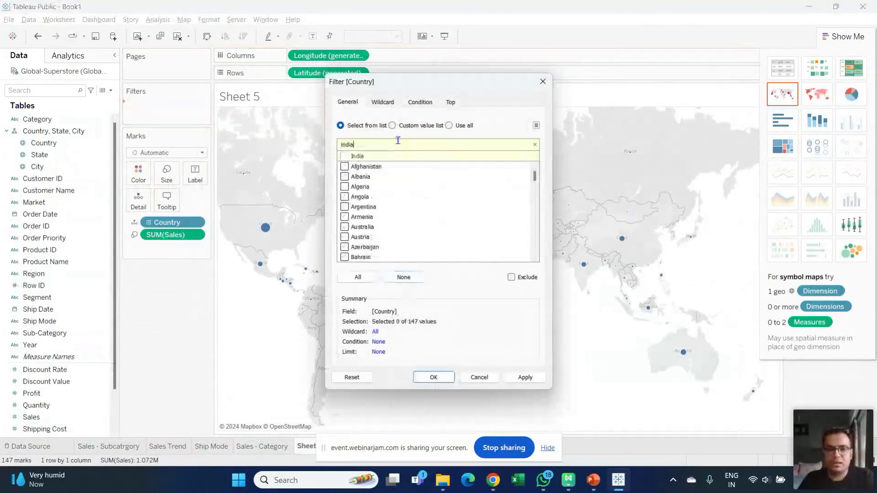
{"action": "left_click", "coordinate": [344, 156]}
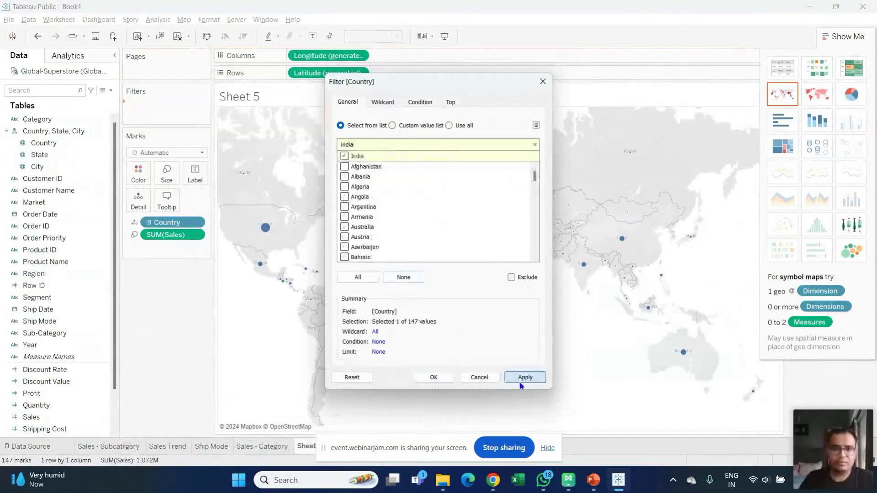
{"action": "left_click", "coordinate": [521, 383]}
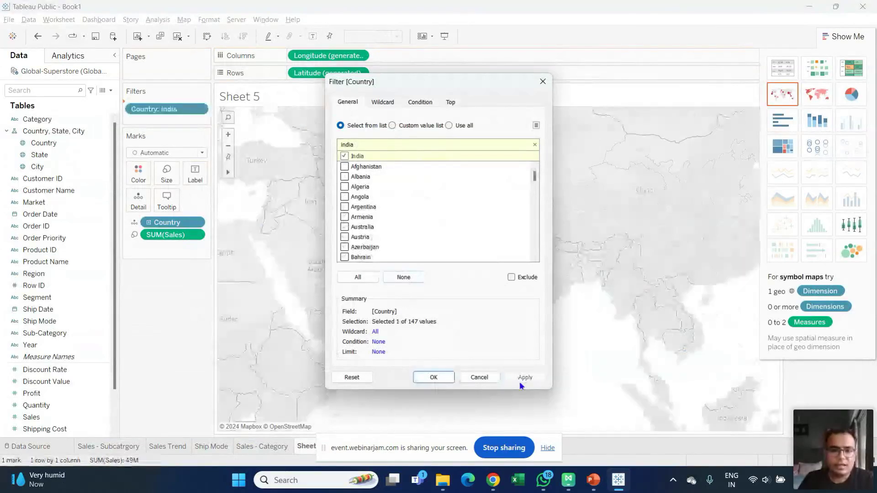
{"action": "key", "text": "Return"}
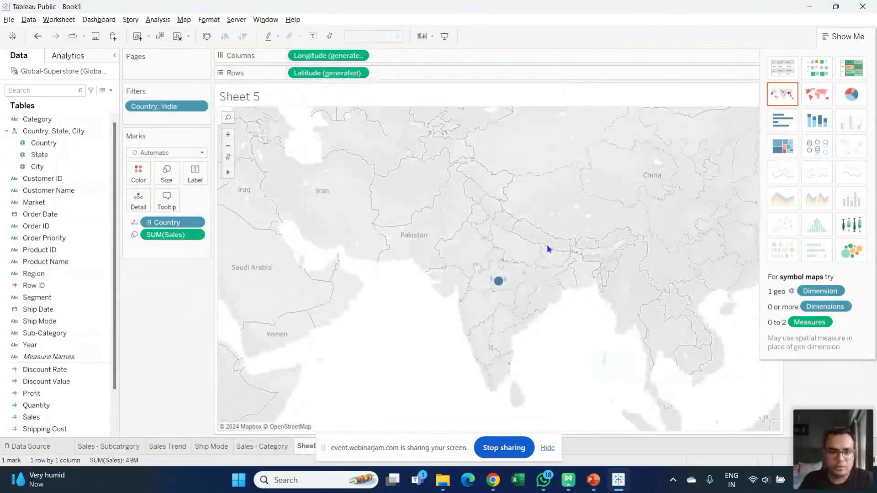
{"action": "left_click_drag", "start_coordinate": [52, 154], "coordinate": [158, 228]}
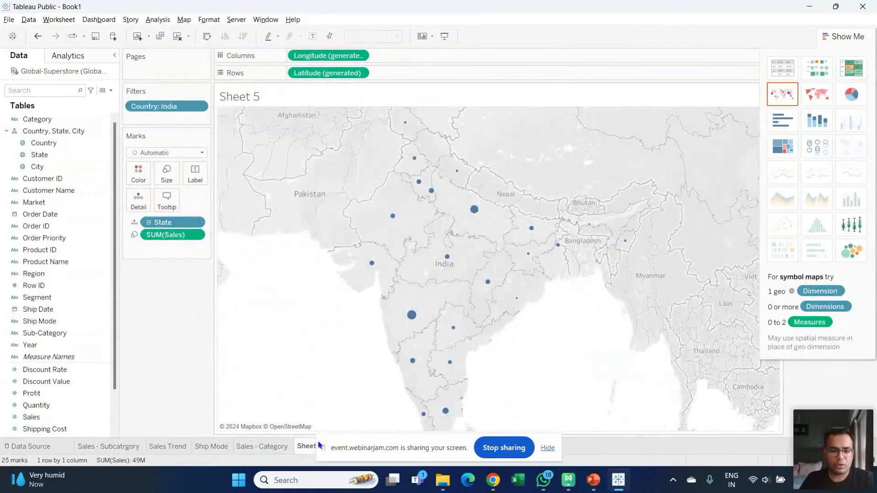
- Rename Sheet 5 to 'Map'
{"action": "double_click", "coordinate": [304, 446]}
{"action": "type", "text": "M"}
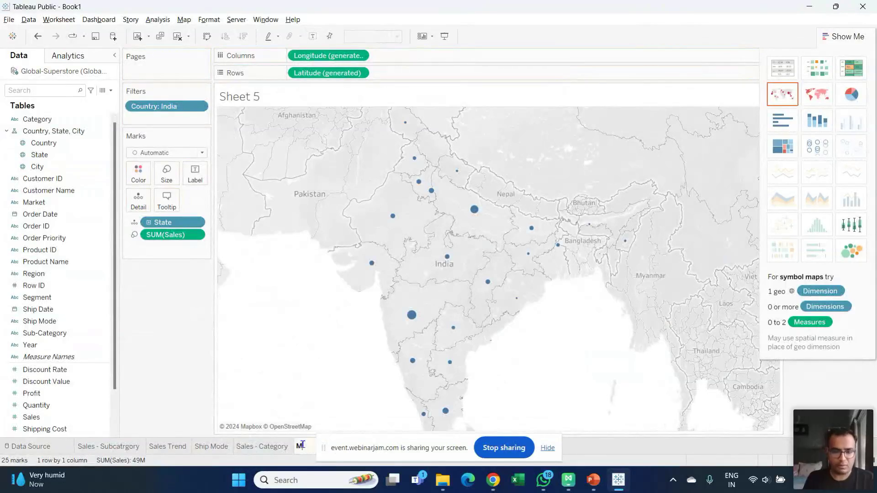
{"action": "type", "text": "ap V"}
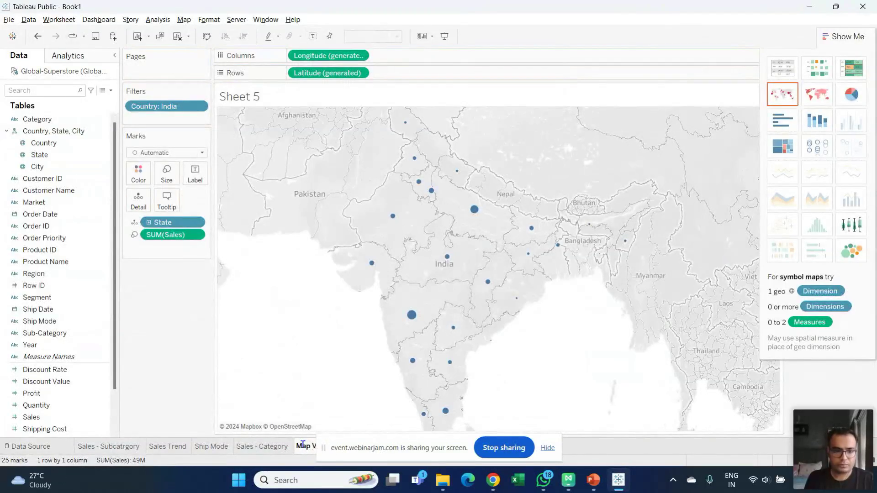
{"action": "type", "text": "ious"}
{"action": "key", "text": "Return"}
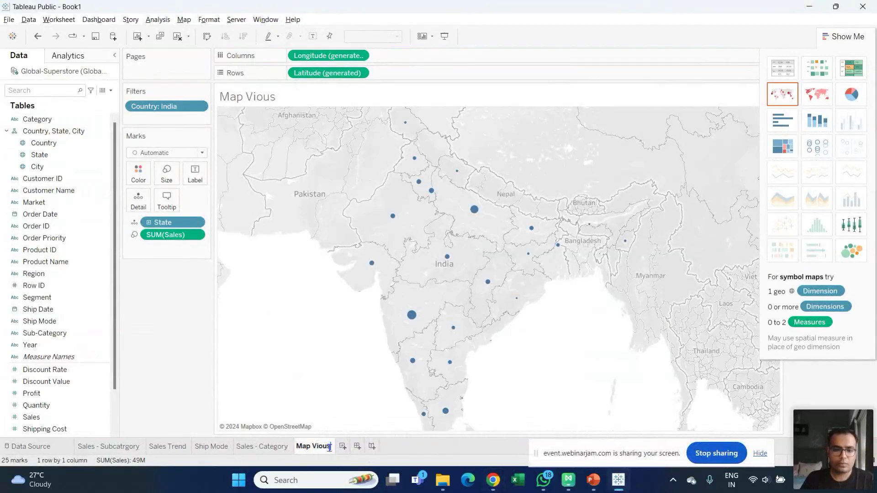
{"action": "key", "text": "BackSpace"}
{"action": "key", "text": "BackSpace"}
{"action": "key", "text": "BackSpace"}
{"action": "key", "text": "BackSpace"}
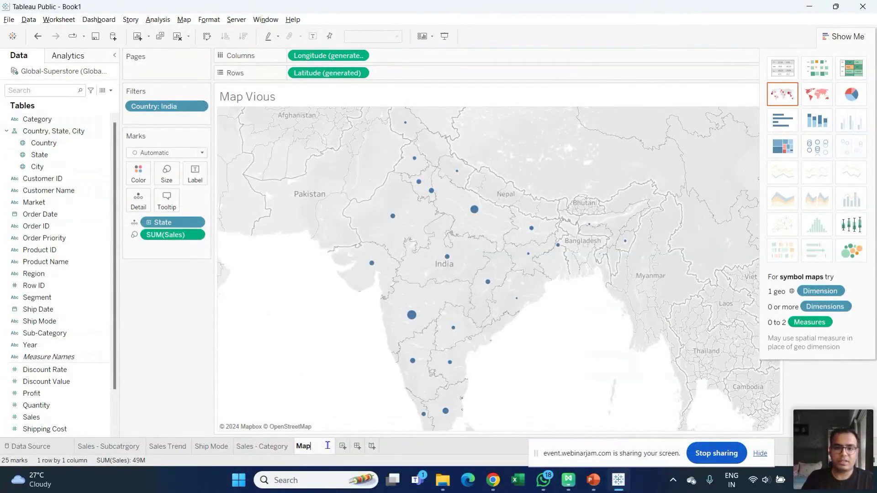
{"action": "key", "text": "Return"}
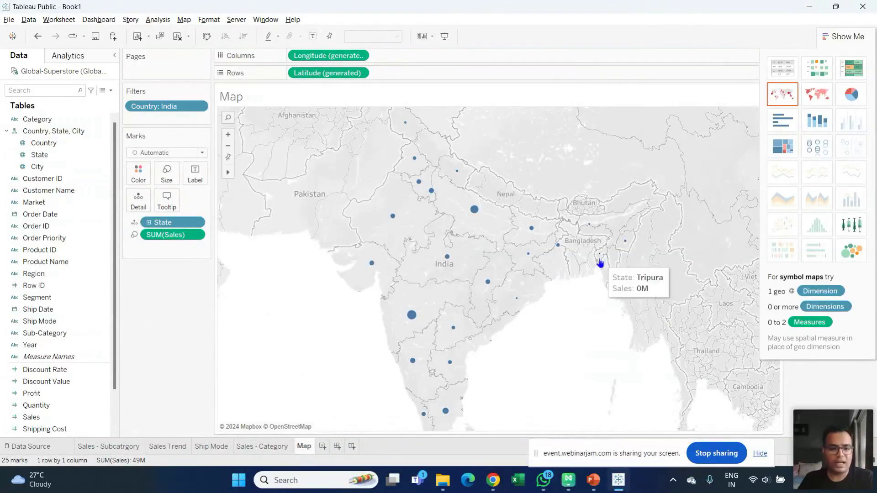
- Review the treemap, pie, trend and sub-category sheets, then return to the Map sheet
{"action": "left_click", "coordinate": [252, 447]}
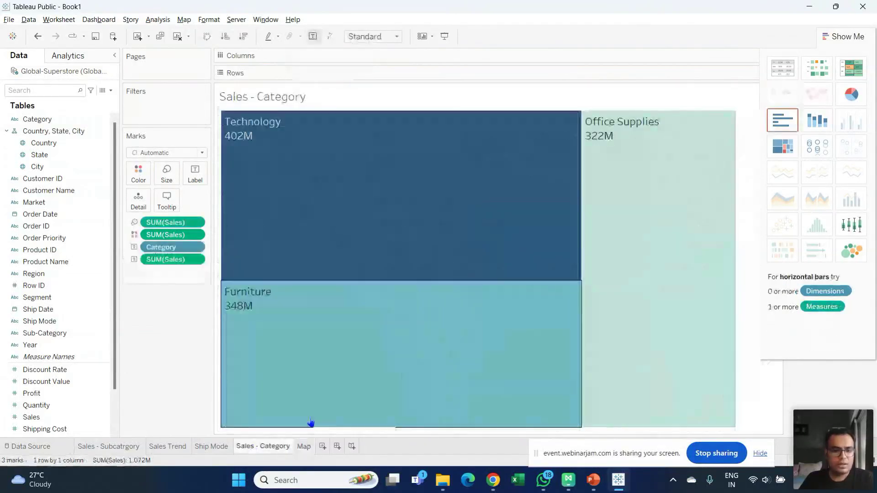
{"action": "left_click", "coordinate": [209, 447]}
{"action": "left_click", "coordinate": [179, 448]}
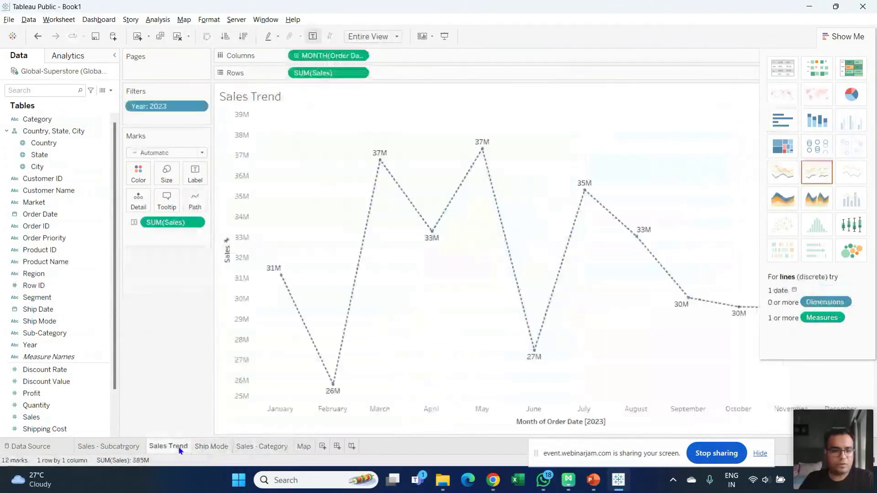
{"action": "left_click", "coordinate": [111, 447]}
{"action": "left_click", "coordinate": [210, 449]}
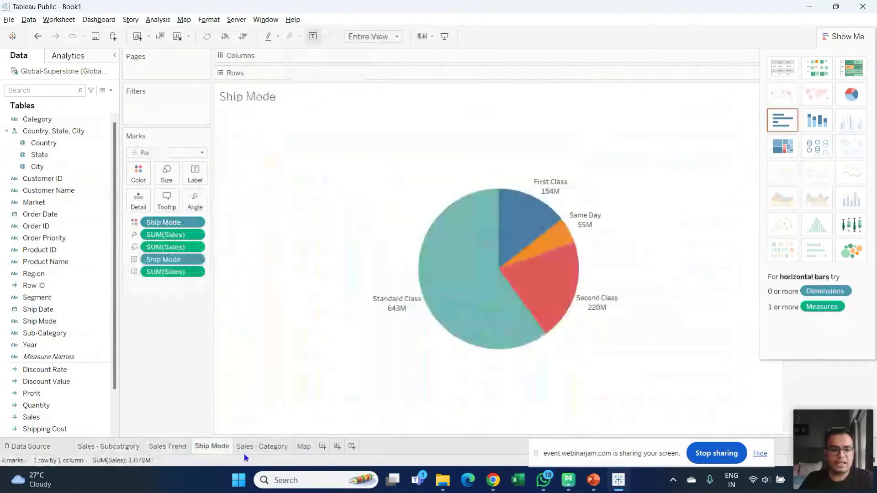
{"action": "left_click", "coordinate": [278, 450]}
{"action": "left_click", "coordinate": [303, 448]}
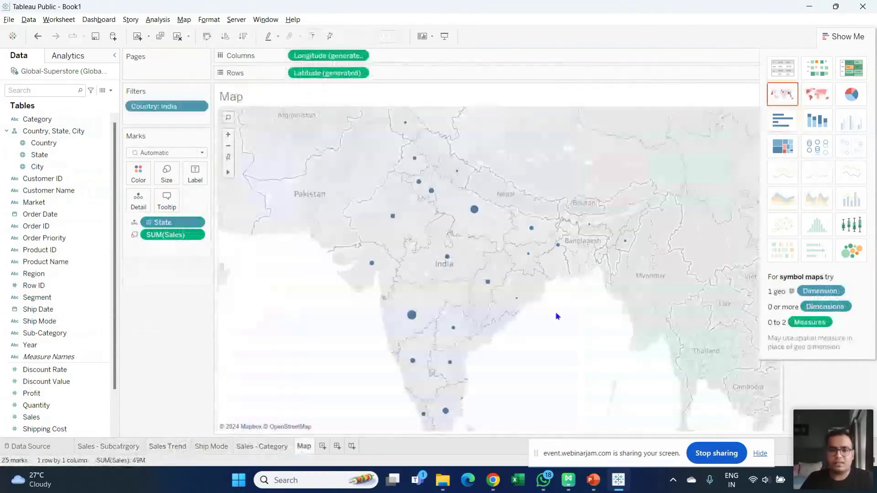
- Collapse Show Me to reveal the SUM(Sales) size legend, then add Dashboard 1
{"action": "left_click", "coordinate": [854, 37]}
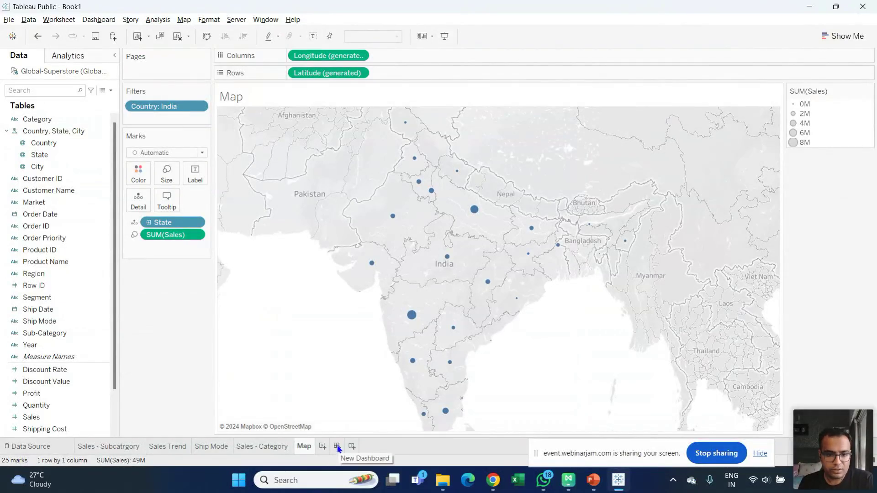
{"action": "left_click", "coordinate": [338, 447]}
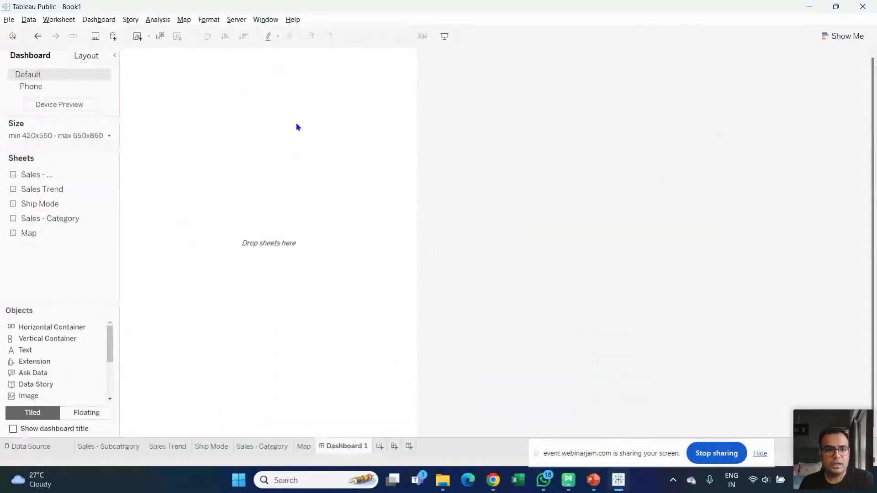
- Size Dashboard 1 as a range with 1400 px minimum width and 800 px minimum height
{"action": "left_click", "coordinate": [86, 55]}
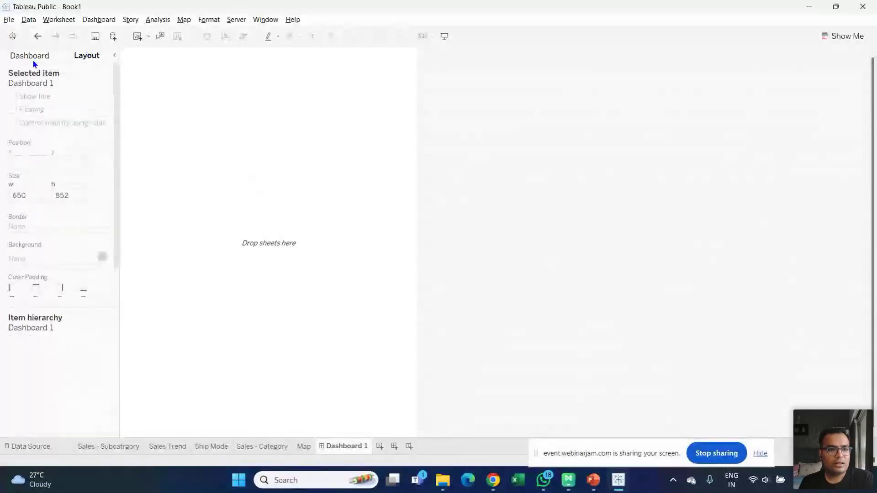
{"action": "left_click", "coordinate": [31, 57]}
{"action": "left_click", "coordinate": [90, 138]}
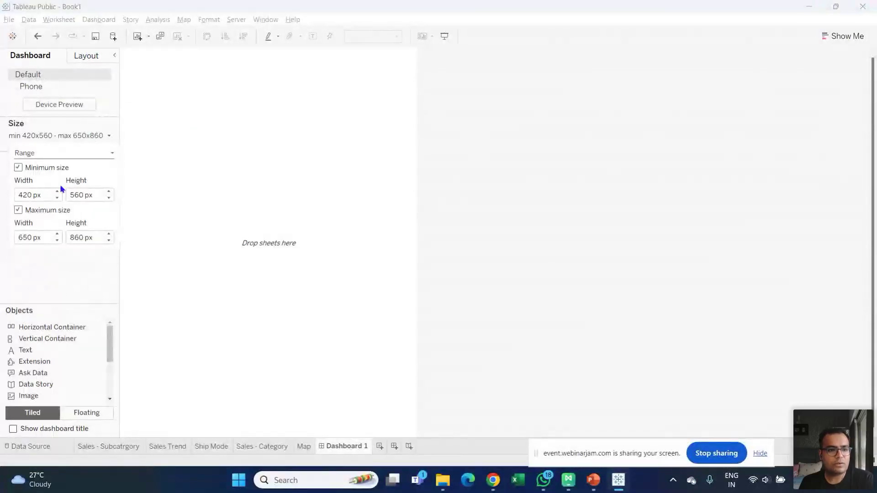
{"action": "left_click_drag", "start_coordinate": [47, 195], "coordinate": [10, 194]}
{"action": "type", "text": "1400"}
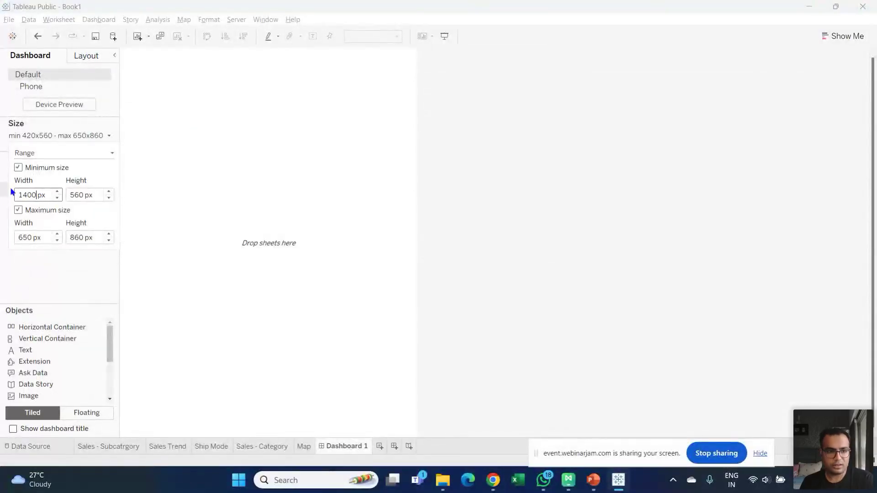
{"action": "key", "text": "Tab"}
{"action": "type", "text": "800"}
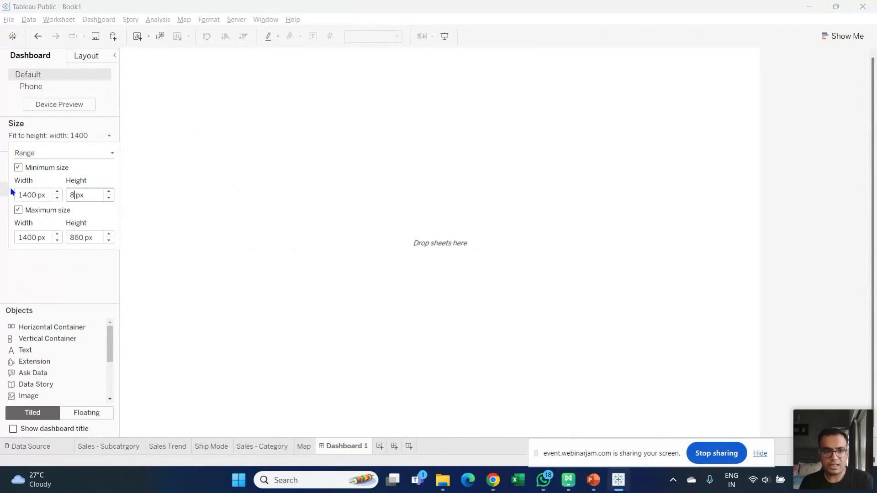
{"action": "key", "text": "Return"}
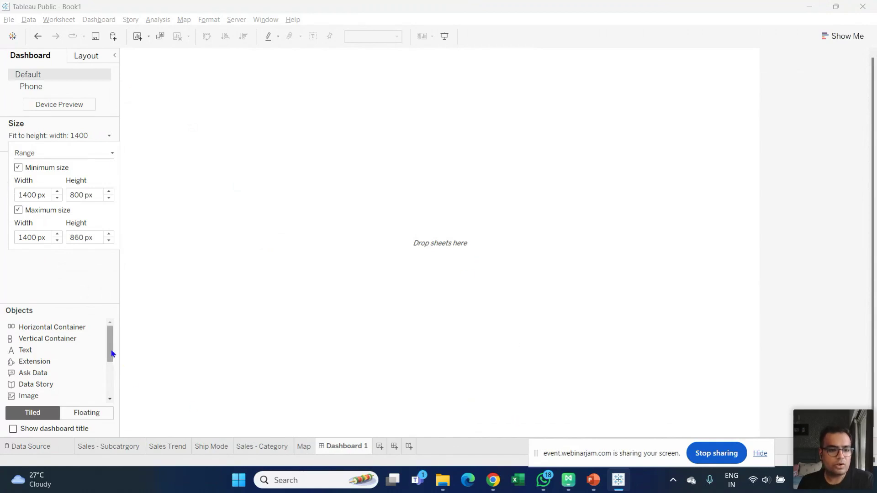
{"action": "left_click_drag", "start_coordinate": [110, 352], "coordinate": [151, 284]}
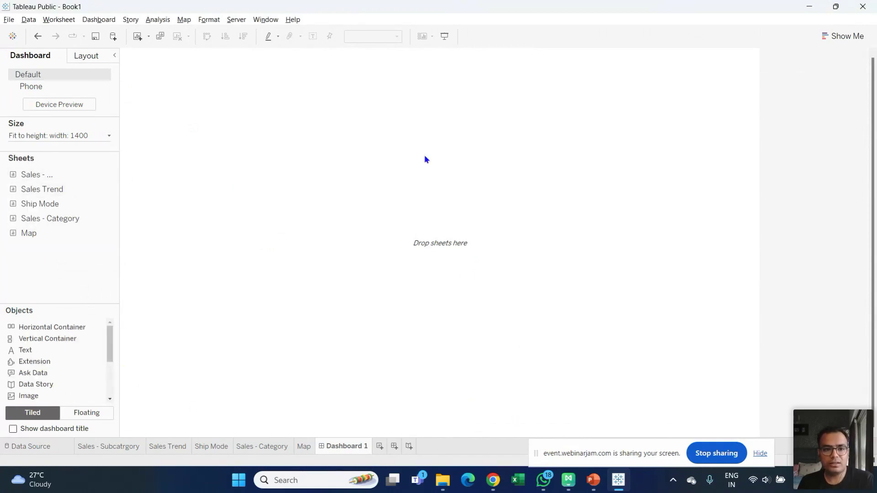
- Add the Sales - Subcategory sheet to the dashboard as a floating view and enlarge it
{"action": "left_click", "coordinate": [87, 417]}
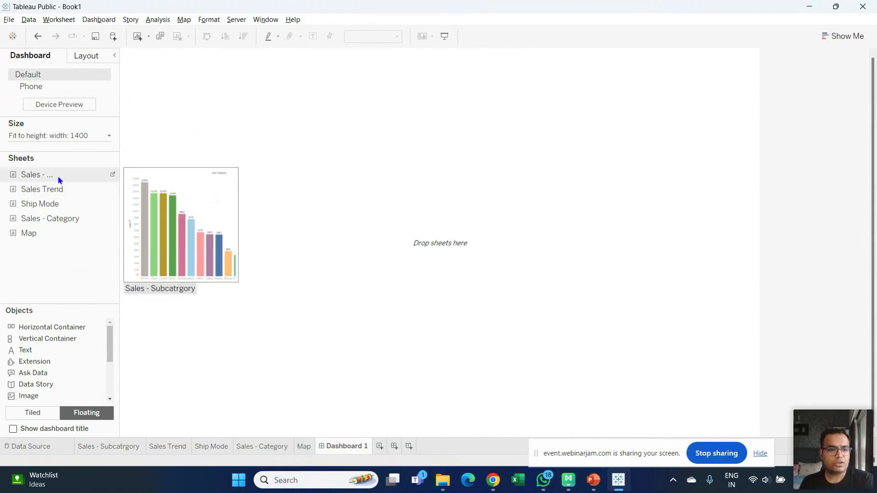
{"action": "left_click_drag", "start_coordinate": [60, 180], "coordinate": [124, 52]}
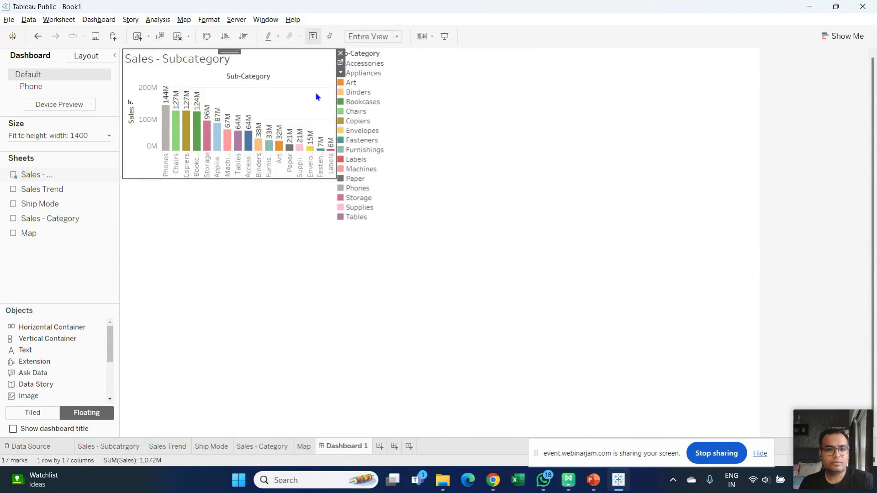
{"action": "left_click_drag", "start_coordinate": [335, 178], "coordinate": [423, 284]}
- Remove the Sub-Category colour legend, then widen and reposition the bar chart at the top left
{"action": "left_click", "coordinate": [369, 81]}
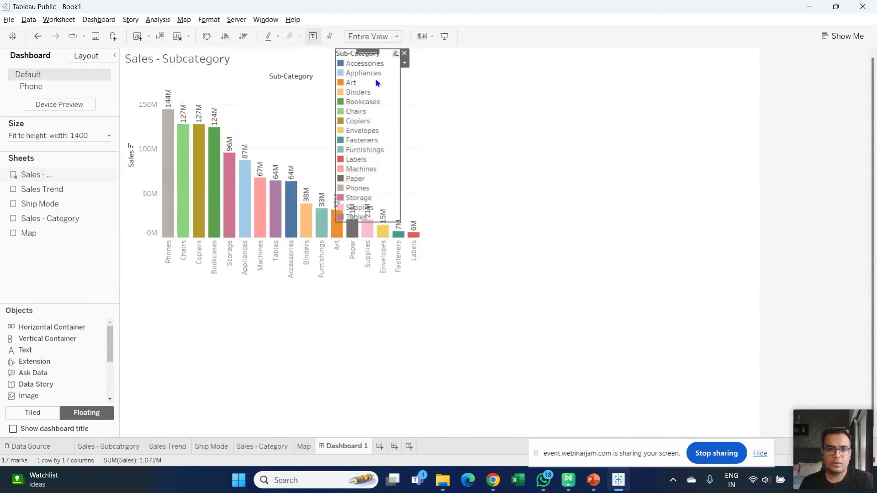
{"action": "left_click", "coordinate": [404, 54]}
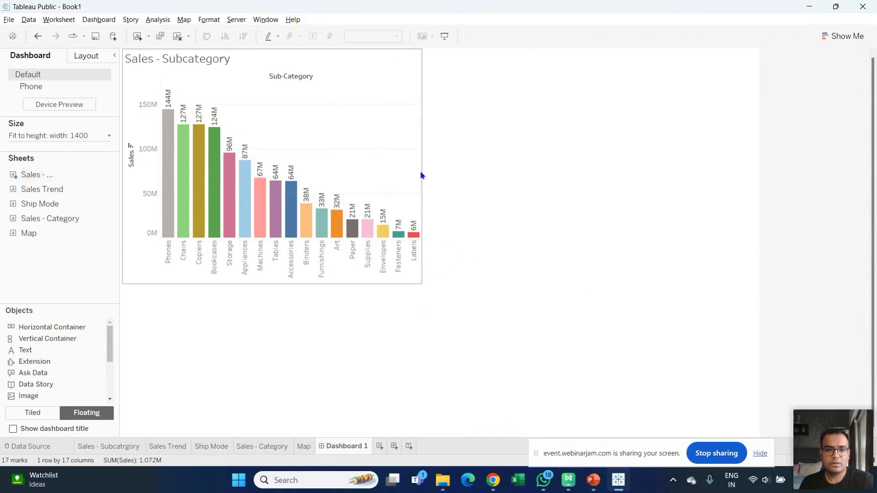
{"action": "left_click_drag", "start_coordinate": [416, 282], "coordinate": [496, 258]}
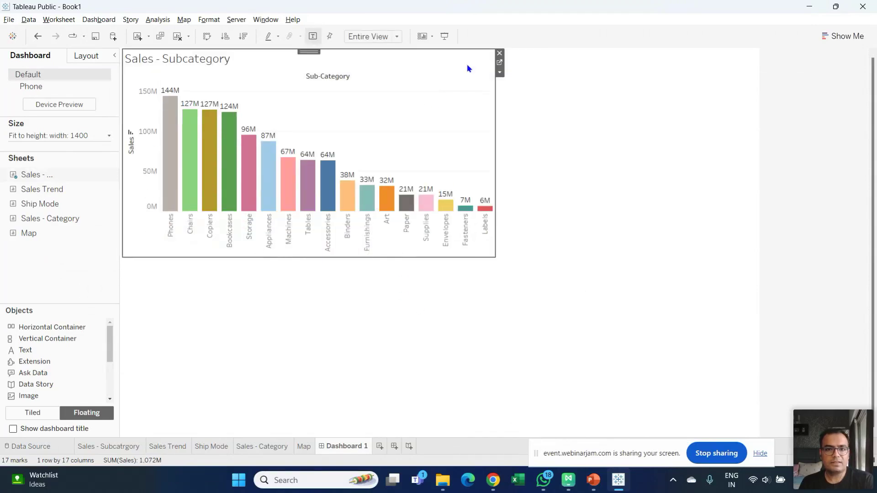
{"action": "mouse_move", "coordinate": [307, 52]}
{"action": "left_mouse_down"}
{"action": "mouse_move", "coordinate": [301, 68]}
{"action": "mouse_move", "coordinate": [316, 118]}
{"action": "mouse_move", "coordinate": [308, 131]}
{"action": "mouse_move", "coordinate": [316, 82]}
{"action": "mouse_move", "coordinate": [304, 59]}
{"action": "left_mouse_up"}
{"action": "left_click_drag", "start_coordinate": [493, 258], "coordinate": [520, 267]}
- Drop the Map sheet at the upper right and enlarge it, undoing its accidental removal
{"action": "left_click_drag", "start_coordinate": [48, 240], "coordinate": [518, 58]}
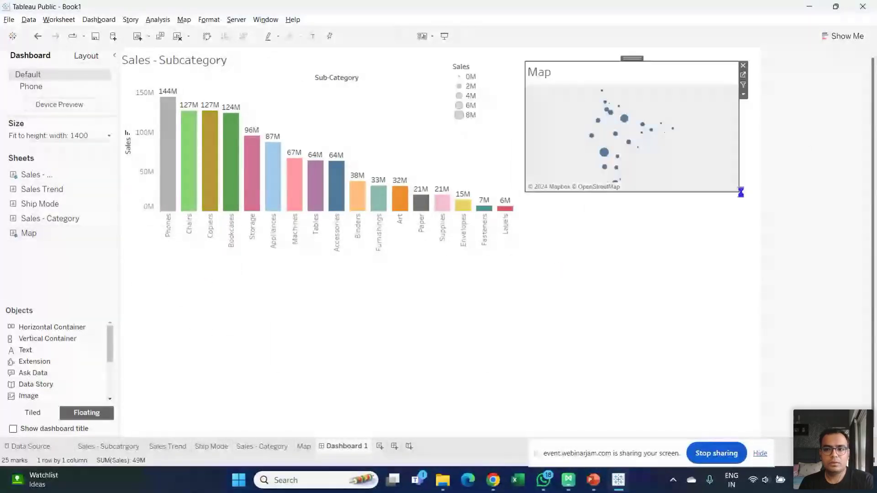
{"action": "left_click_drag", "start_coordinate": [740, 191], "coordinate": [769, 267]}
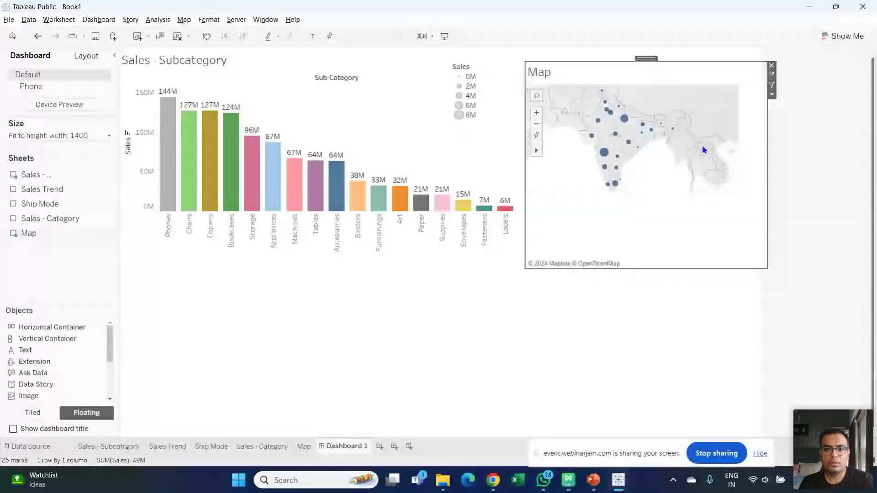
{"action": "left_click_drag", "start_coordinate": [646, 57], "coordinate": [640, 45]}
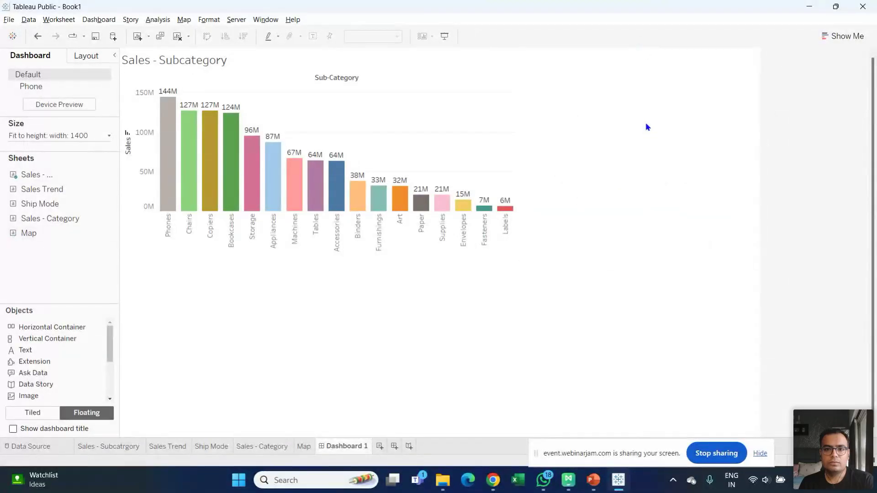
{"action": "key", "text": "ctrl+z"}
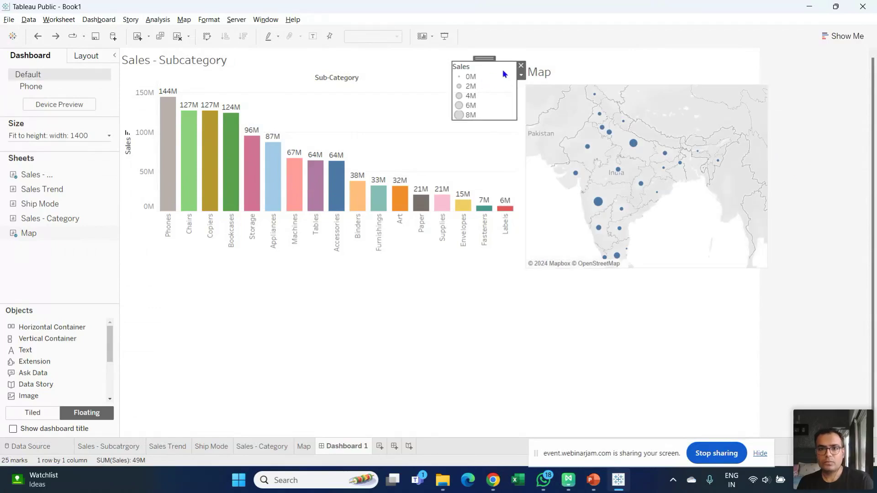
- Remove the Sales size legend, nudge the map up-left and make it taller, then add Sales Trend
{"action": "left_click", "coordinate": [521, 65]}
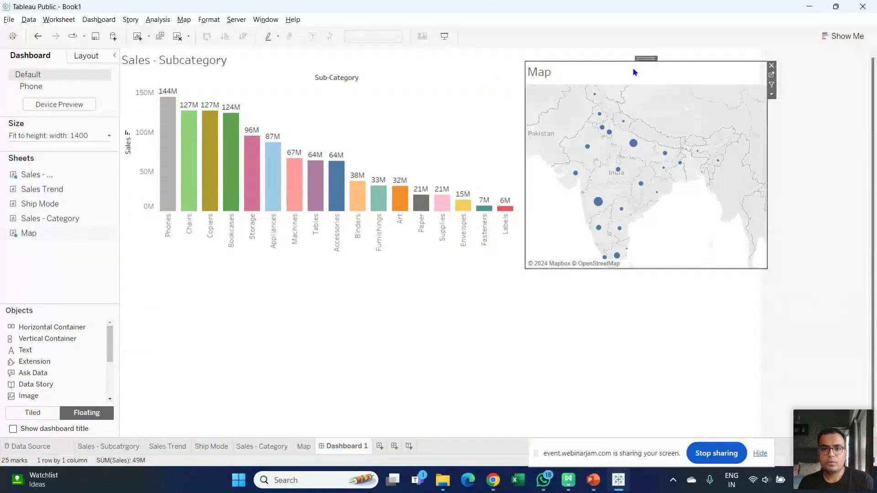
{"action": "left_click_drag", "start_coordinate": [639, 62], "coordinate": [632, 50]}
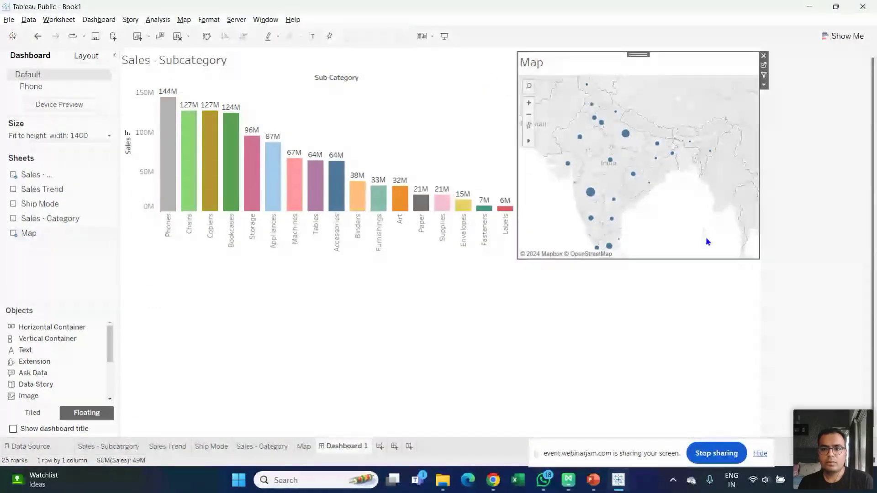
{"action": "mouse_move", "coordinate": [754, 258]}
{"action": "left_mouse_down"}
{"action": "mouse_move", "coordinate": [754, 278]}
{"action": "mouse_move", "coordinate": [754, 263]}
{"action": "left_mouse_up"}
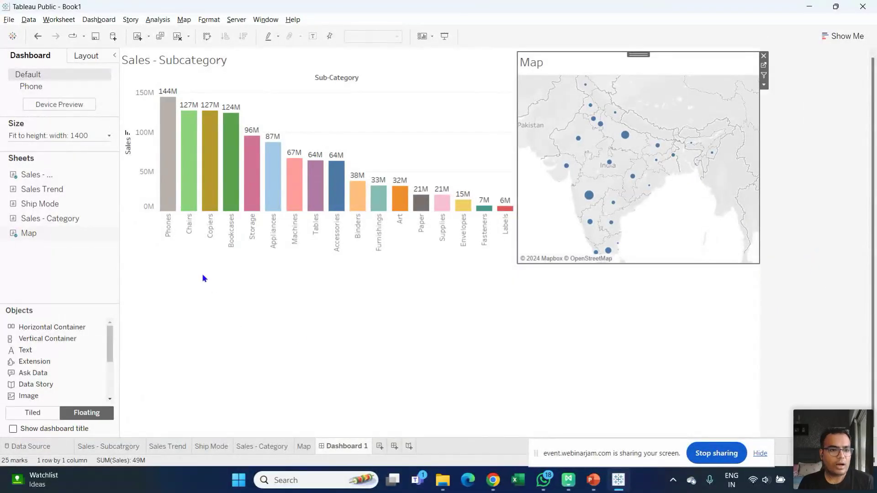
{"action": "mouse_move", "coordinate": [61, 194]}
{"action": "left_click_drag", "start_coordinate": [54, 194], "coordinate": [128, 312]}
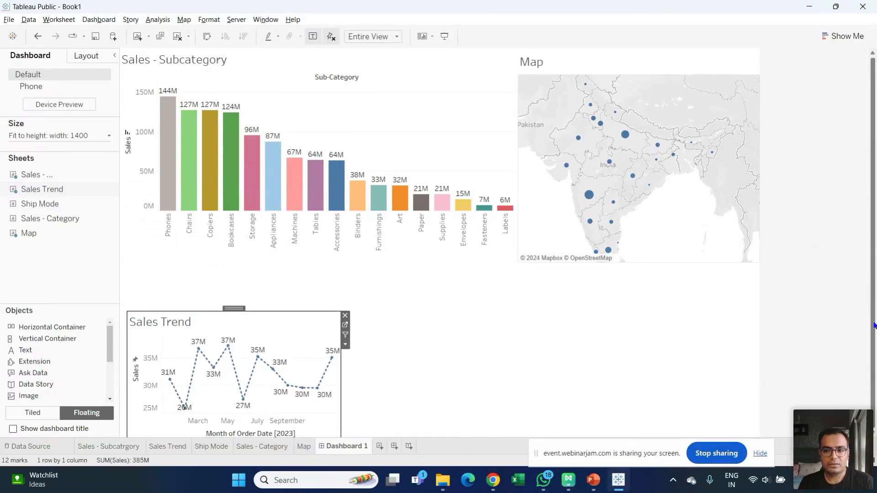
- Stretch the Sales Trend chart across the full dashboard width and make it shorter
{"action": "left_click_drag", "start_coordinate": [341, 388], "coordinate": [760, 416]}
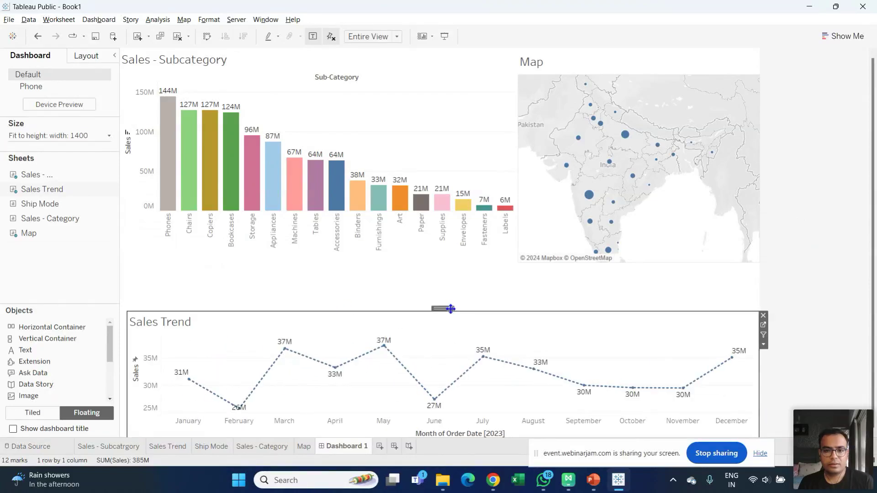
{"action": "left_click_drag", "start_coordinate": [460, 315], "coordinate": [461, 345]}
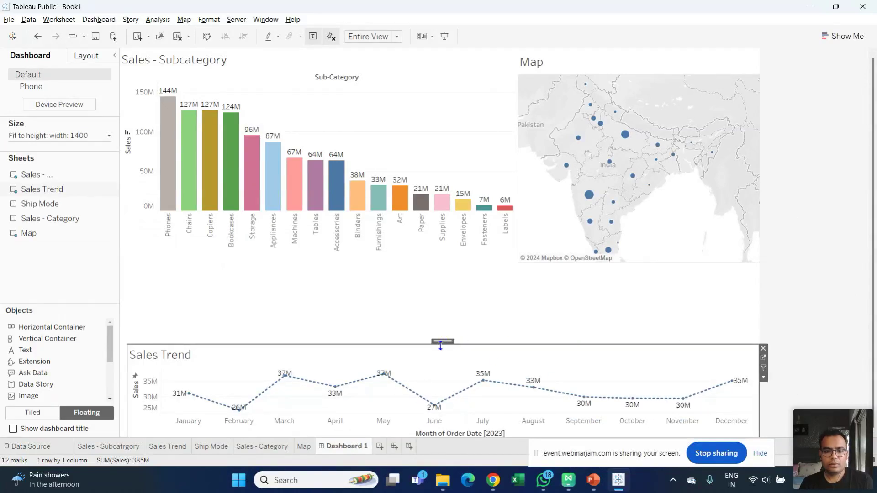
{"action": "left_click_drag", "start_coordinate": [445, 347], "coordinate": [441, 363]}
- Shorten the sub-category bar chart and the map, then drop the Ship Mode sheet onto the dashboard
{"action": "left_click", "coordinate": [418, 201]}
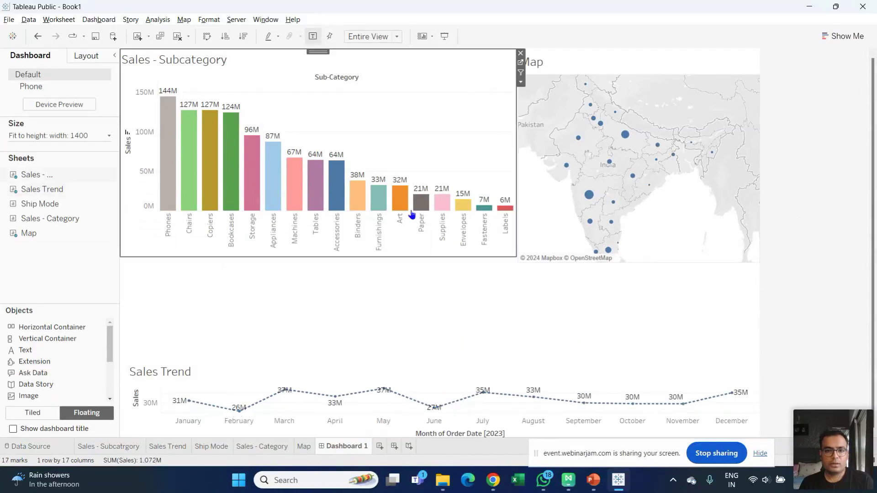
{"action": "left_click_drag", "start_coordinate": [326, 257], "coordinate": [329, 223]}
{"action": "left_click", "coordinate": [652, 231]}
{"action": "left_click_drag", "start_coordinate": [651, 264], "coordinate": [654, 216]}
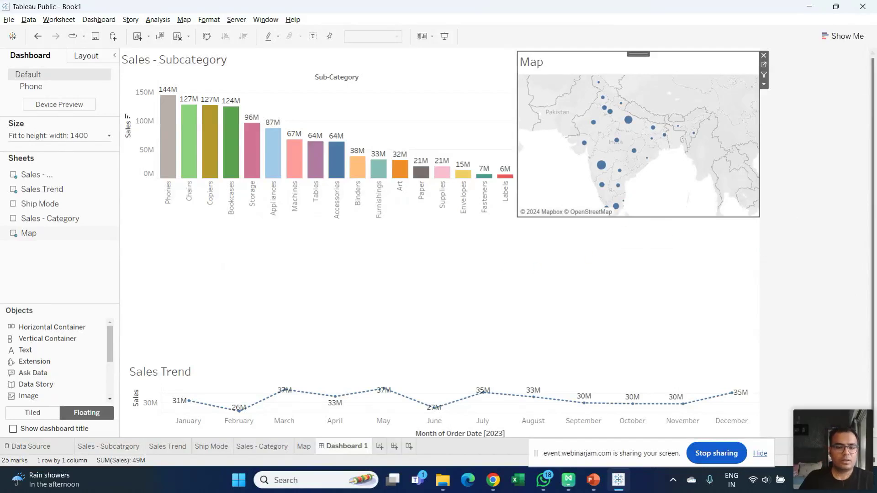
{"action": "left_click_drag", "start_coordinate": [23, 204], "coordinate": [295, 291]}
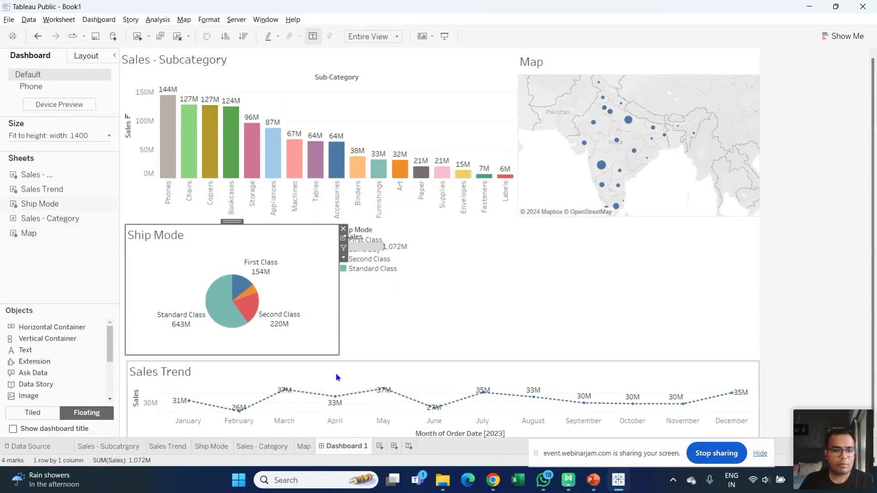
{"action": "left_click", "coordinate": [343, 229]}
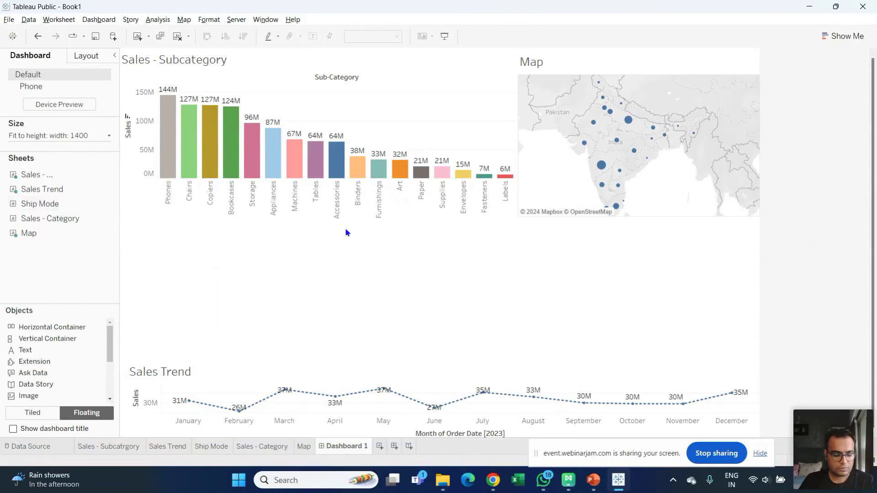
{"action": "key", "text": "ctrl+z"}
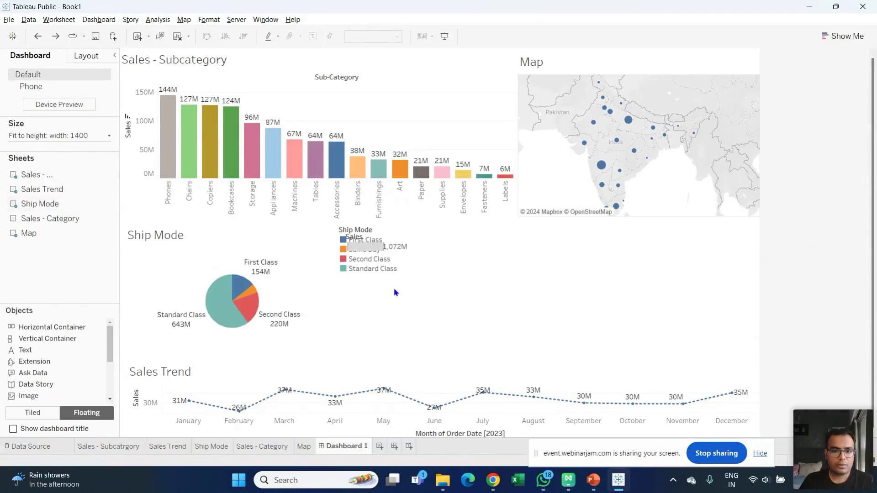
{"action": "left_click", "coordinate": [387, 260]}
{"action": "left_click", "coordinate": [407, 228]}
{"action": "left_click", "coordinate": [277, 272]}
{"action": "left_click", "coordinate": [389, 247]}
{"action": "left_click", "coordinate": [415, 231]}
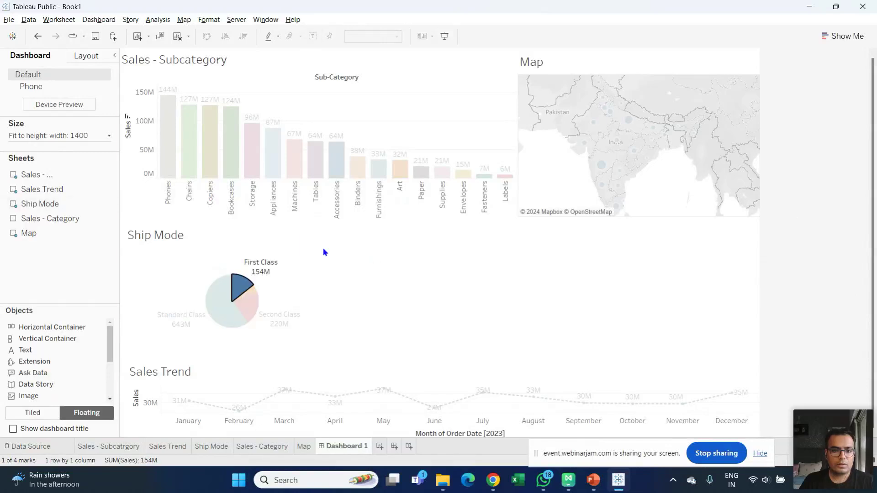
{"action": "left_click", "coordinate": [263, 264]}
{"action": "left_click", "coordinate": [240, 291]}
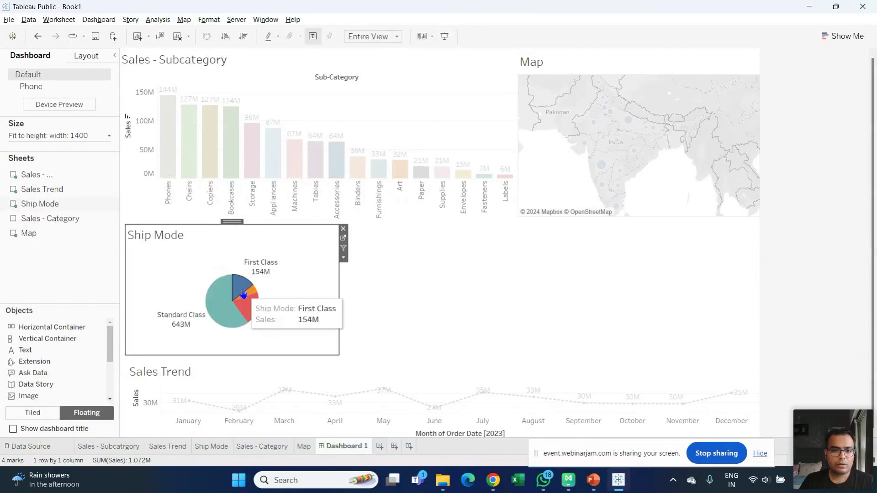
{"action": "left_click", "coordinate": [240, 290]}
{"action": "left_click", "coordinate": [235, 288]}
{"action": "left_click", "coordinate": [377, 296]}
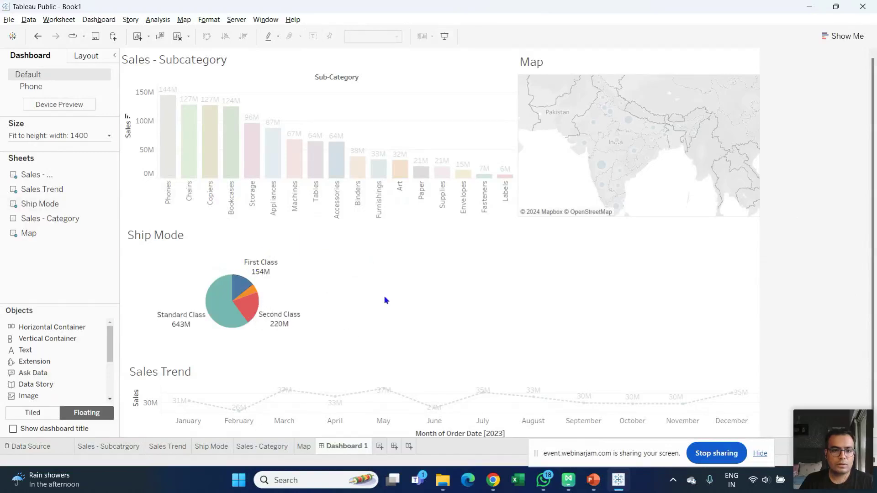
{"action": "left_click", "coordinate": [448, 101]}
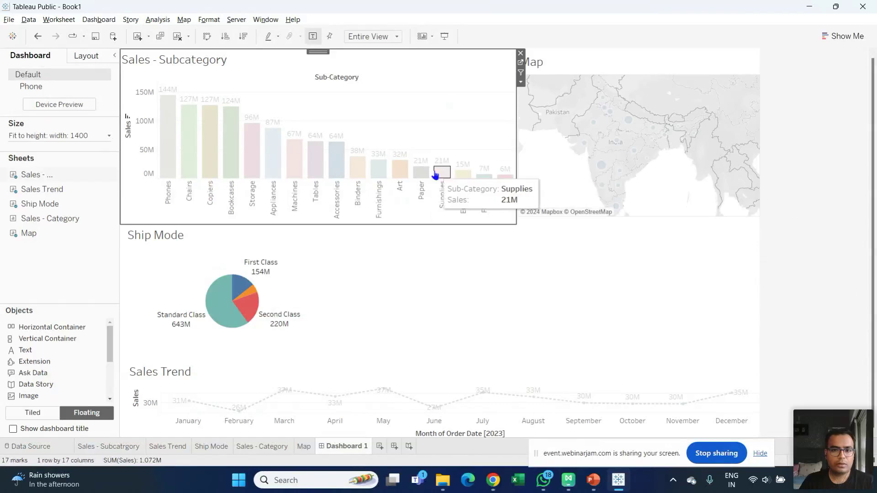
{"action": "left_click", "coordinate": [473, 372]}
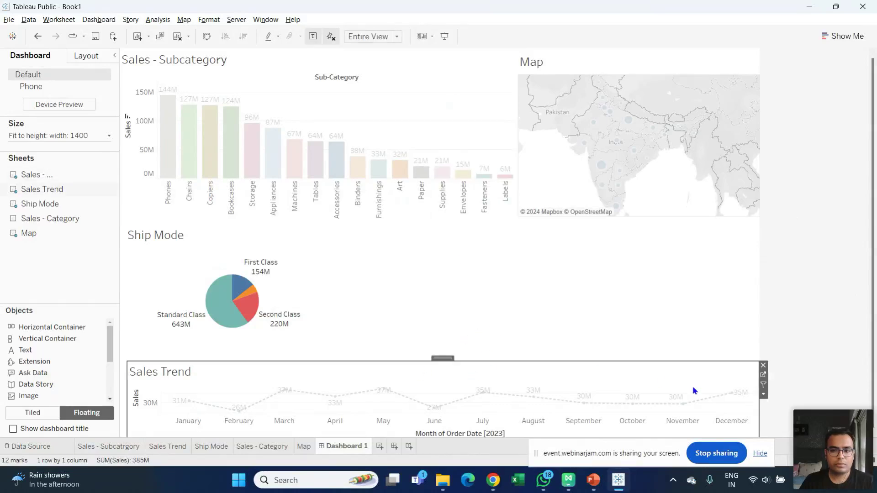
{"action": "left_click", "coordinate": [729, 256]}
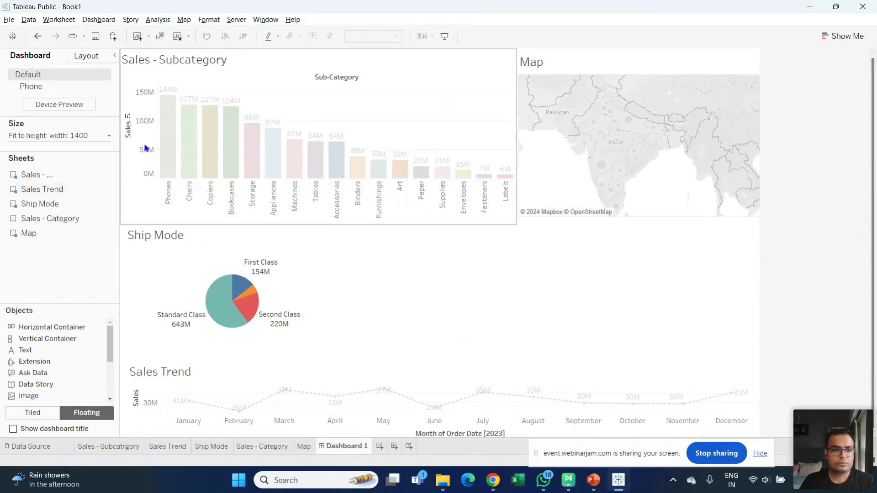
{"action": "left_click", "coordinate": [201, 285]}
{"action": "left_click", "coordinate": [450, 310]}
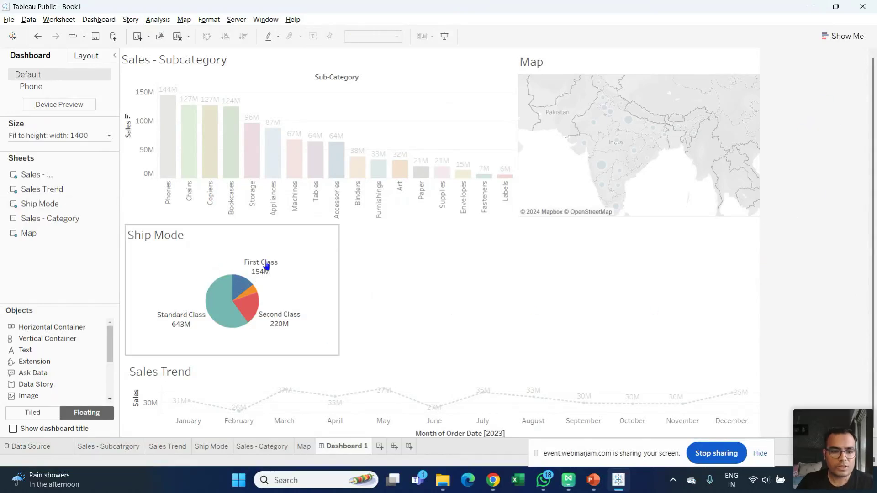
{"action": "left_click", "coordinate": [410, 384]}
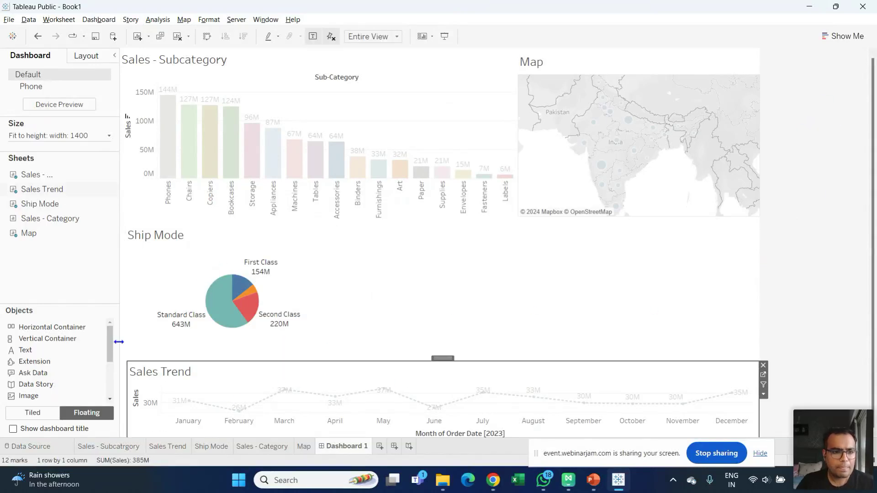
{"action": "scroll", "coordinate": [111, 360], "scroll_direction": "down", "scroll_amount": 5}
{"action": "scroll", "coordinate": [111, 360], "scroll_direction": "up", "scroll_amount": 5}
- Place the Sales - Category treemap right of the Ship Mode pie, deleting its Sales legend and fitting its box
{"action": "left_click_drag", "start_coordinate": [50, 219], "coordinate": [362, 233]}
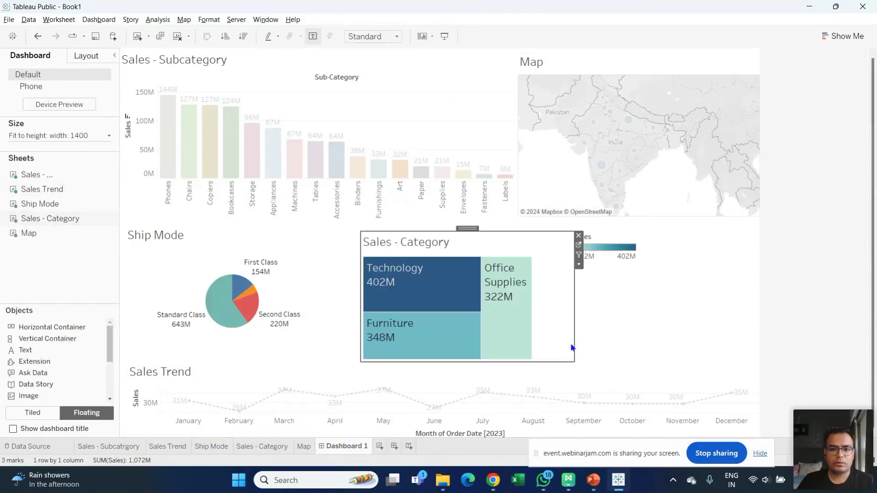
{"action": "left_click_drag", "start_coordinate": [575, 344], "coordinate": [750, 340]}
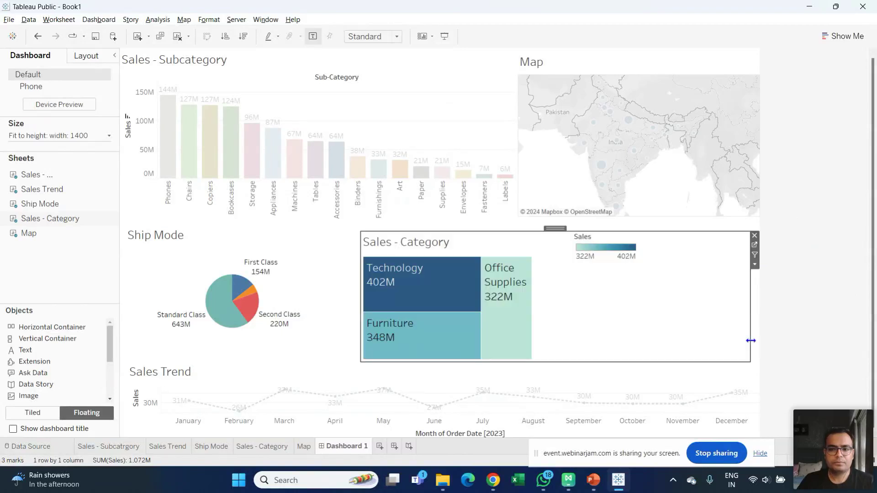
{"action": "left_click", "coordinate": [620, 243]}
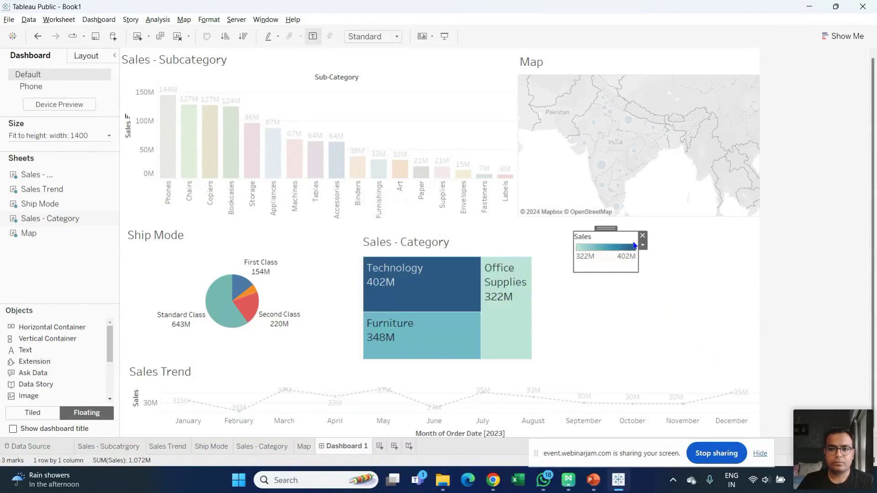
{"action": "key", "text": "Delete"}
{"action": "left_click", "coordinate": [552, 257]}
{"action": "left_click_drag", "start_coordinate": [749, 297], "coordinate": [552, 295]}
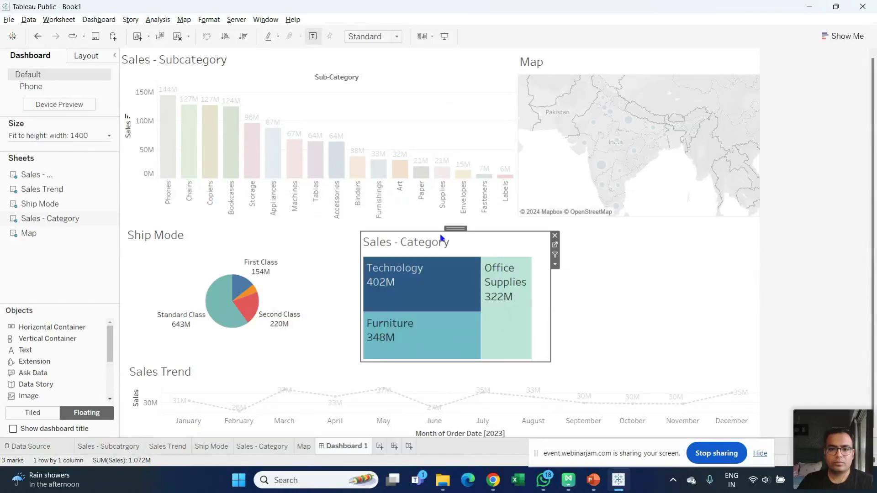
{"action": "left_click_drag", "start_coordinate": [454, 228], "coordinate": [656, 233]}
- Move the map down beside the pie and the Sales - Category treemap up to the top right
{"action": "left_click", "coordinate": [666, 146]}
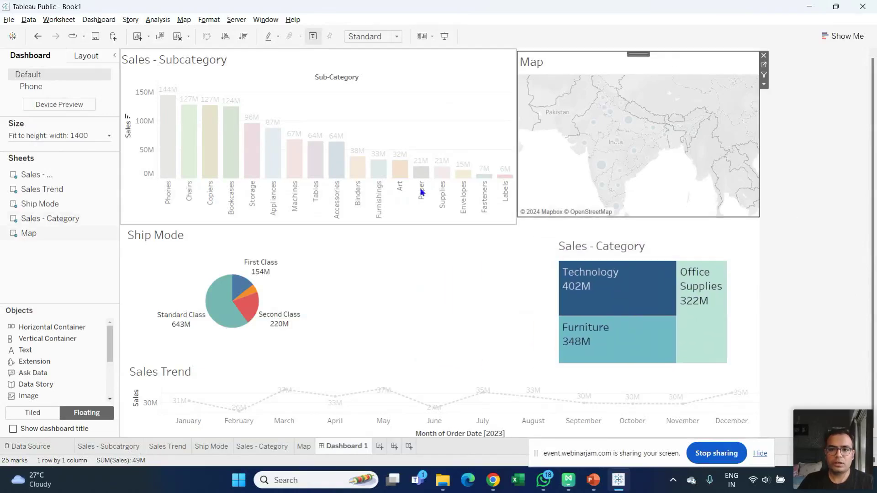
{"action": "left_click_drag", "start_coordinate": [644, 52], "coordinate": [407, 256]}
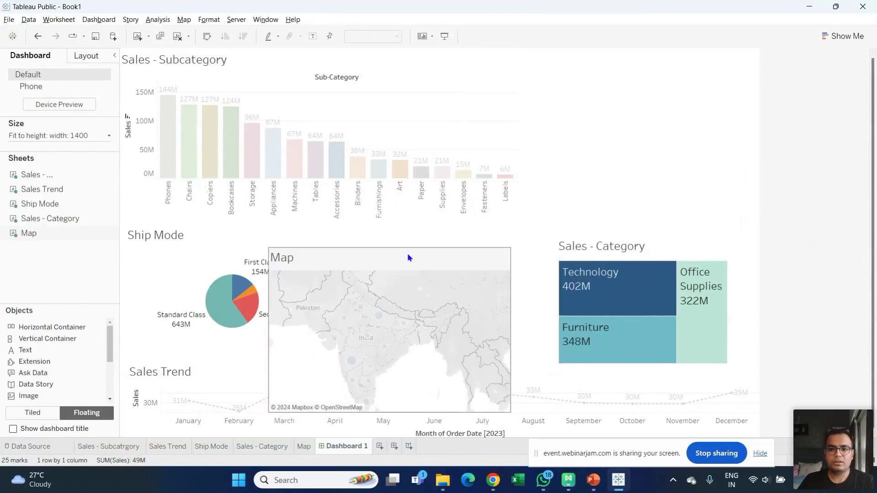
{"action": "left_click", "coordinate": [618, 249]}
{"action": "left_click_drag", "start_coordinate": [650, 231], "coordinate": [638, 72]}
- Place the map under the treemap, narrowing it, and widen the Ship Mode chart area
{"action": "left_click", "coordinate": [404, 169]}
{"action": "left_click", "coordinate": [405, 169]}
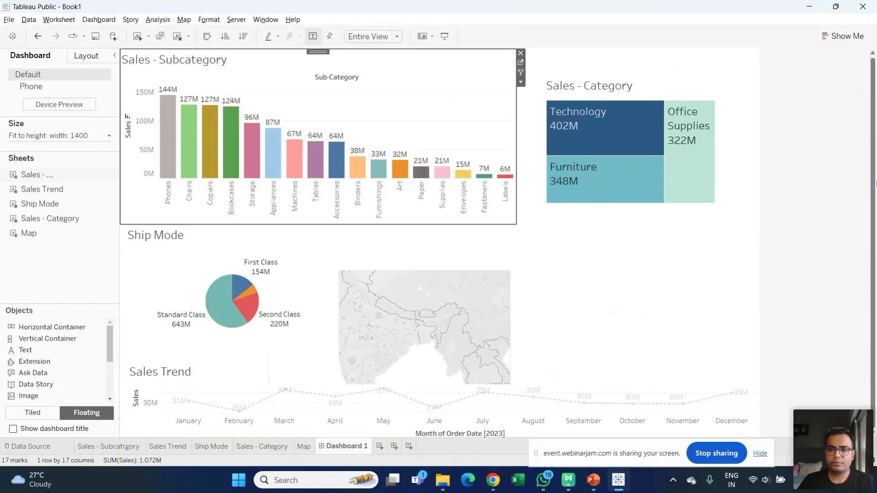
{"action": "left_click", "coordinate": [396, 275]}
{"action": "left_click_drag", "start_coordinate": [409, 247], "coordinate": [610, 216]}
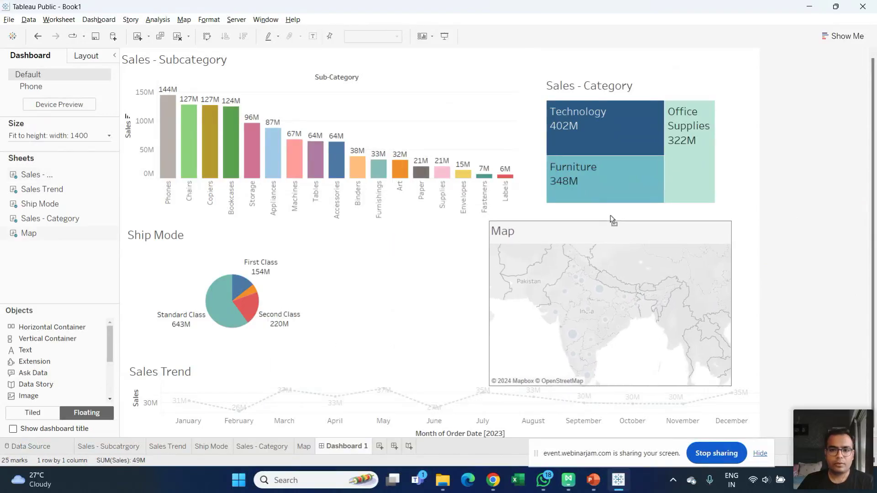
{"action": "left_click_drag", "start_coordinate": [488, 307], "coordinate": [534, 321]}
{"action": "left_click", "coordinate": [257, 257]}
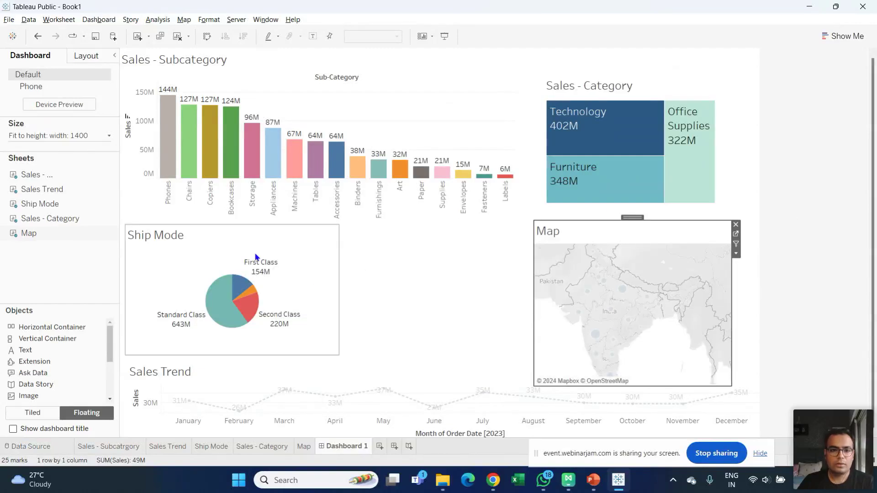
{"action": "left_click_drag", "start_coordinate": [339, 284], "coordinate": [496, 301]}
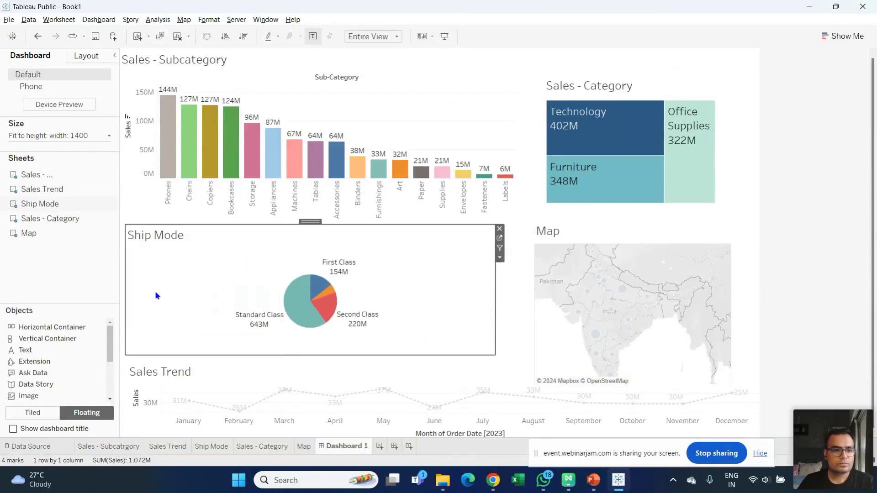
- Inspect the Sales - Subcategory chart's layout properties
{"action": "left_click", "coordinate": [355, 78]}
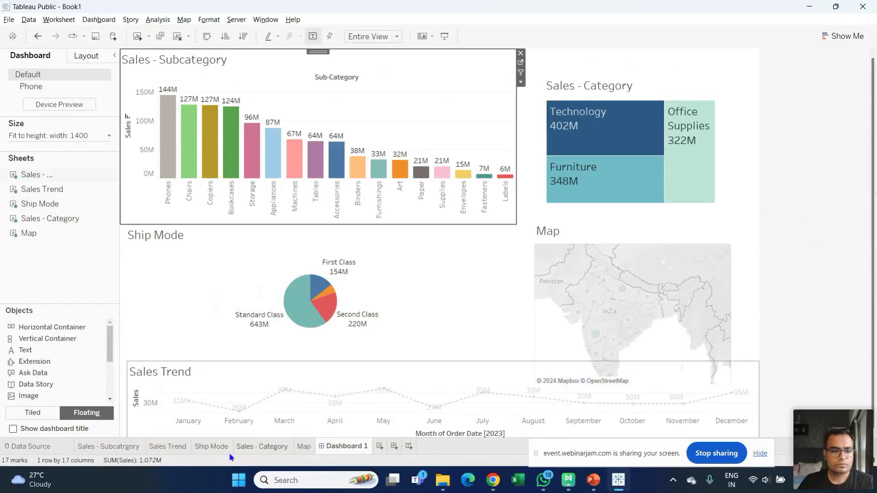
{"action": "scroll", "coordinate": [114, 343], "scroll_direction": "down", "scroll_amount": 3}
{"action": "scroll", "coordinate": [115, 327], "scroll_direction": "up", "scroll_amount": 3}
{"action": "left_click", "coordinate": [87, 55]}
{"action": "left_click", "coordinate": [35, 58]}
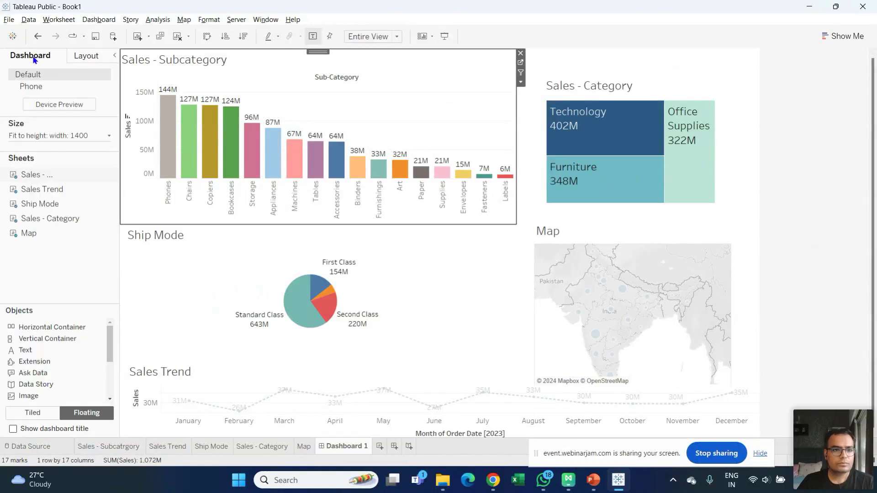
- Stretch the treemap up to the dashboard top and widen it on both sides
{"action": "left_click", "coordinate": [647, 88]}
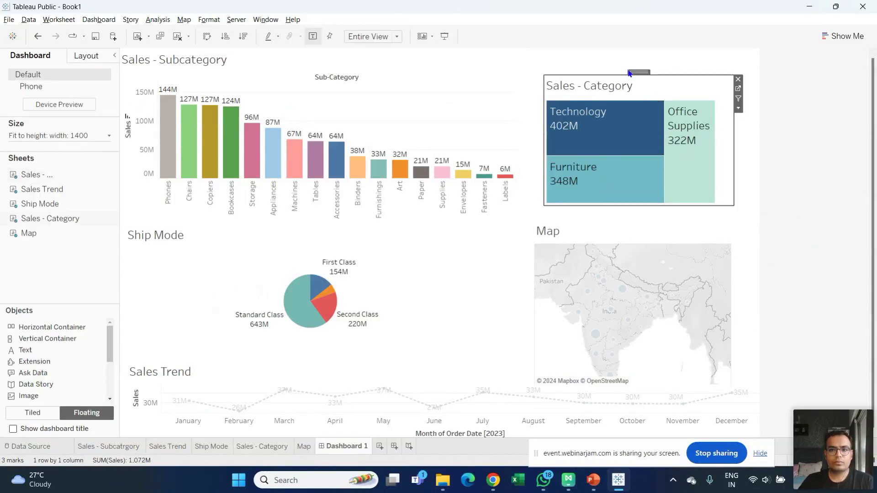
{"action": "left_click", "coordinate": [639, 75]}
{"action": "left_click", "coordinate": [643, 90]}
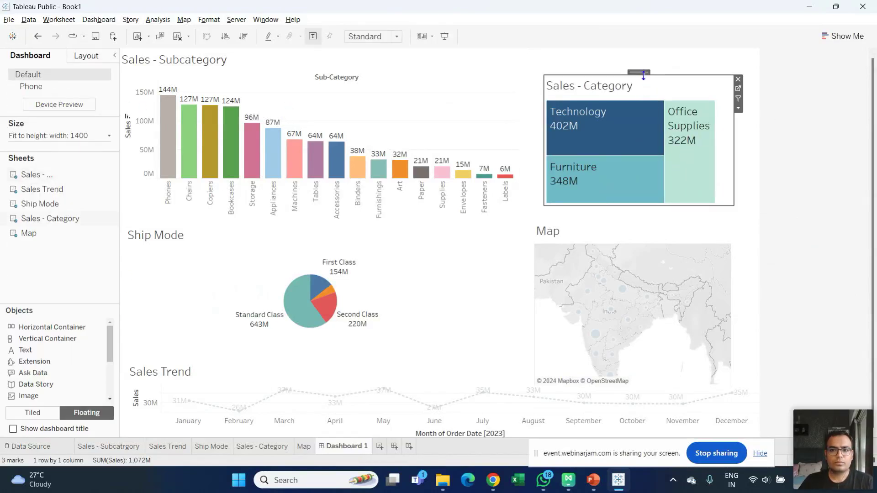
{"action": "left_click_drag", "start_coordinate": [640, 74], "coordinate": [636, 49]}
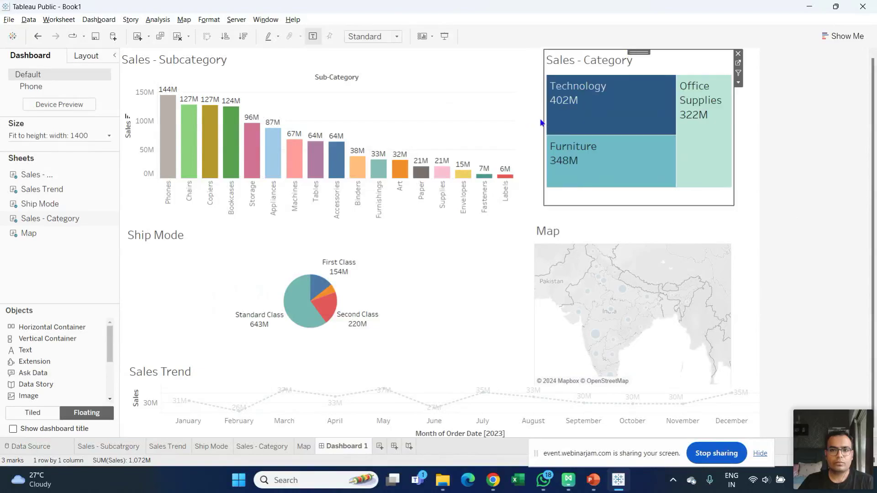
{"action": "left_click_drag", "start_coordinate": [545, 124], "coordinate": [525, 125]}
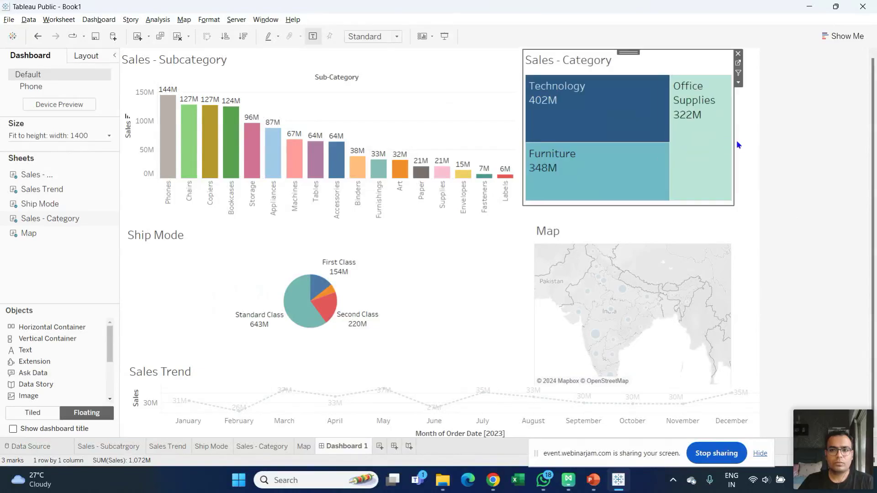
{"action": "left_click_drag", "start_coordinate": [735, 141], "coordinate": [757, 144]}
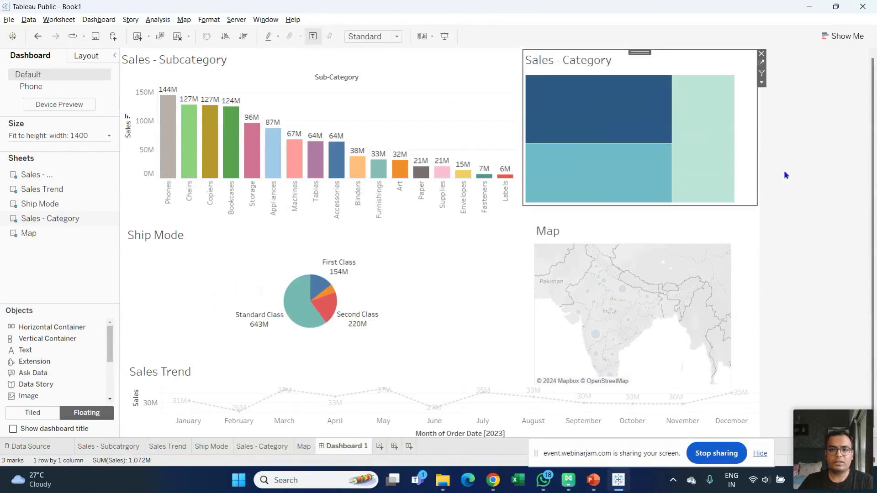
- Nudge the map left, widen it to the right, and zoom it out to show all of India
{"action": "left_click", "coordinate": [651, 227]}
{"action": "left_click_drag", "start_coordinate": [628, 218], "coordinate": [619, 219]}
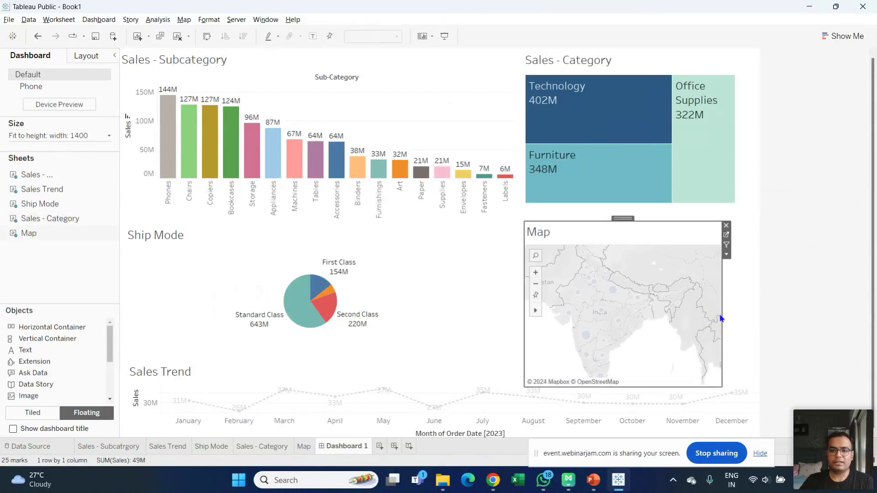
{"action": "left_click_drag", "start_coordinate": [721, 318], "coordinate": [746, 318]}
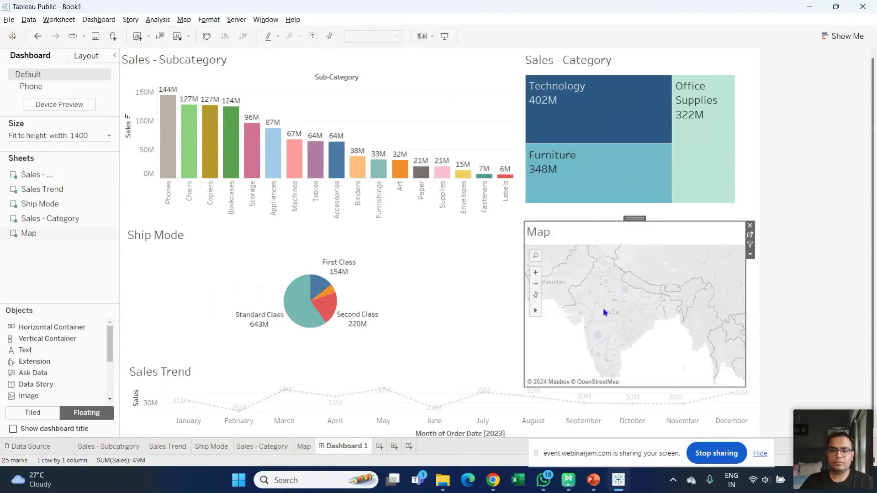
{"action": "scroll", "coordinate": [603, 312], "scroll_direction": "up", "scroll_amount": 2}
{"action": "scroll", "coordinate": [603, 313], "scroll_direction": "up", "scroll_amount": 2}
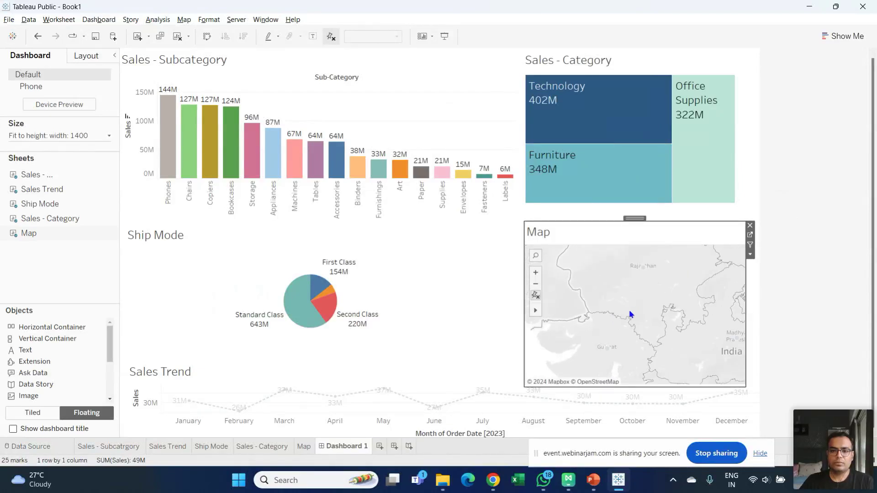
{"action": "left_click", "coordinate": [536, 284]}
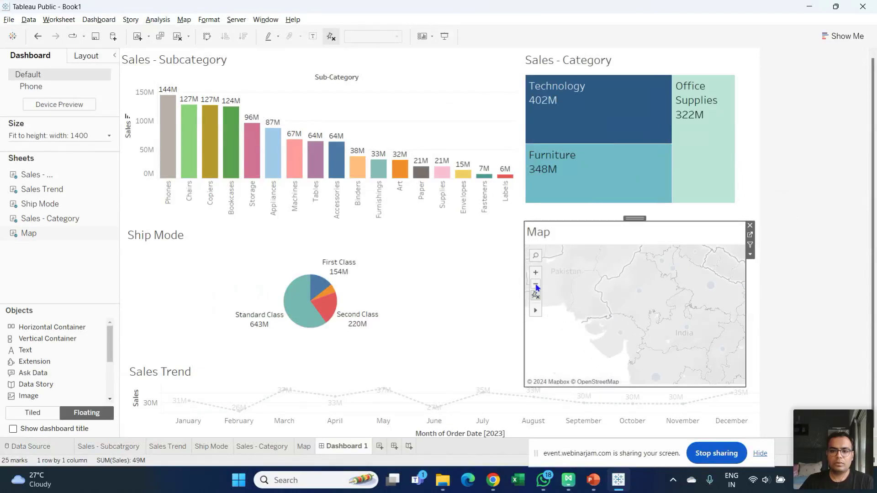
{"action": "left_click", "coordinate": [536, 285]}
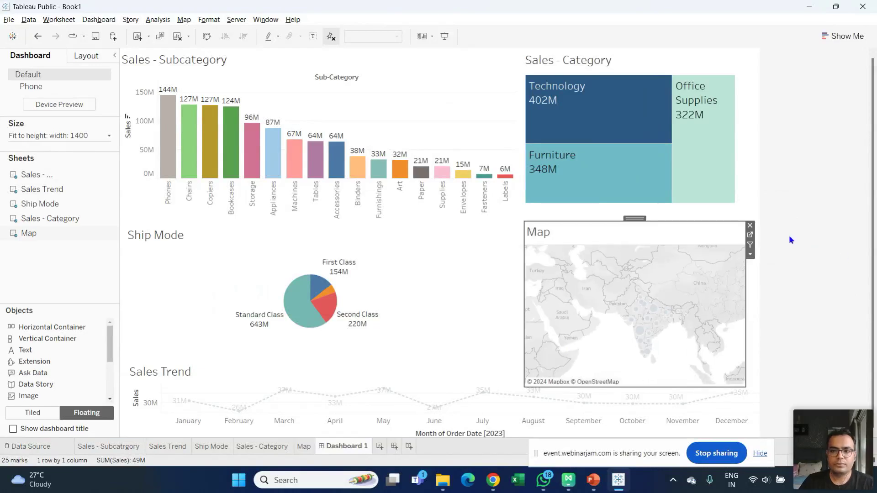
- Reposition the Sales Trend chart along the dashboard bottom
{"action": "left_click", "coordinate": [756, 413]}
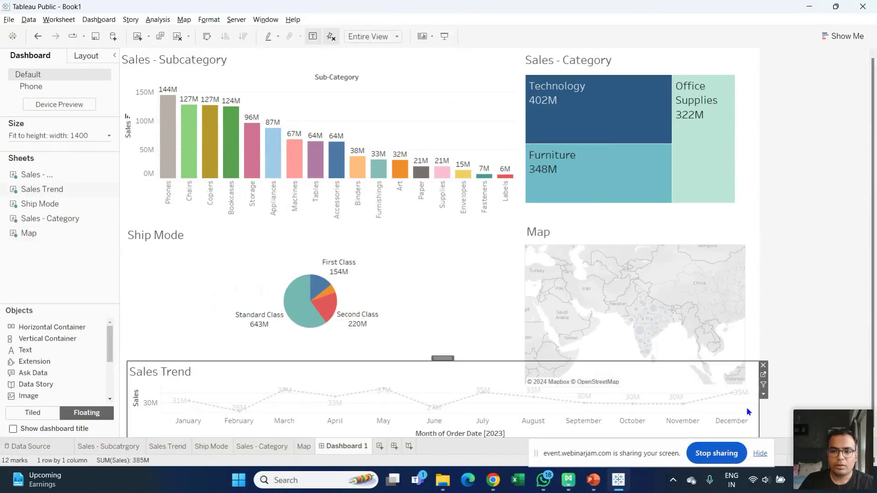
{"action": "left_click_drag", "start_coordinate": [447, 358], "coordinate": [460, 372]}
{"action": "left_click", "coordinate": [322, 286]}
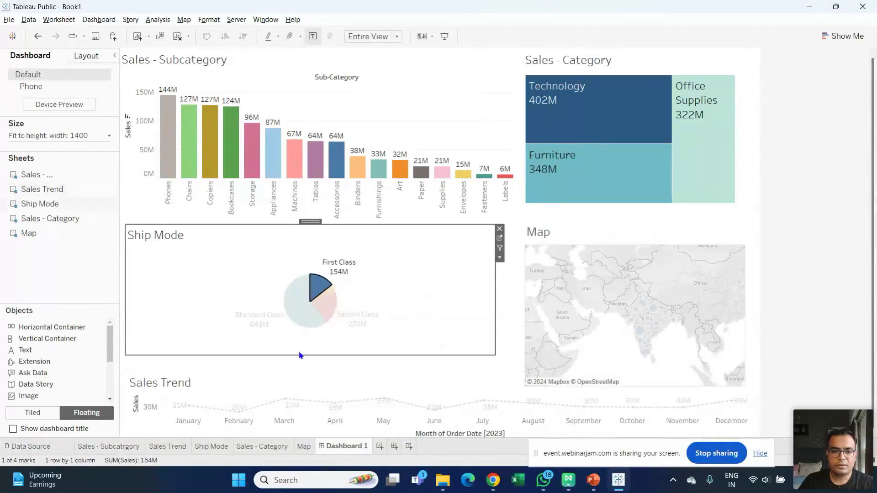
- Make the Ship Mode pie chart taller and narrower
{"action": "left_click", "coordinate": [317, 290]}
{"action": "left_click_drag", "start_coordinate": [314, 355], "coordinate": [314, 375]}
{"action": "left_click_drag", "start_coordinate": [493, 286], "coordinate": [394, 284]}
- Shift the map aside and move the sub-category bars to the lower right
{"action": "left_click", "coordinate": [558, 241]}
{"action": "left_click_drag", "start_coordinate": [638, 218], "coordinate": [547, 214]}
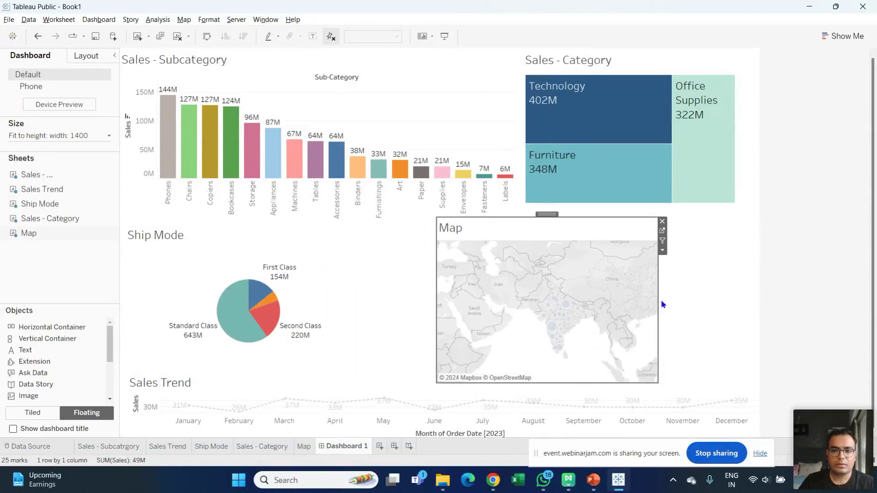
{"action": "left_click_drag", "start_coordinate": [551, 214], "coordinate": [744, 74]}
{"action": "left_click", "coordinate": [323, 71]}
{"action": "left_click_drag", "start_coordinate": [317, 54], "coordinate": [551, 235]}
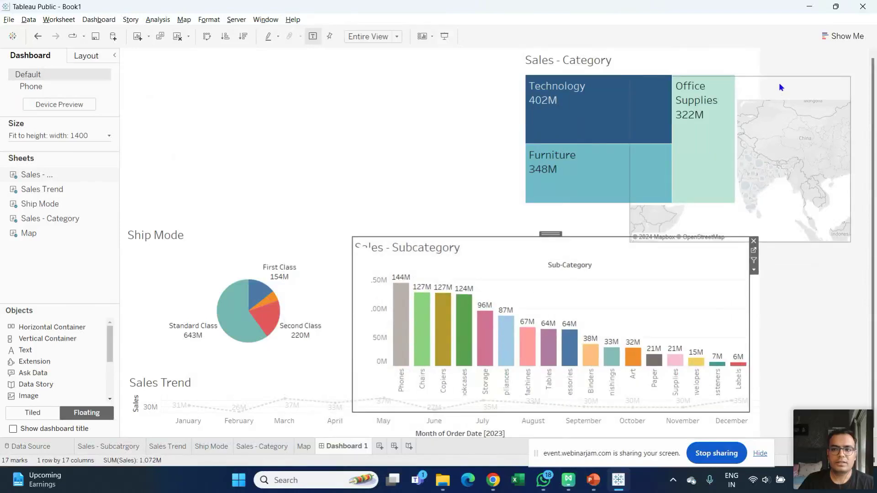
- Move the map to the upper left and widen it, and enlarge the category treemap
{"action": "left_click", "coordinate": [779, 84]}
{"action": "left_click_drag", "start_coordinate": [740, 78], "coordinate": [243, 47]}
{"action": "left_click_drag", "start_coordinate": [355, 129], "coordinate": [488, 138]}
{"action": "left_click", "coordinate": [608, 63]}
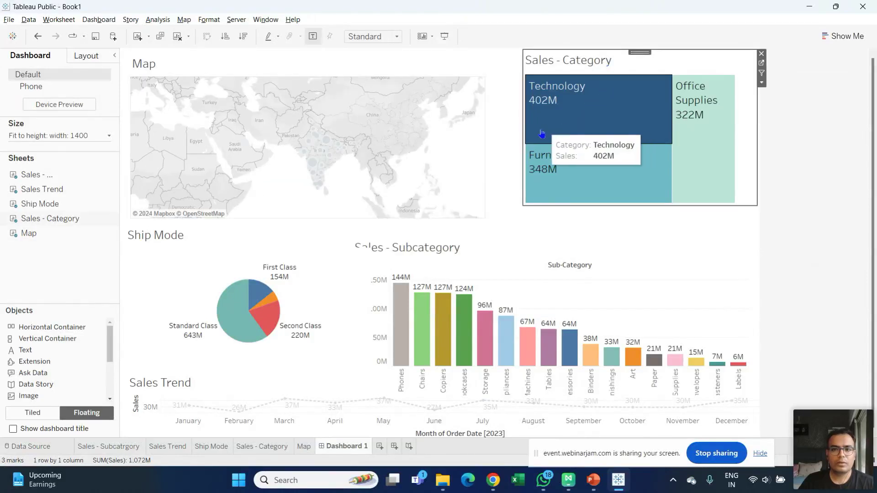
{"action": "left_click_drag", "start_coordinate": [524, 139], "coordinate": [495, 139]}
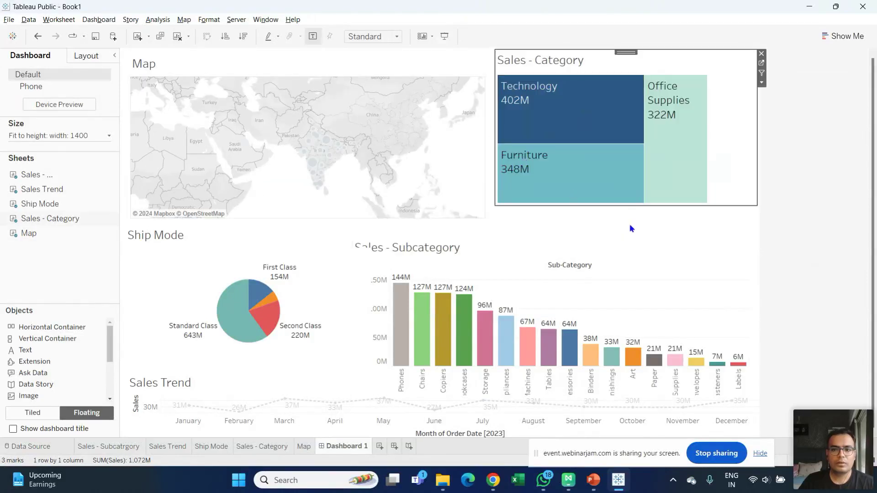
{"action": "mouse_move", "coordinate": [631, 206]}
{"action": "left_mouse_down"}
{"action": "mouse_move", "coordinate": [631, 223]}
{"action": "mouse_move", "coordinate": [630, 213]}
{"action": "left_mouse_up"}
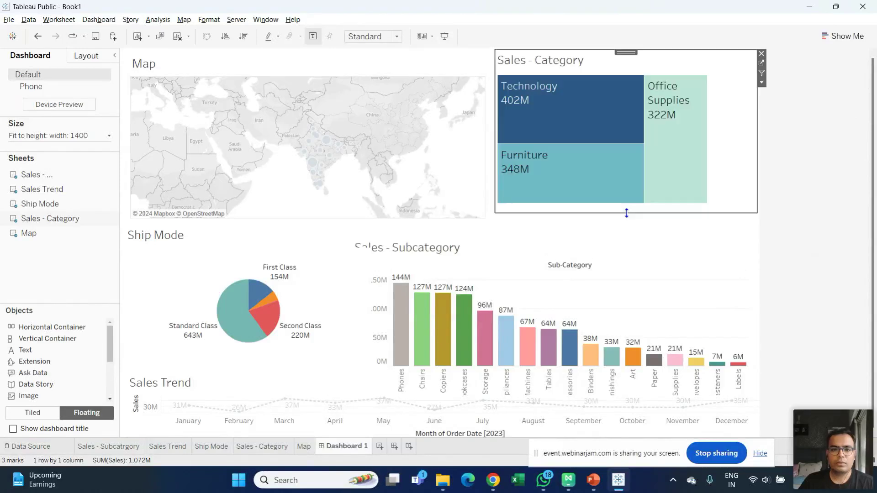
- Set the sub-category bars beside a narrower Ship Mode pie, clear of Sales Trend, and preview full screen
{"action": "left_click", "coordinate": [544, 256]}
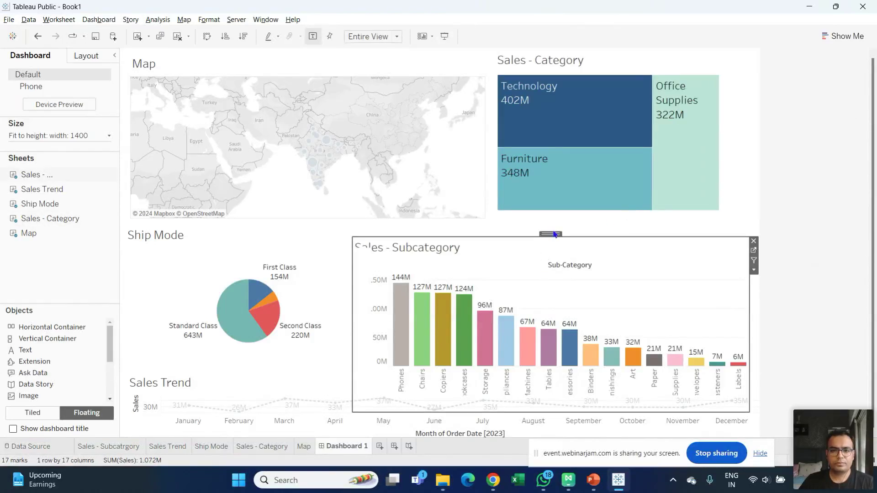
{"action": "left_click_drag", "start_coordinate": [553, 237], "coordinate": [553, 223]}
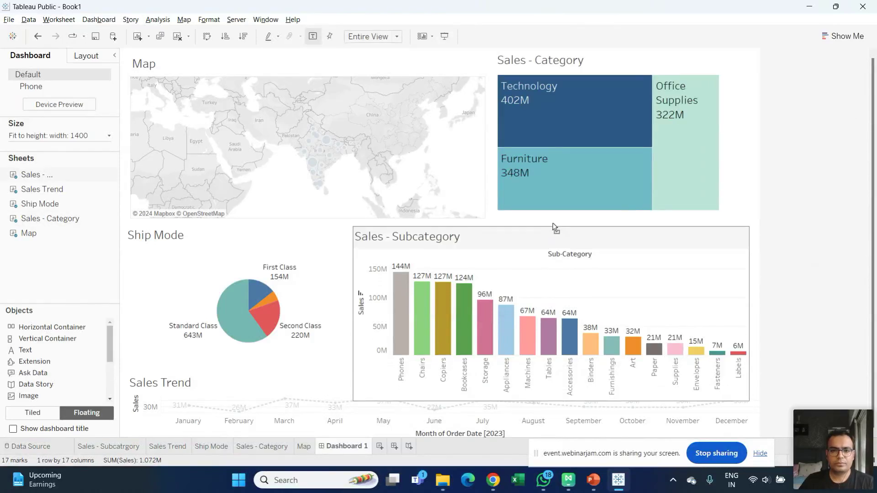
{"action": "left_click", "coordinate": [288, 239]}
{"action": "left_click_drag", "start_coordinate": [370, 302], "coordinate": [343, 303]}
{"action": "left_click", "coordinate": [477, 246]}
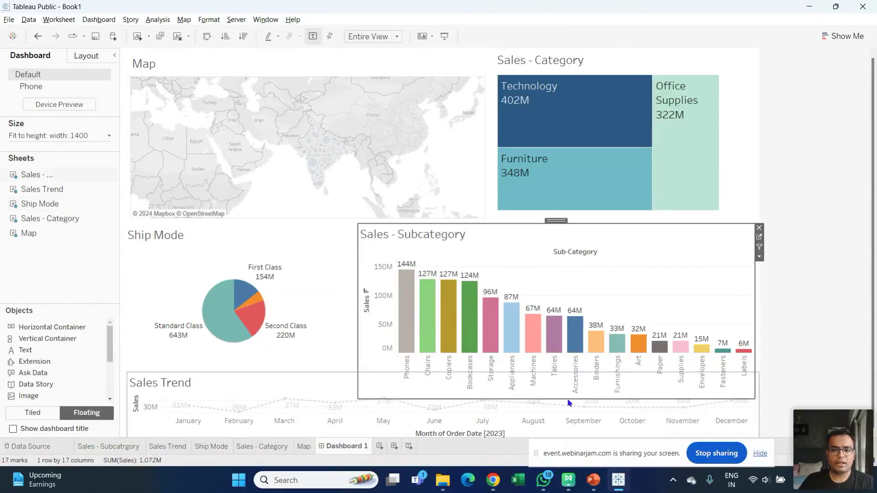
{"action": "left_click_drag", "start_coordinate": [548, 397], "coordinate": [549, 372]}
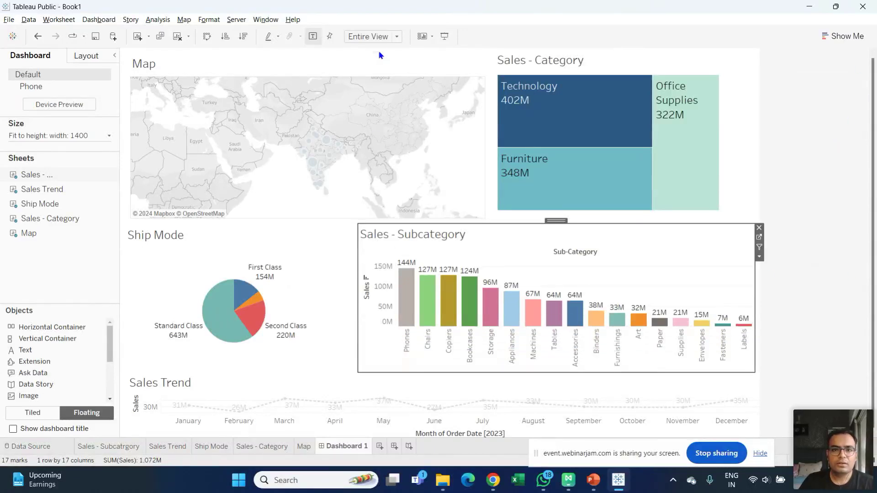
{"action": "left_click", "coordinate": [443, 36]}
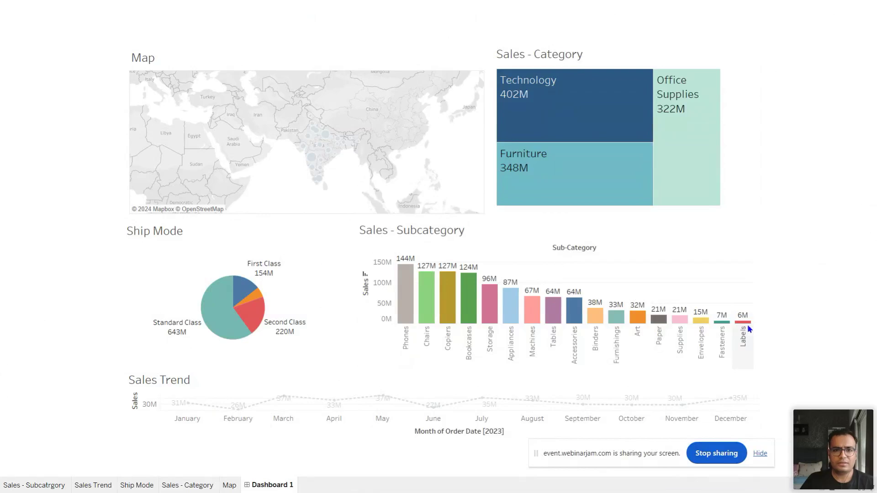
{"action": "key", "text": "Escape"}
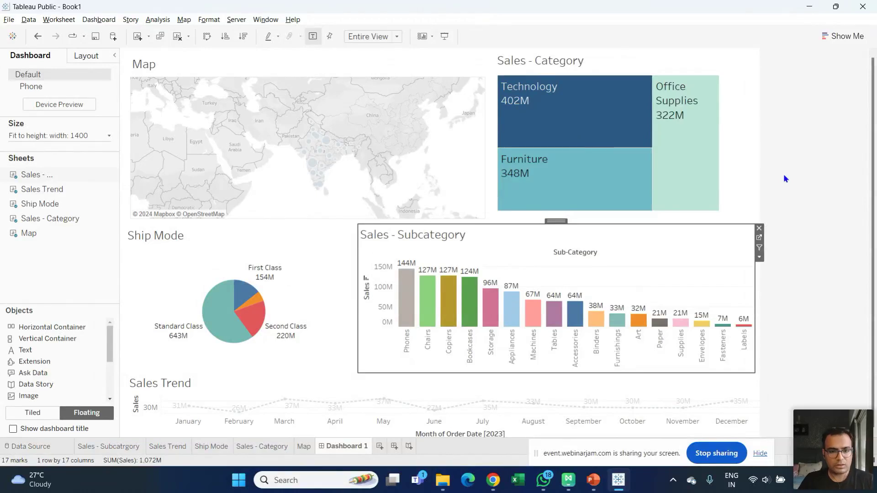
- Sign in to Tableau Public with the account e-mail and password, with Remember me ticked
{"action": "key", "text": "ctrl+s"}
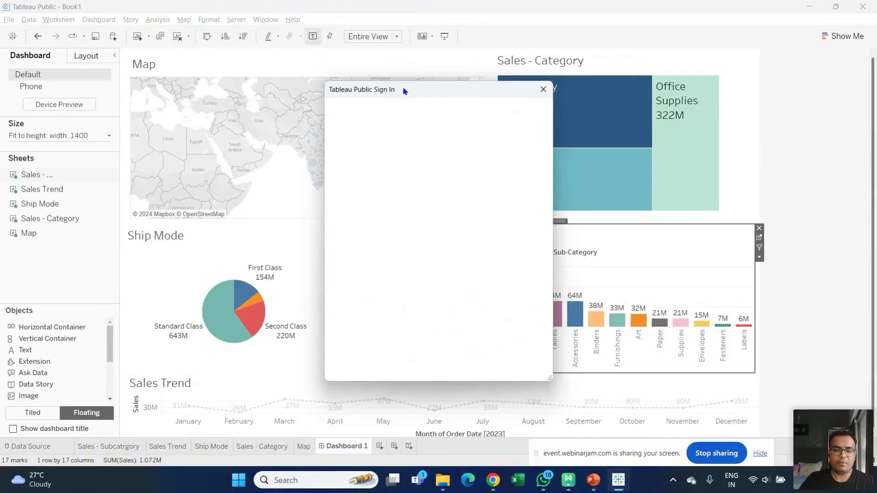
{"action": "left_click_drag", "start_coordinate": [405, 91], "coordinate": [419, 31]}
{"action": "left_click", "coordinate": [400, 129]}
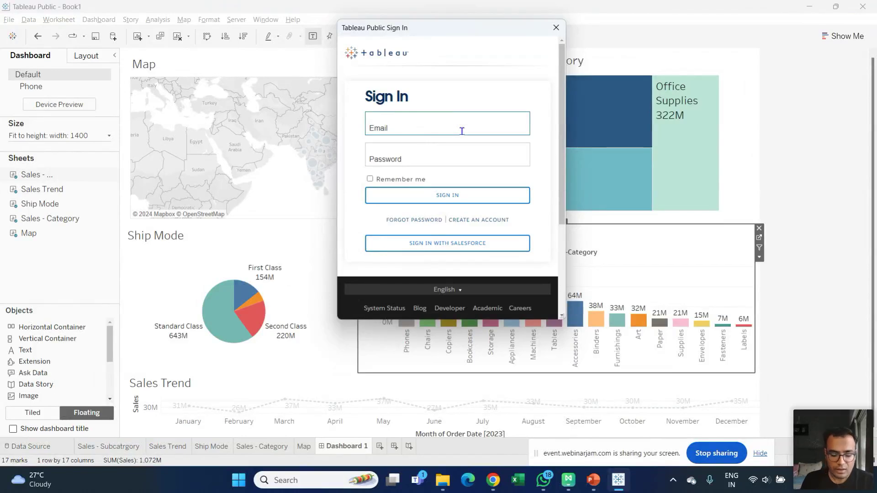
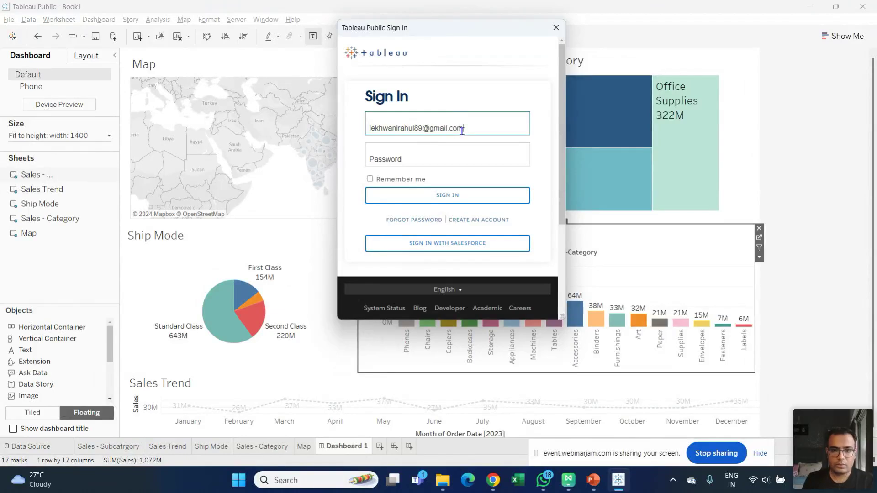
{"action": "key", "text": "Tab"}
{"action": "type", "text": "••"}
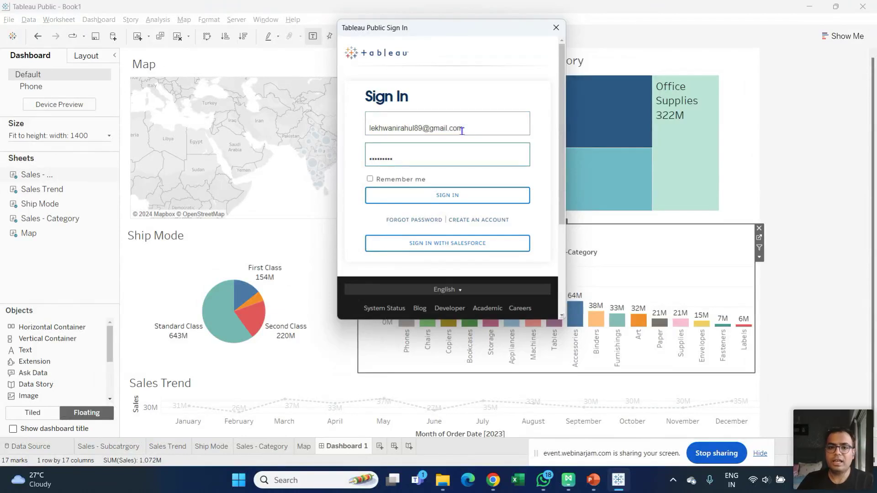
{"action": "left_click", "coordinate": [370, 179]}
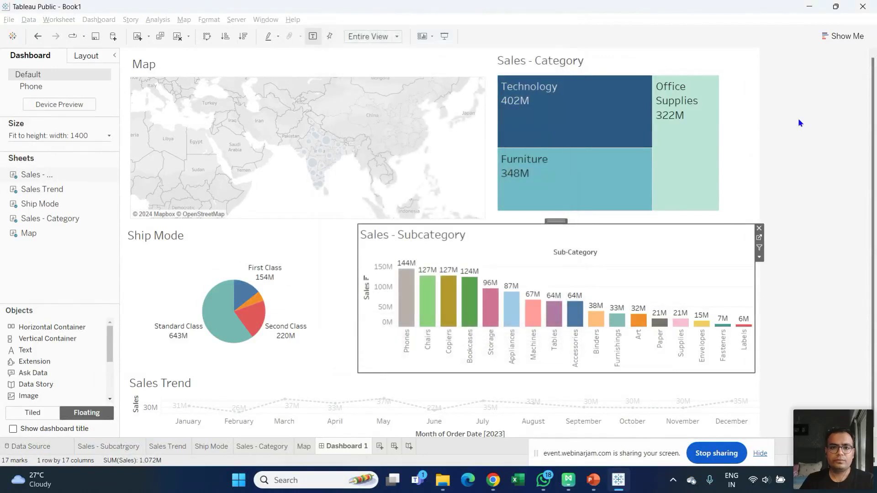
- Replace the title Book1 with 'Webinar DB' and publish the workbook to Tableau Public
{"action": "left_click_drag", "start_coordinate": [379, 246], "coordinate": [236, 242]}
{"action": "type", "text": "Webinar DB"}
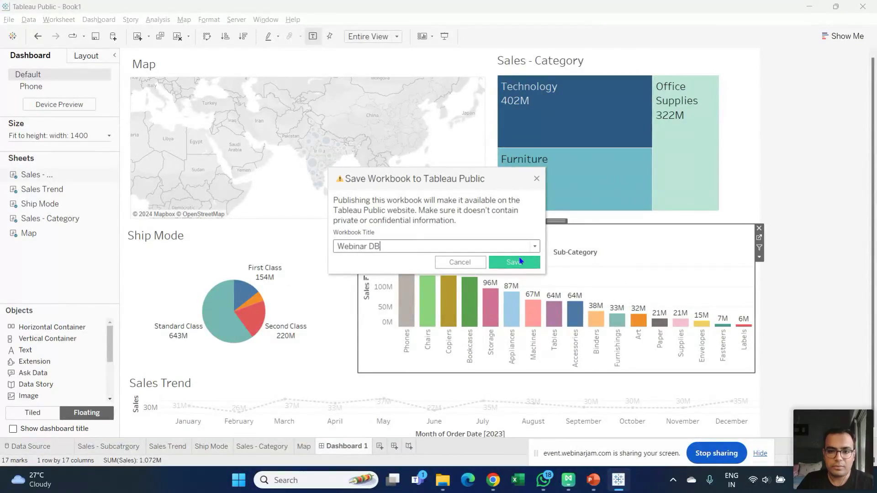
{"action": "left_click", "coordinate": [521, 262]}
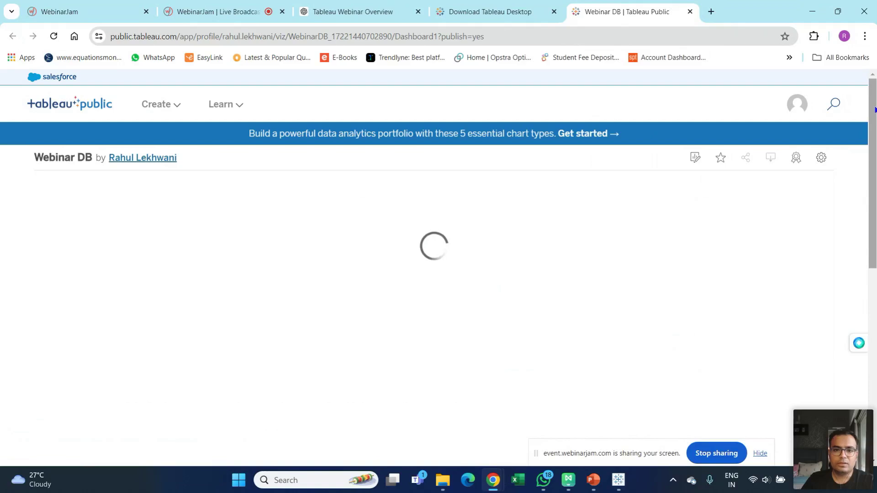
- Copy the published Webinar DB dashboard's embed code from its Share options
{"action": "scroll", "coordinate": [874, 110], "scroll_direction": "down", "scroll_amount": 5}
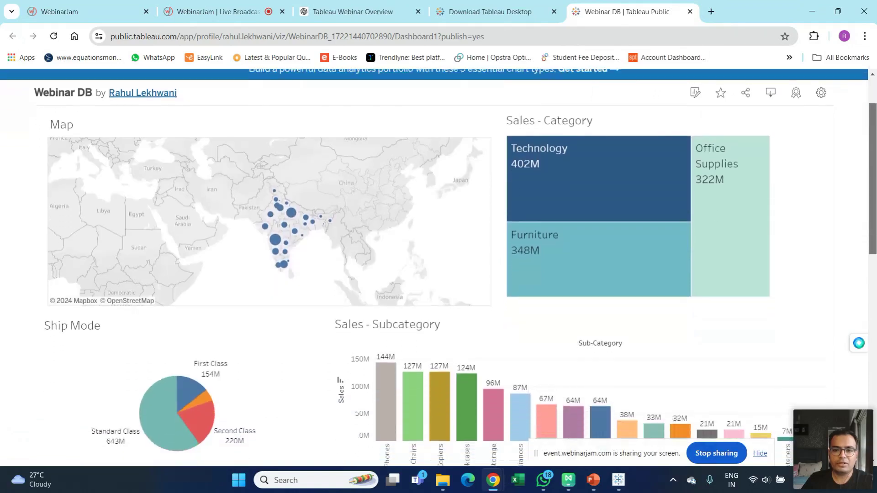
{"action": "scroll", "coordinate": [439, 267], "scroll_direction": "down", "scroll_amount": 4}
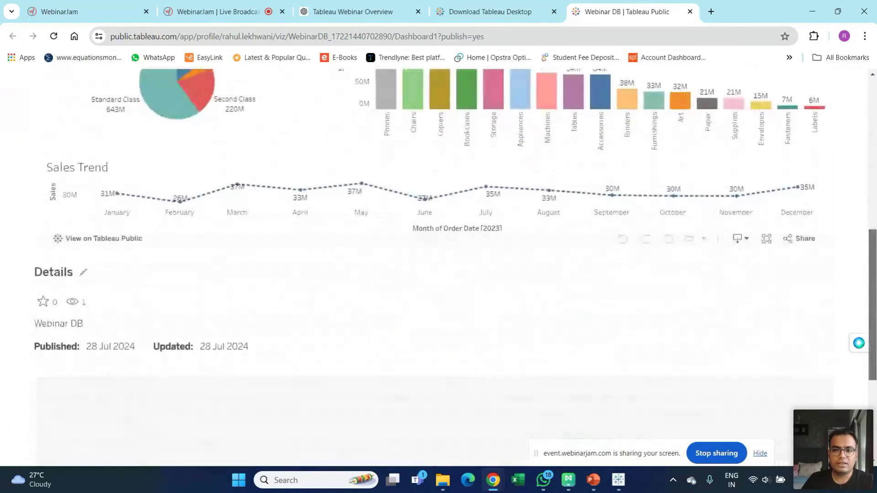
{"action": "scroll", "coordinate": [872, 123], "scroll_direction": "up", "scroll_amount": 10}
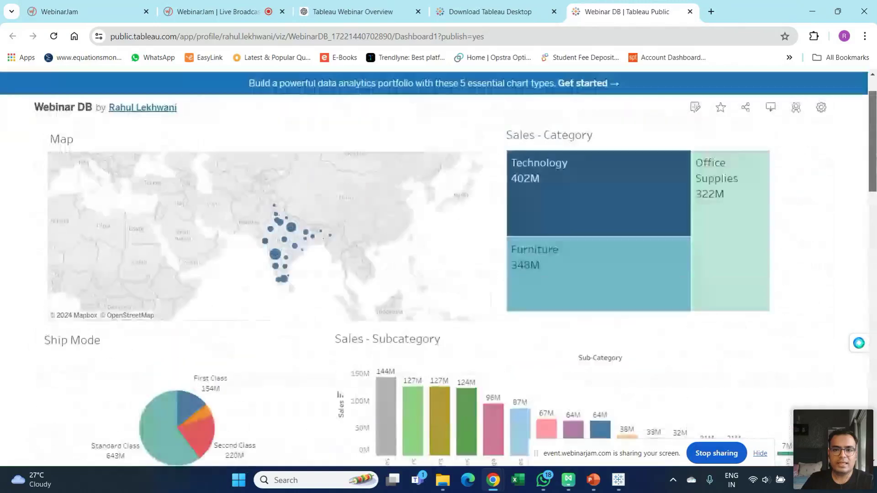
{"action": "left_click", "coordinate": [744, 158]}
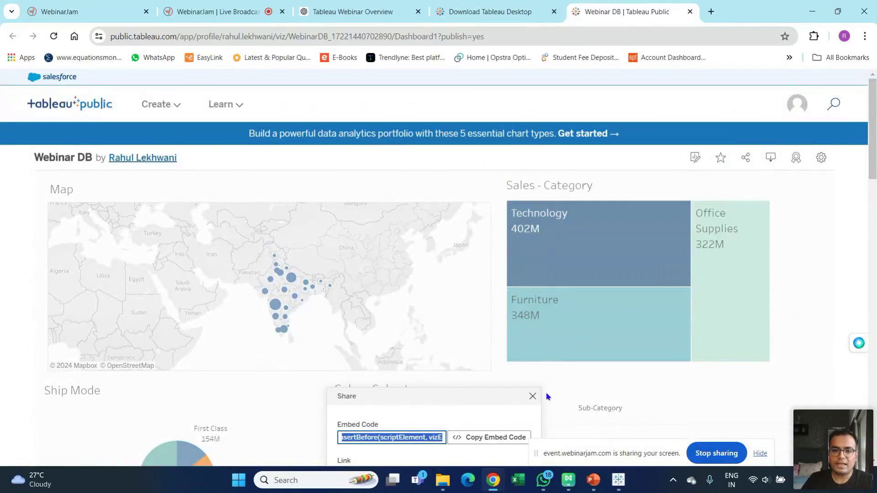
{"action": "left_click", "coordinate": [475, 443]}
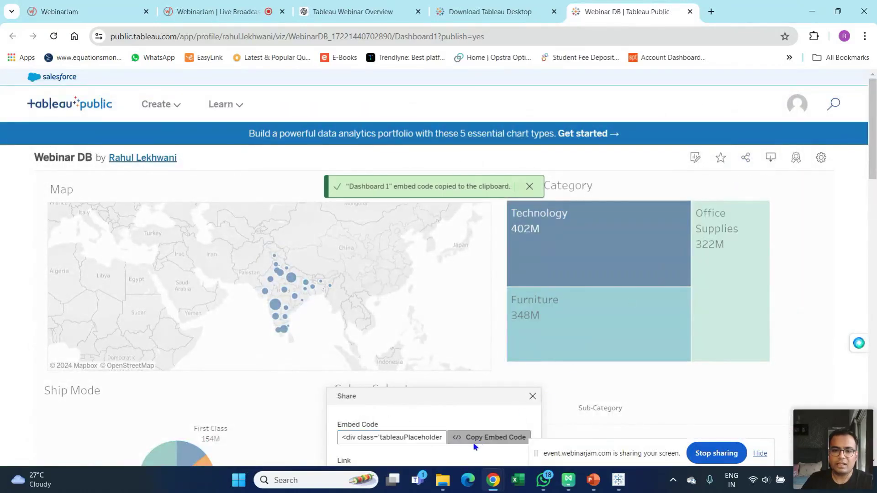
- Dismiss the copied message, return to the WebinarJam broadcast and stop screen sharing
{"action": "left_click", "coordinate": [530, 188]}
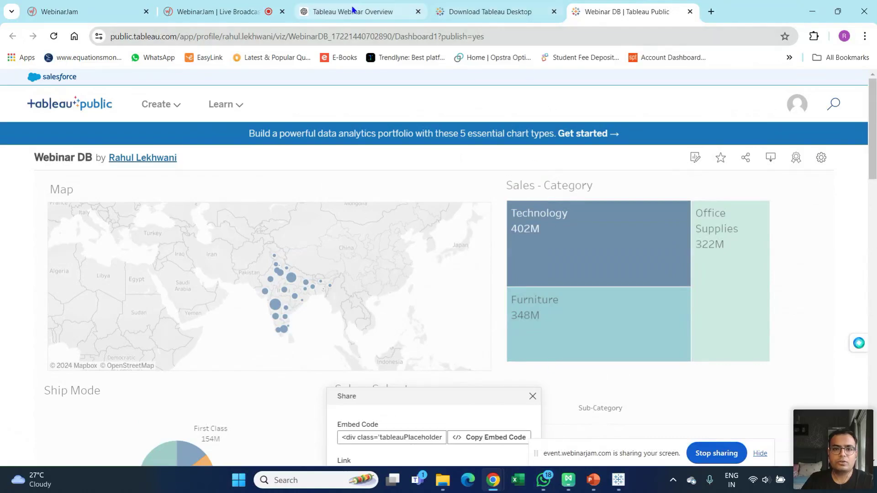
{"action": "left_click", "coordinate": [247, 12]}
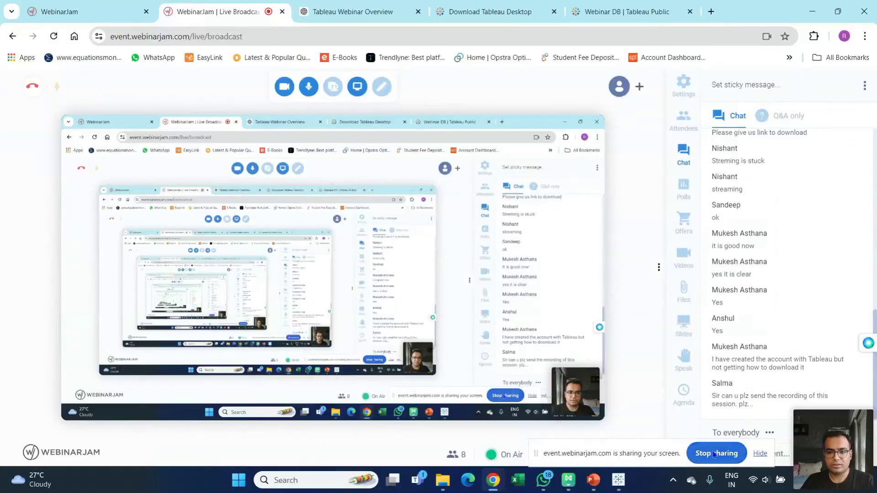
{"action": "left_click", "coordinate": [715, 453]}
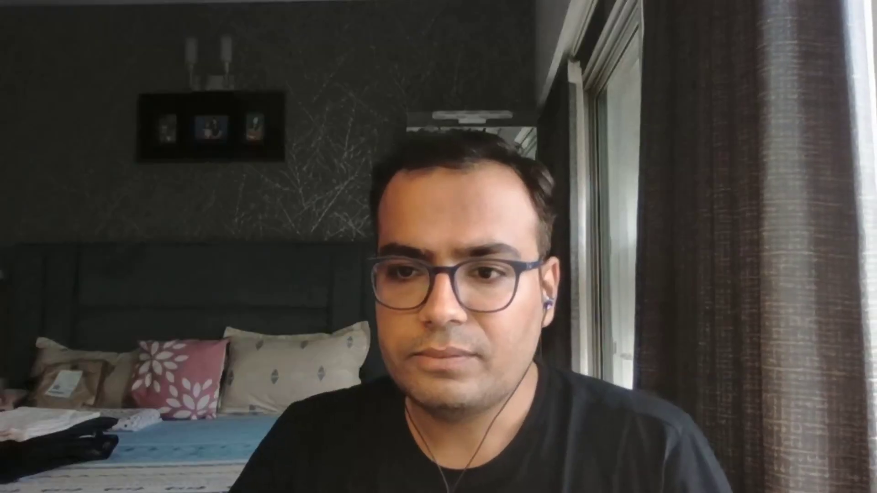